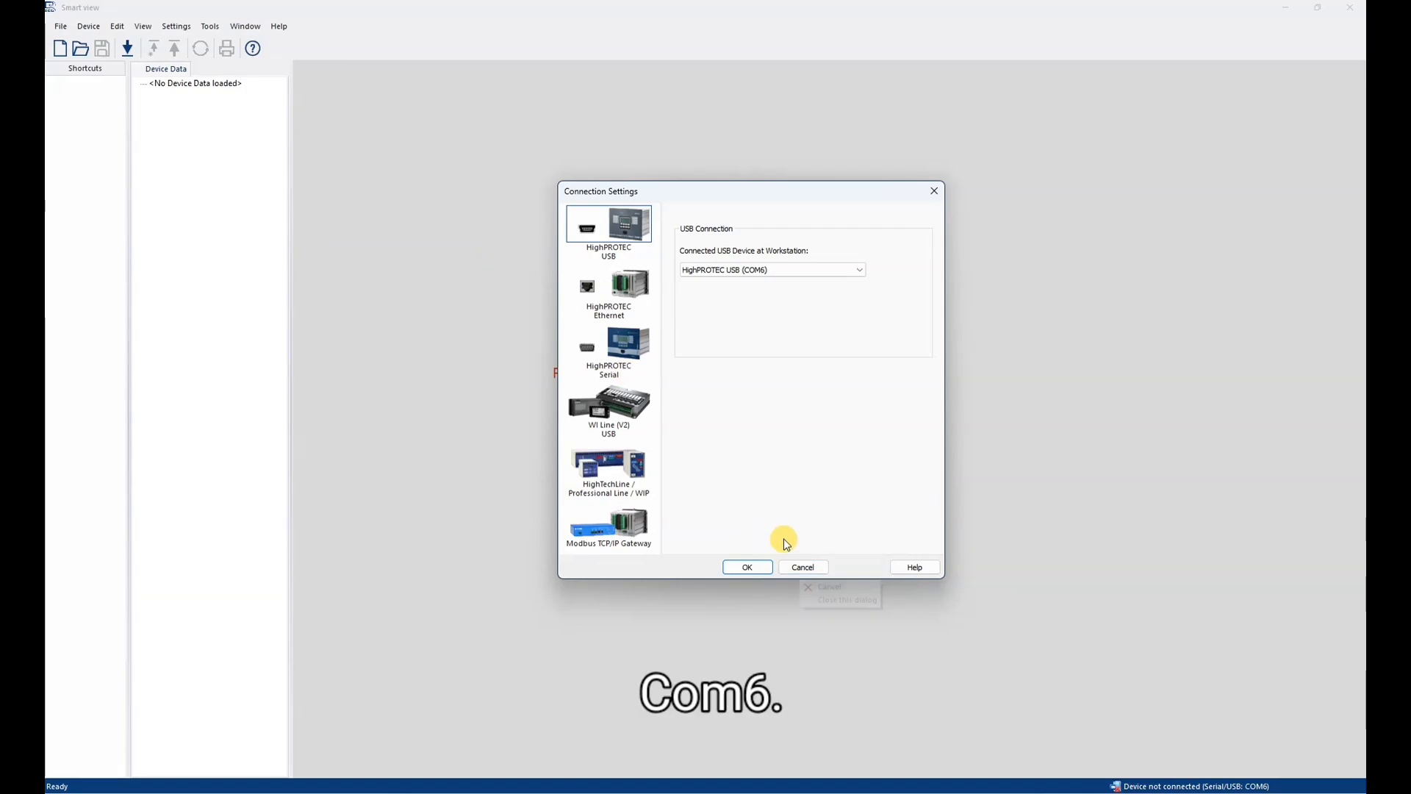
# - Dismiss the connection settings and receive the current measured and parameter data from the relay connected over USB
pyautogui.click(805, 567)
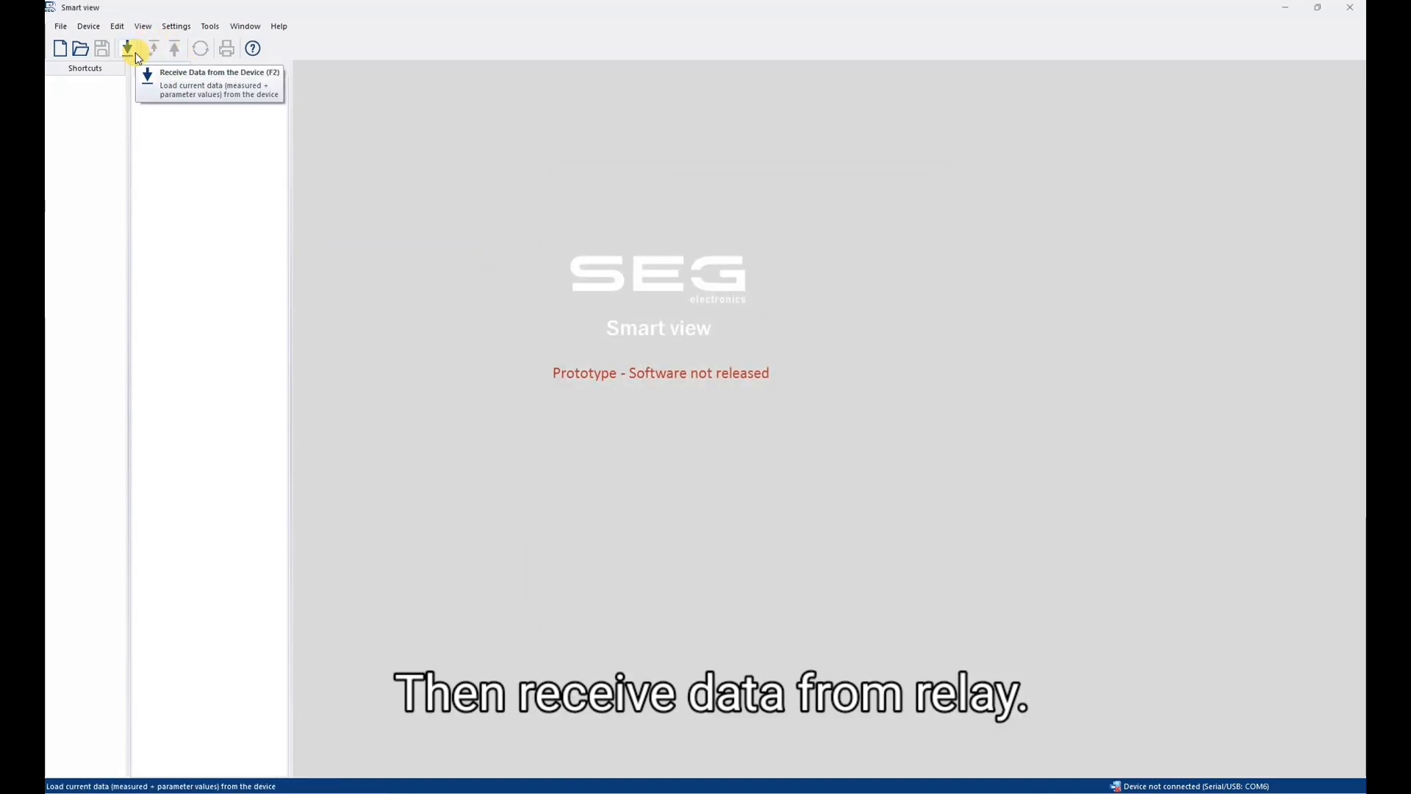
pyautogui.click(136, 51)
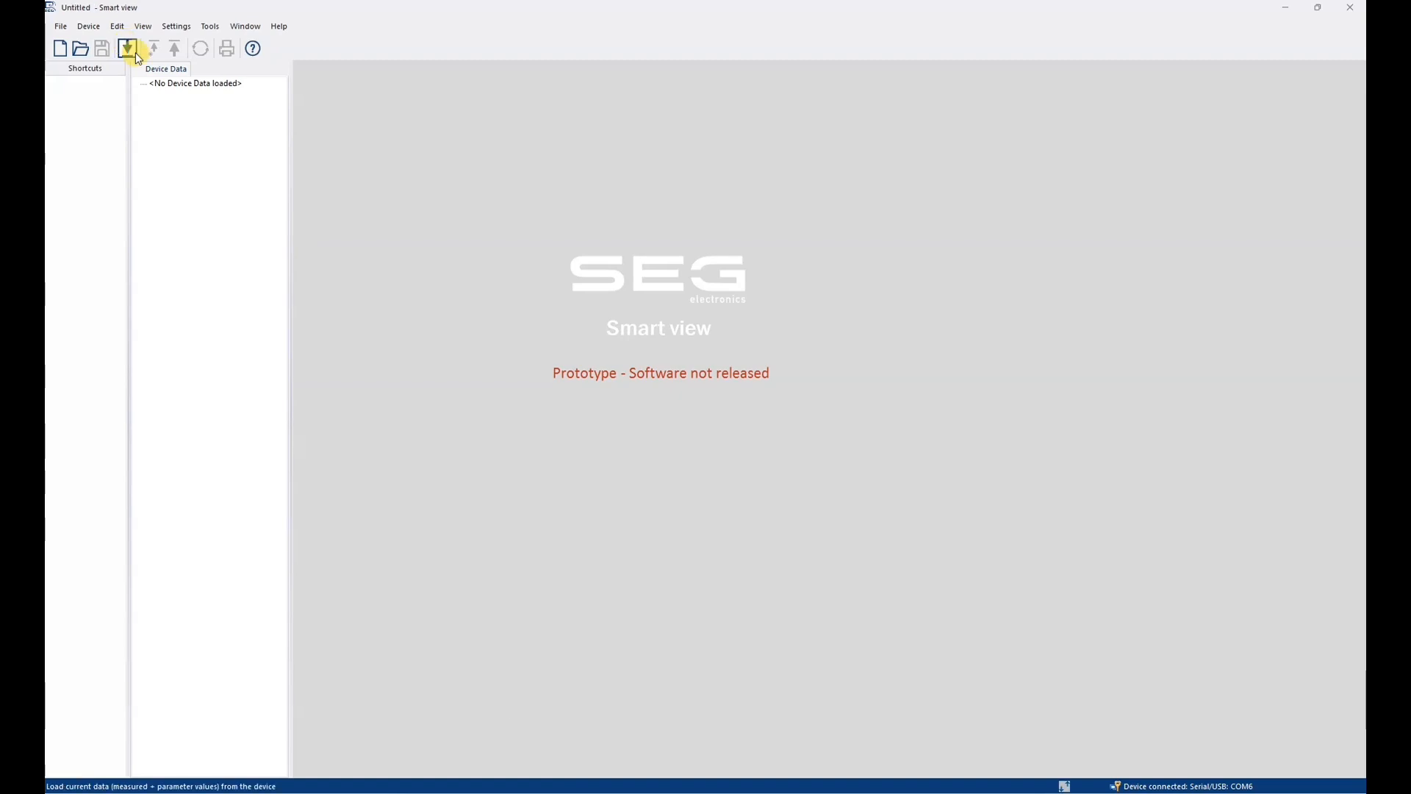
pyautogui.click(128, 48)
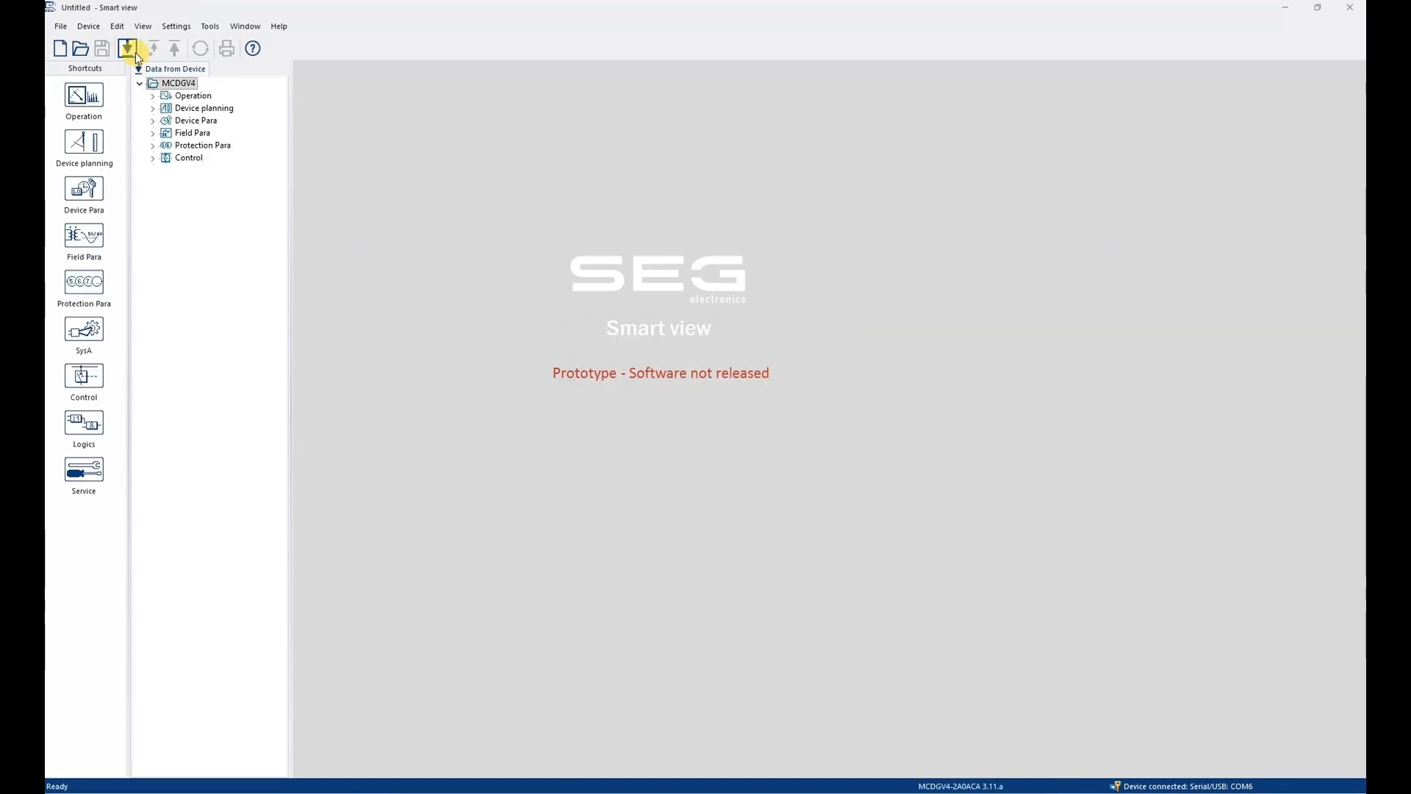
# - Open the Config. Data Obj. window under Device Para > Modbus and check the config info entry
pyautogui.click(153, 122)
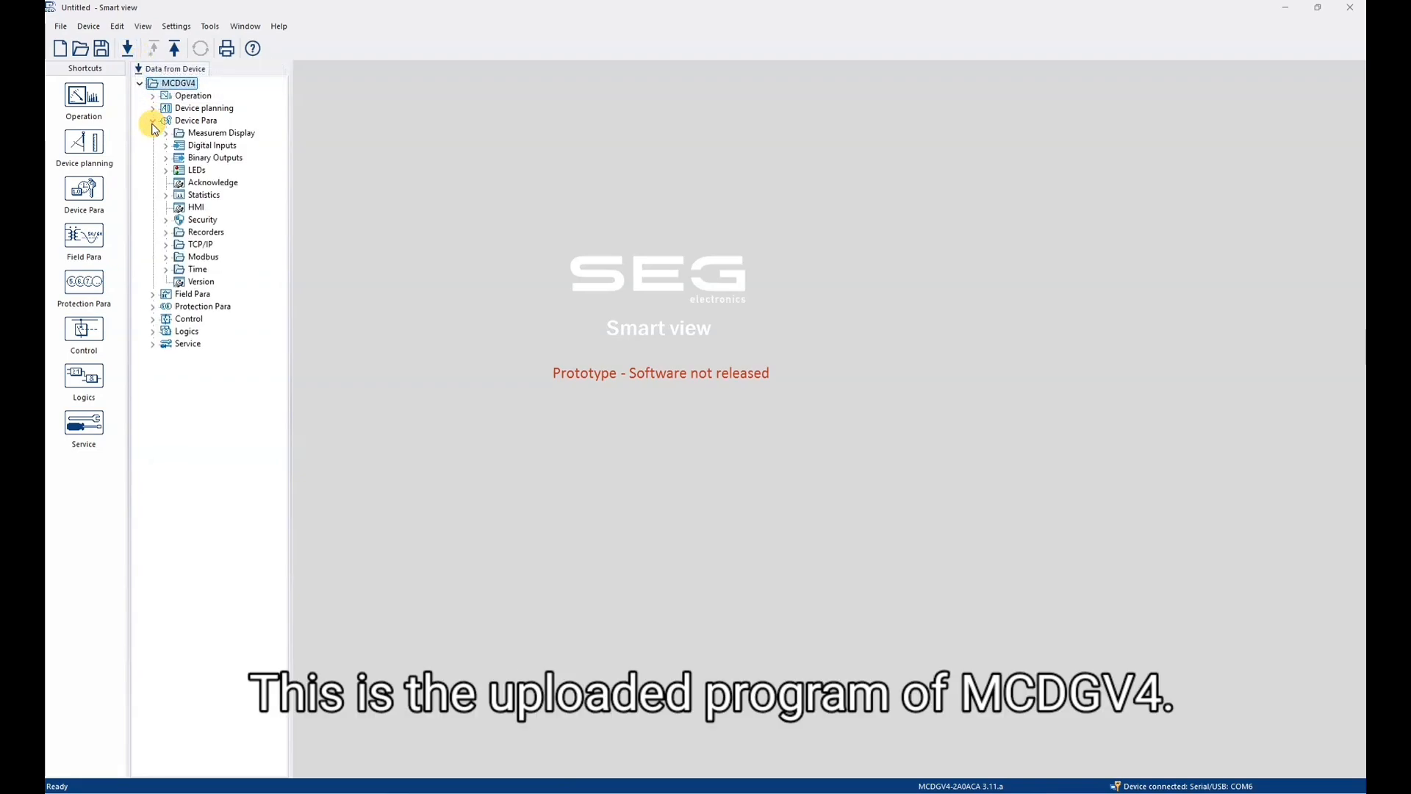
pyautogui.click(167, 257)
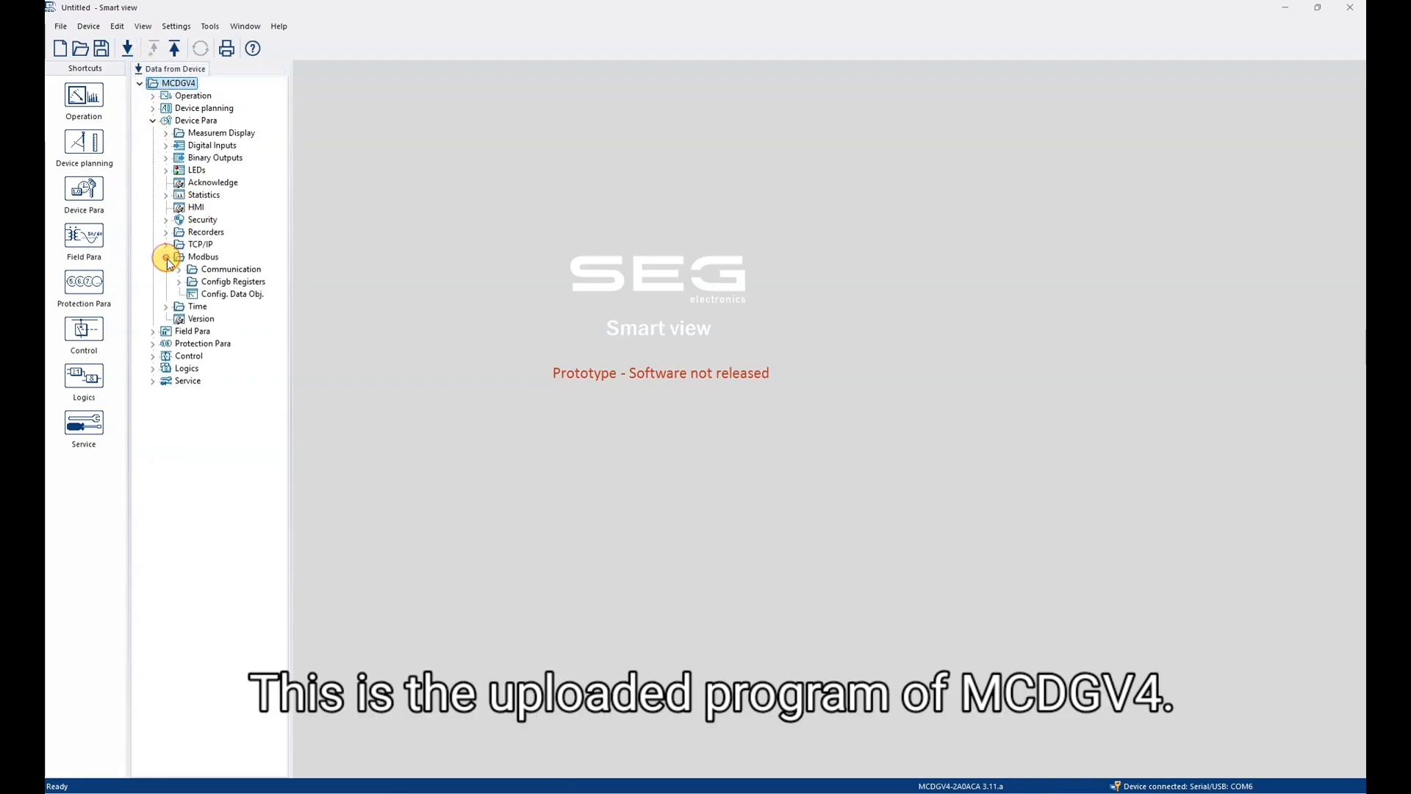
pyautogui.click(210, 297)
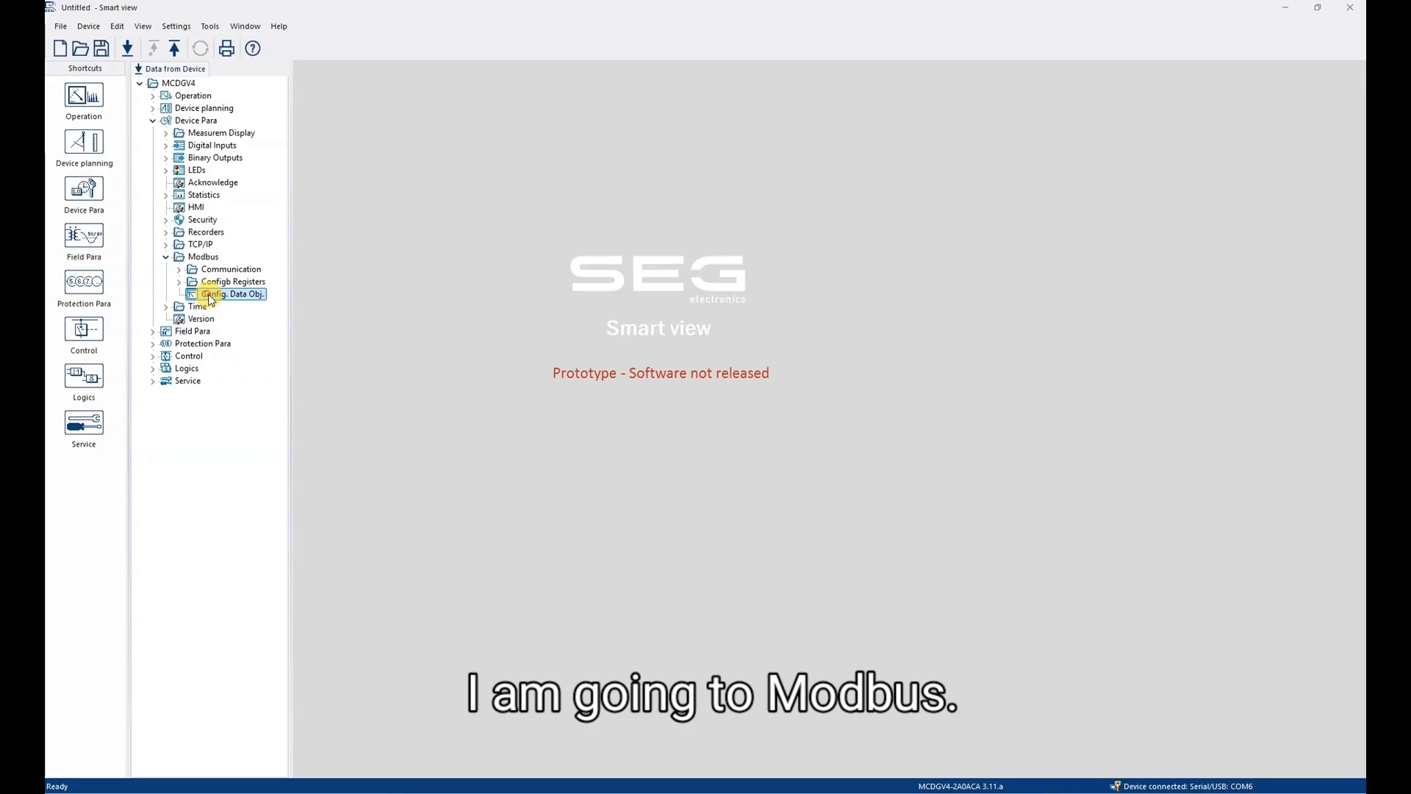
pyautogui.doubleClick(210, 298)
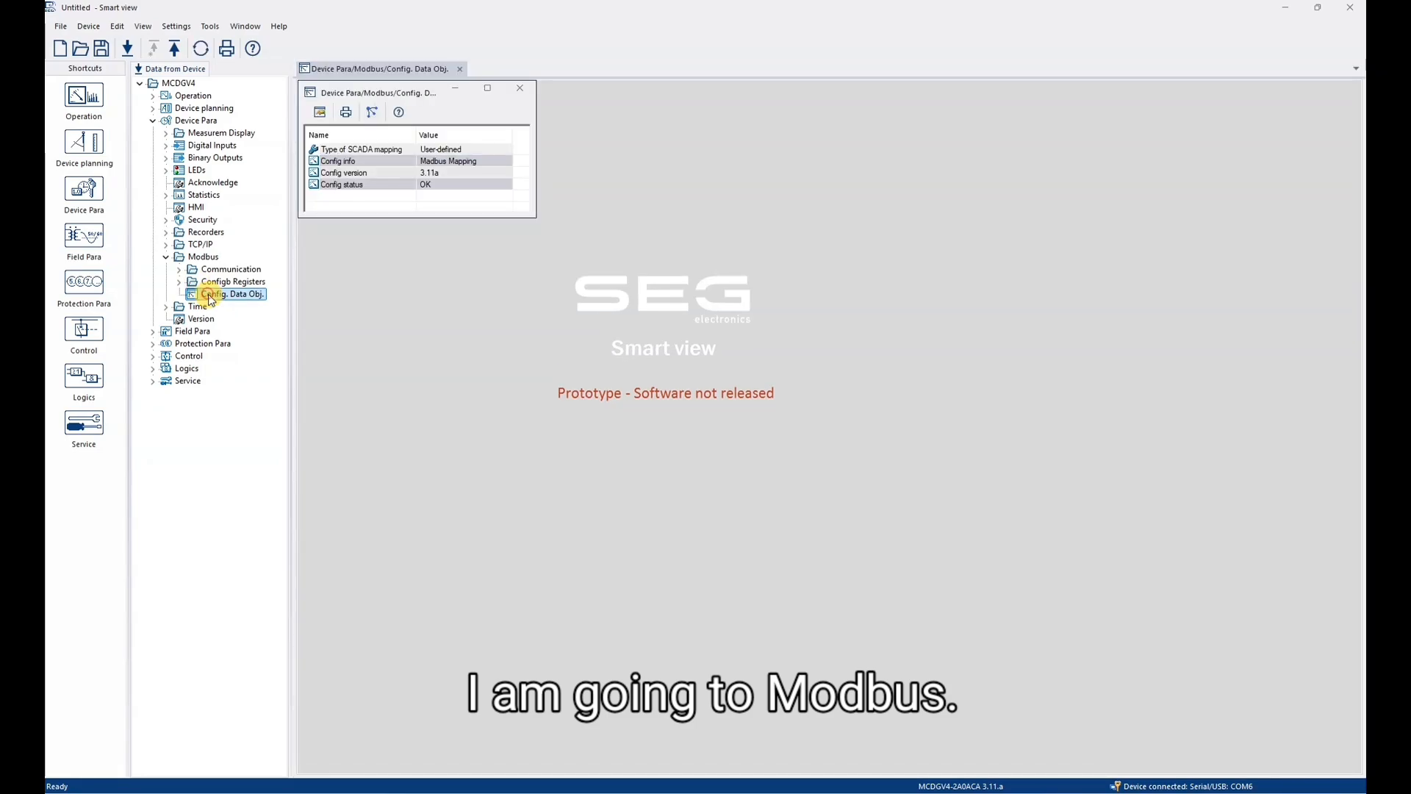
pyautogui.click(468, 171)
pyautogui.click(469, 158)
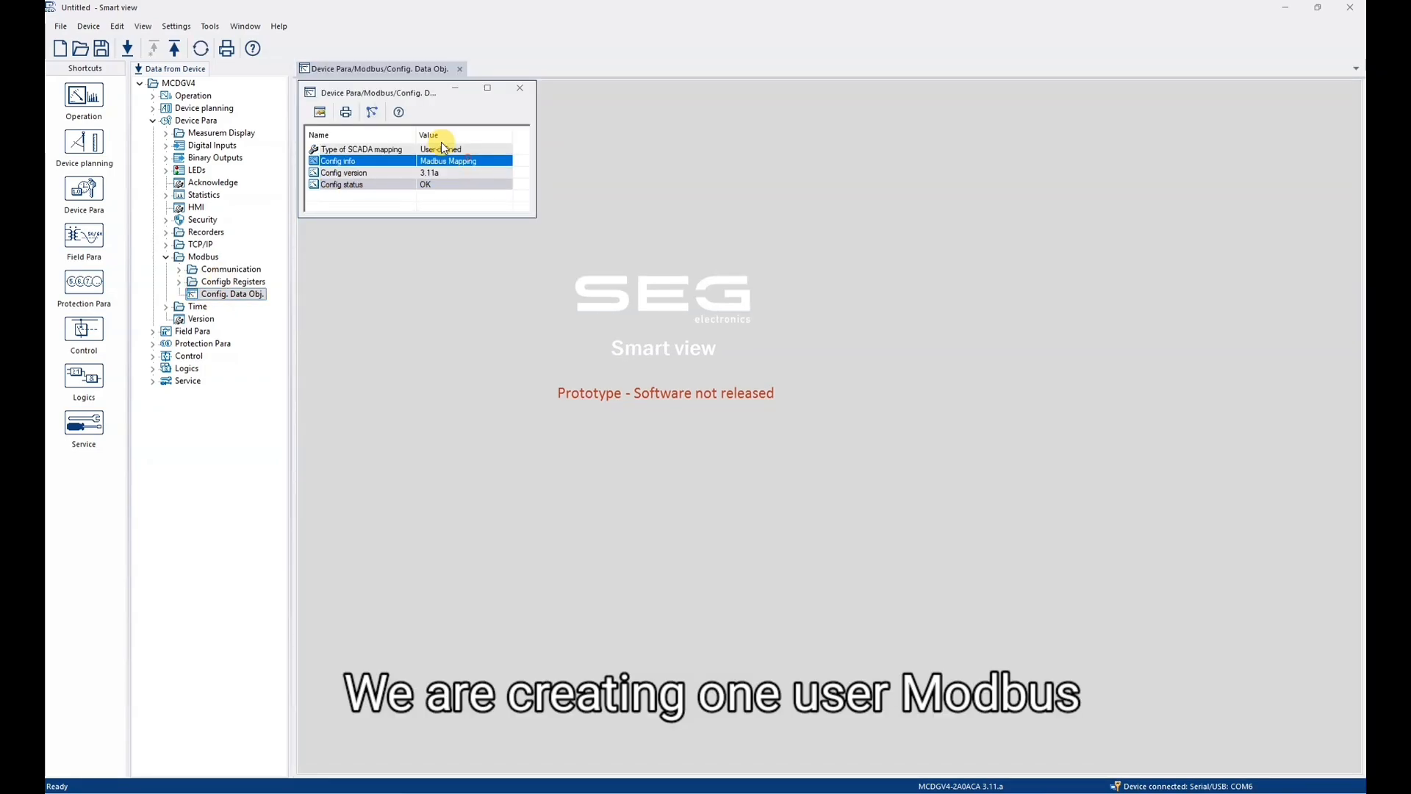
# - Receive the SCADA mapping file from the connected device and save it as DEMO_0956 in the Pictures folder
pyautogui.click(383, 114)
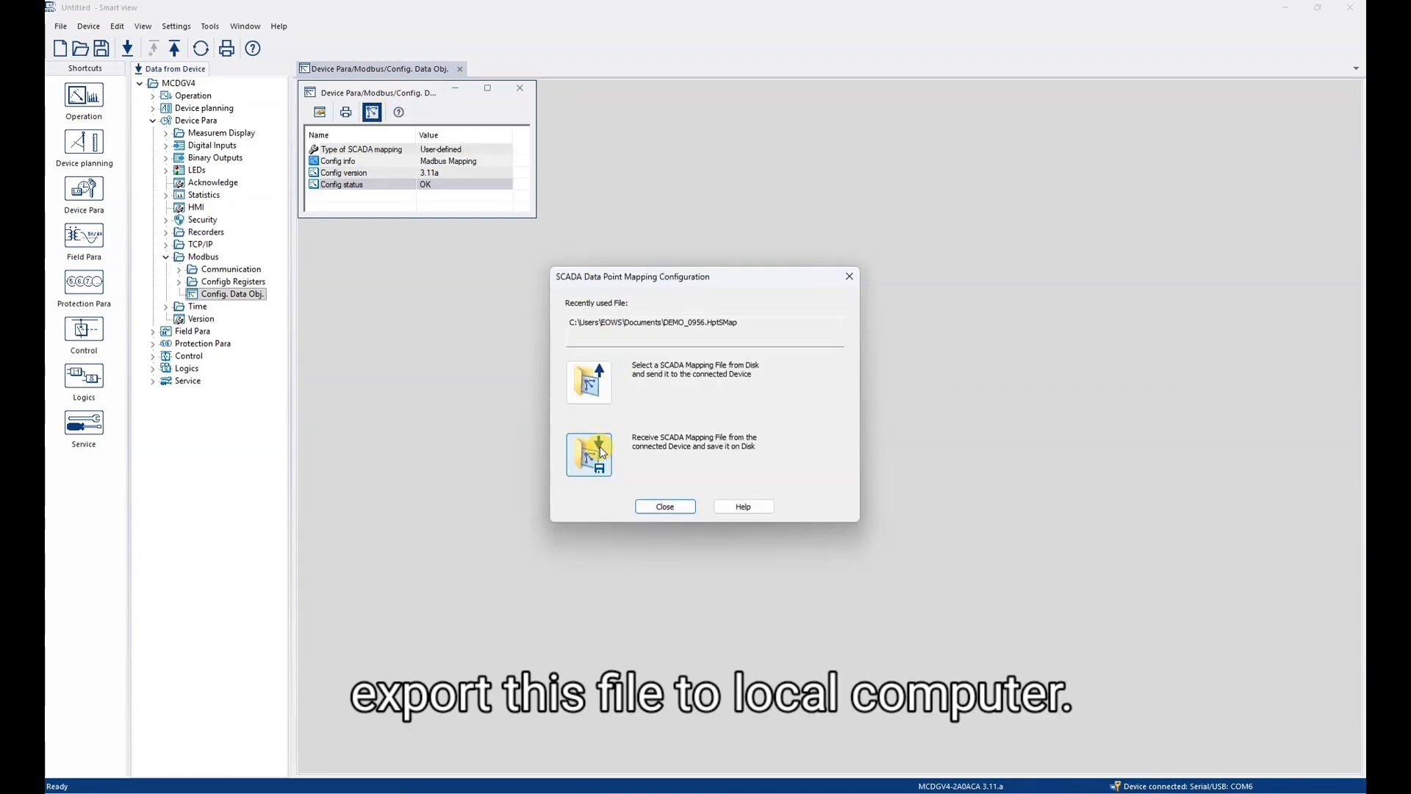
pyautogui.click(599, 457)
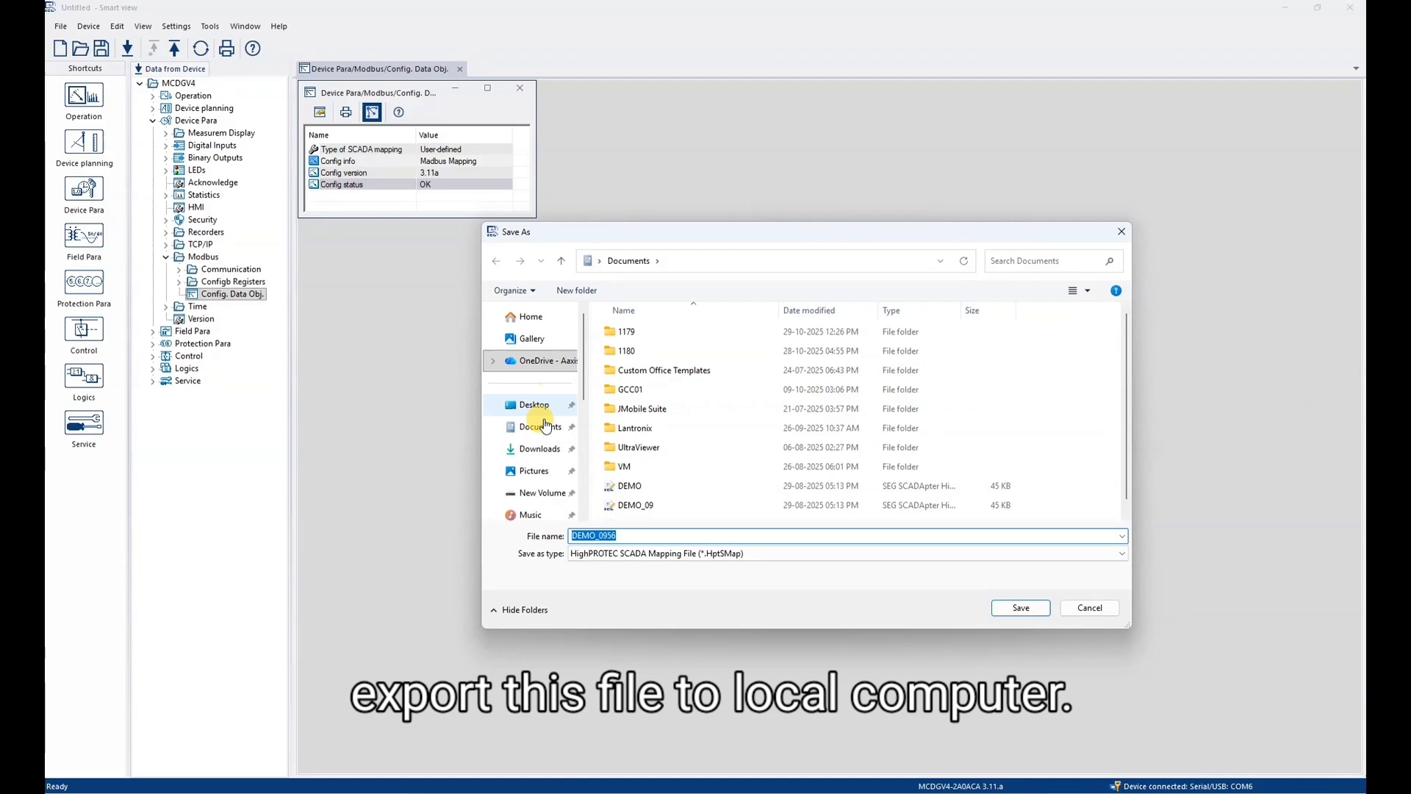
pyautogui.click(537, 491)
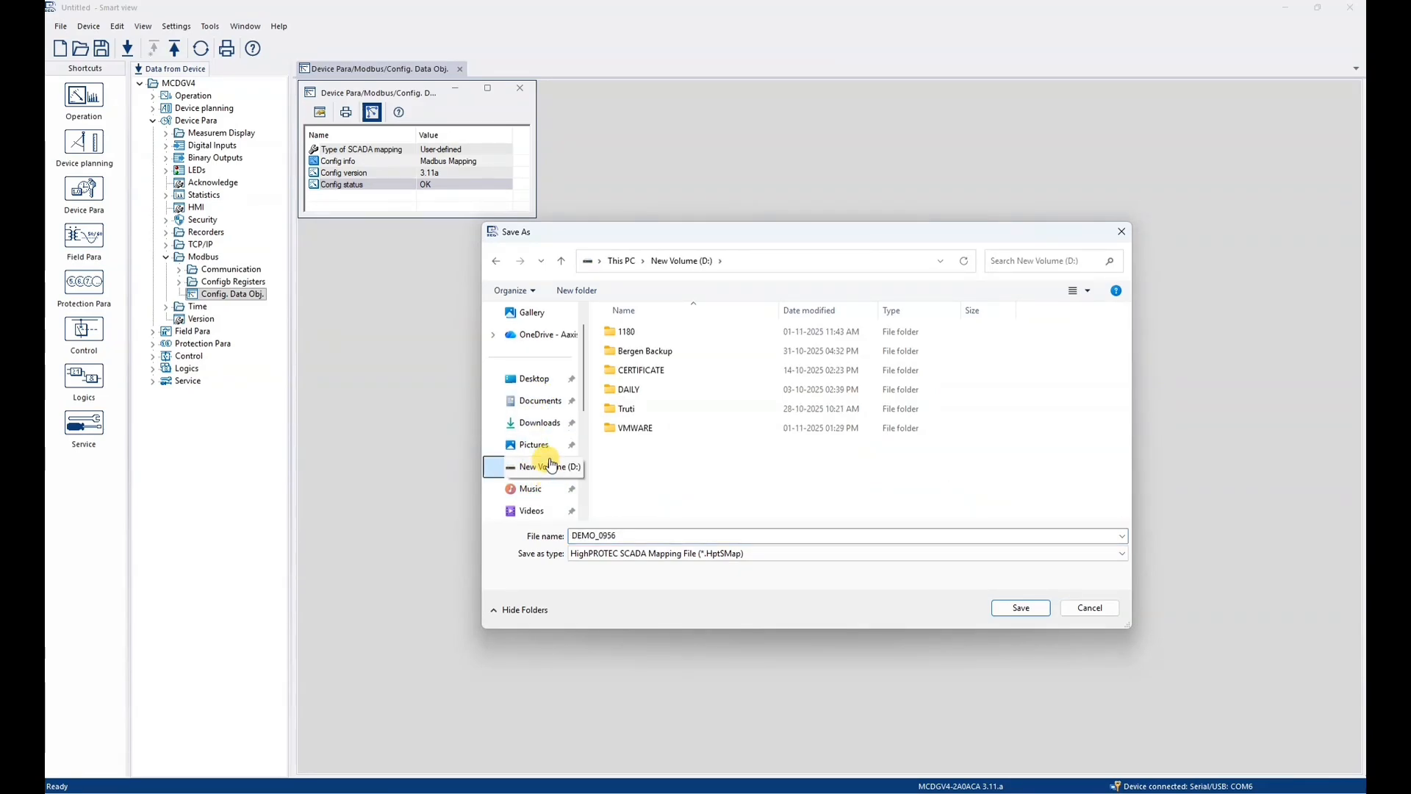
pyautogui.click(532, 447)
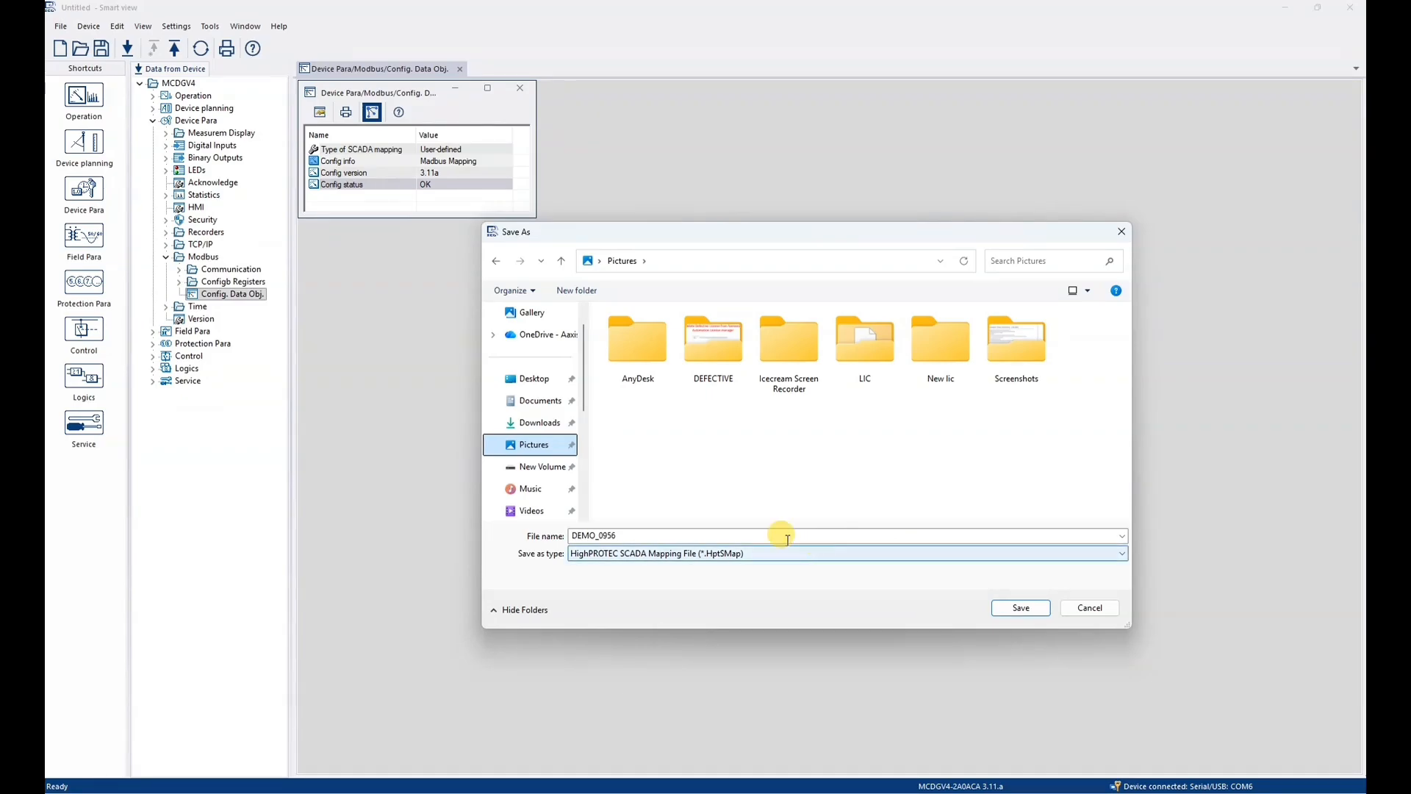
pyautogui.click(673, 536)
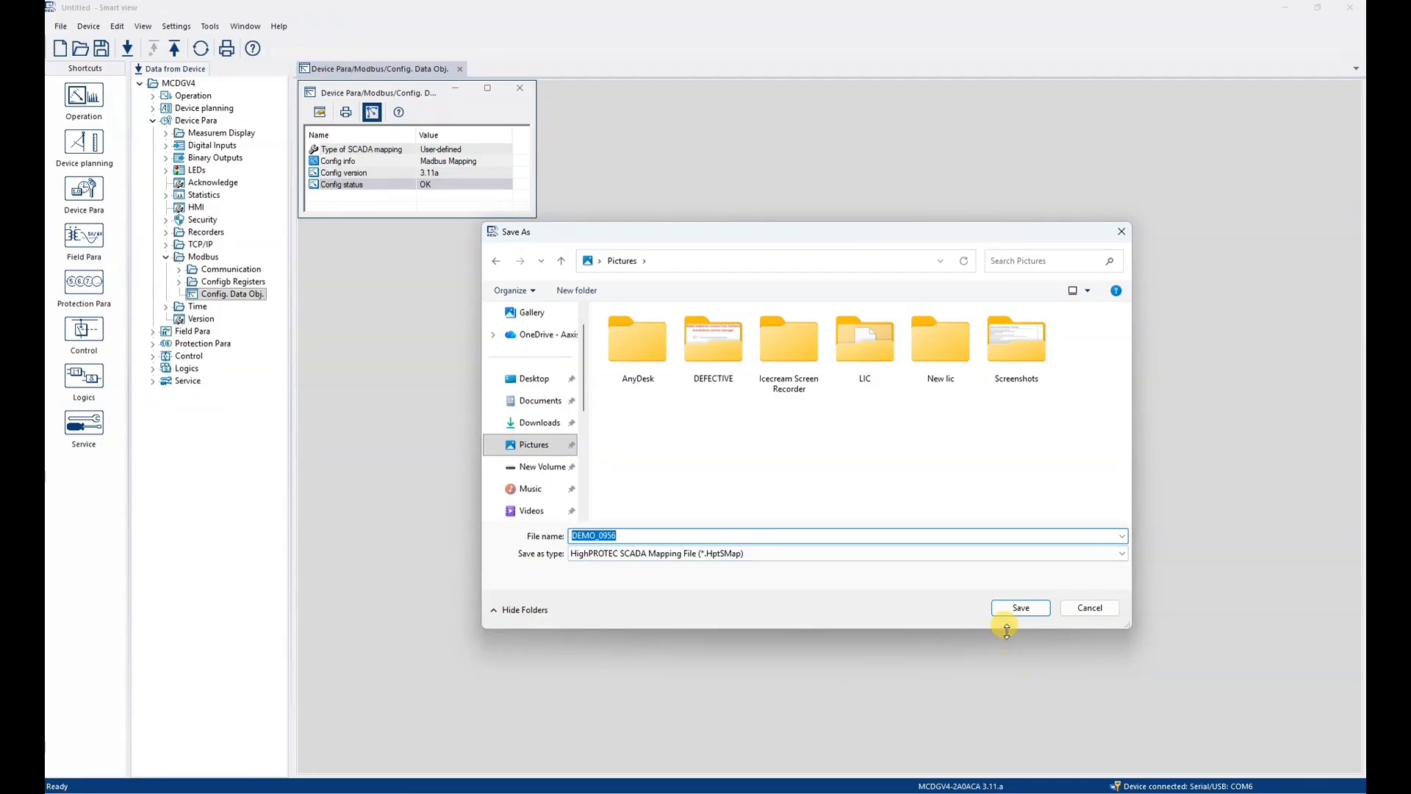
pyautogui.click(1021, 610)
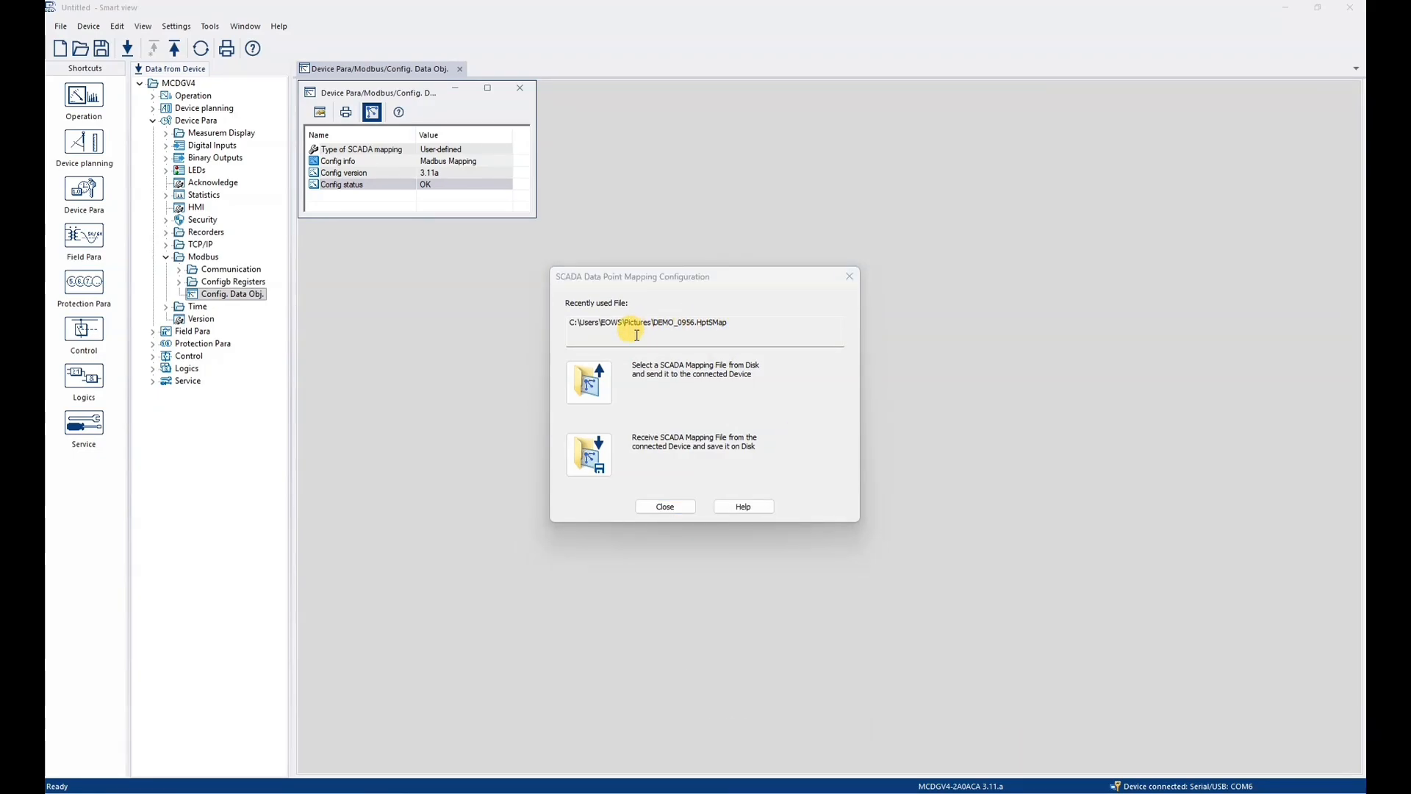
# - Check the exported DEMO_0956 mapping file in the Pictures folder with File Explorer, and return to Smart view
pyautogui.moveTo(656, 322); pyautogui.dragTo(512, 300)
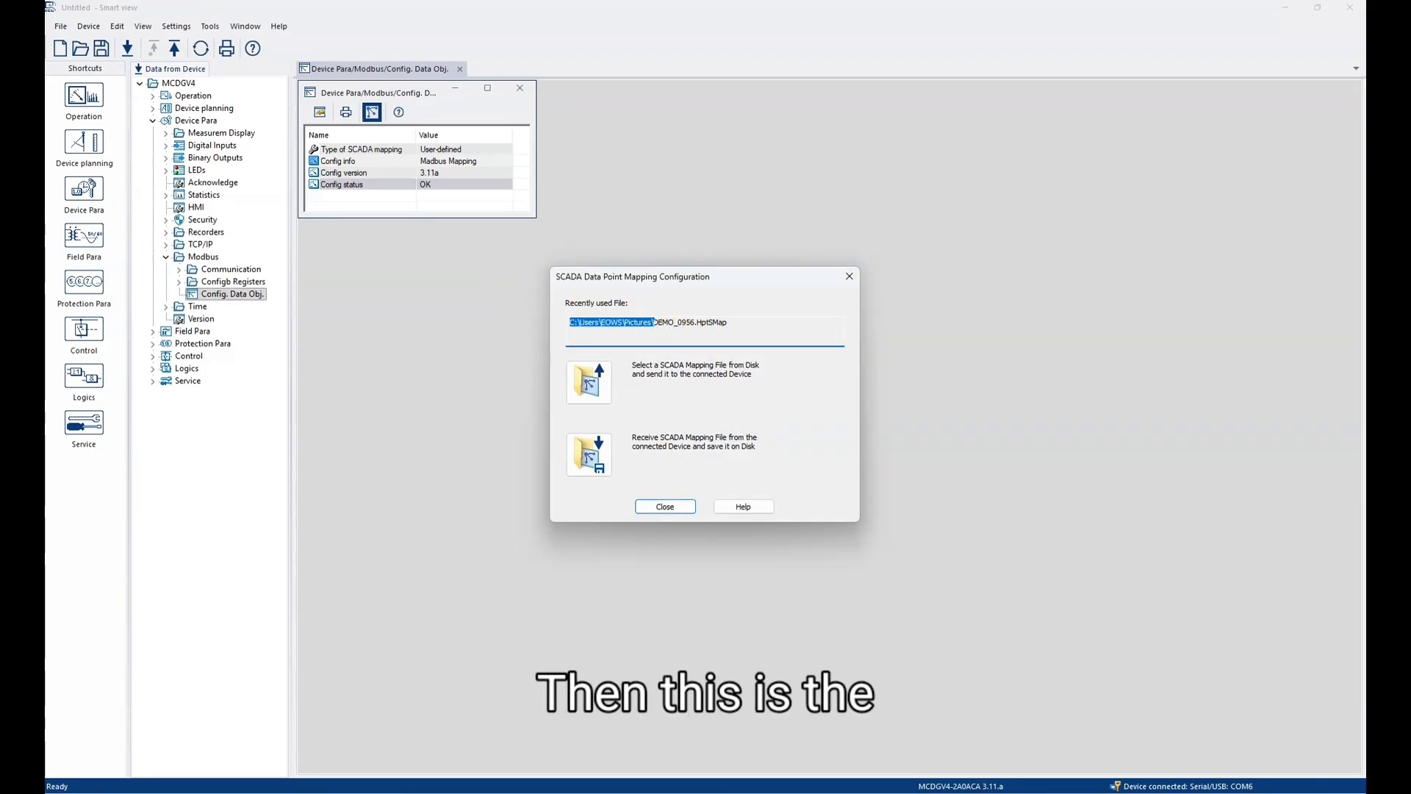
pyautogui.click(720, 792)
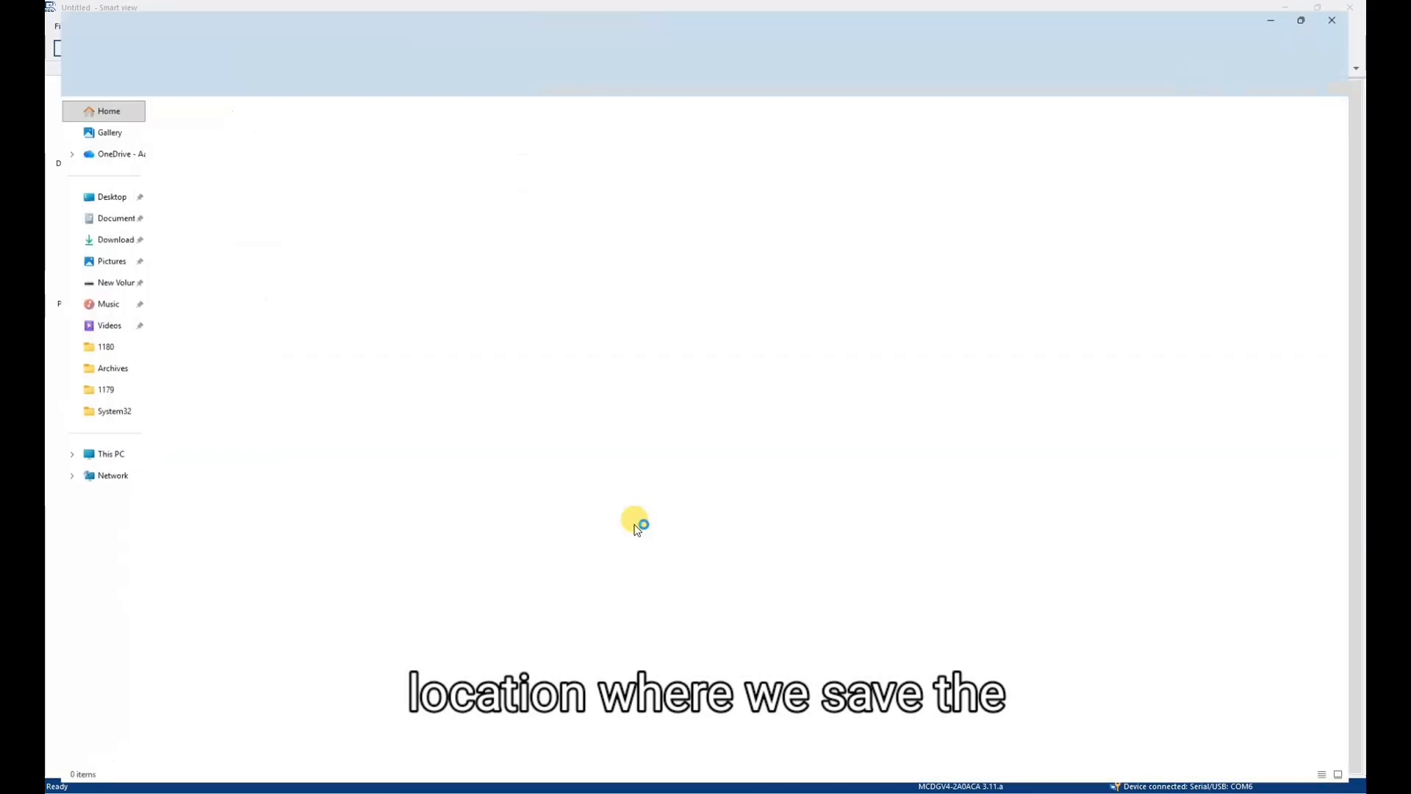
pyautogui.click(94, 300)
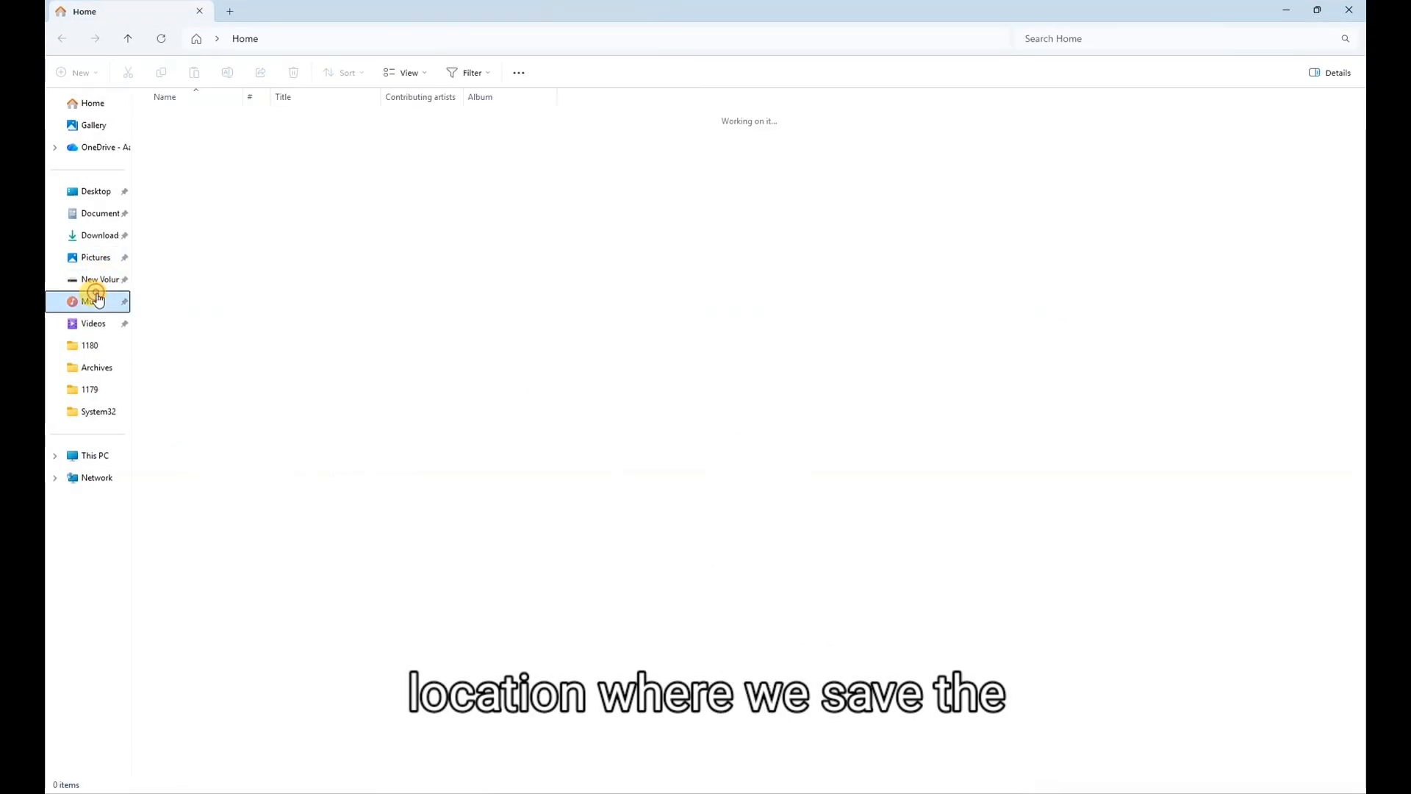
pyautogui.click(94, 256)
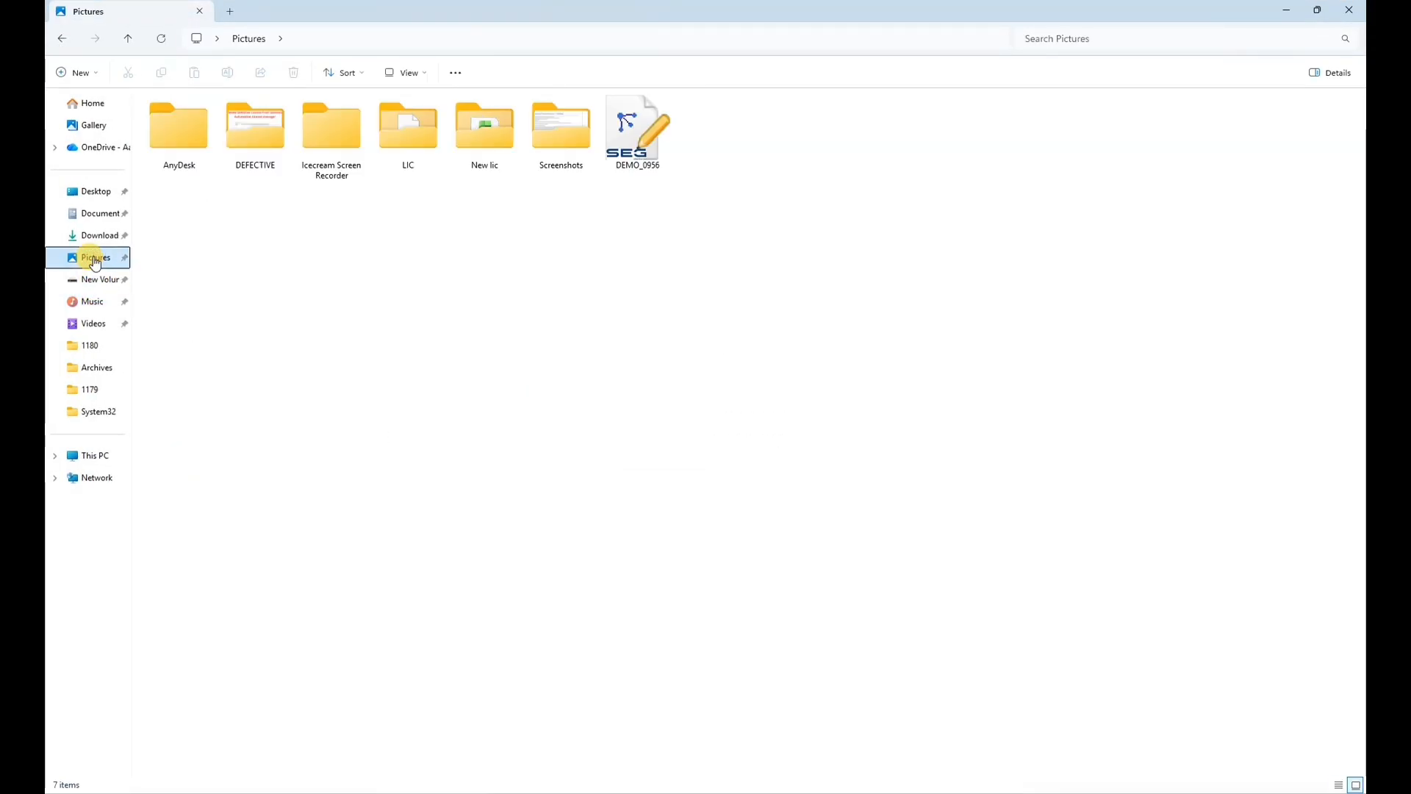
pyautogui.click(628, 139)
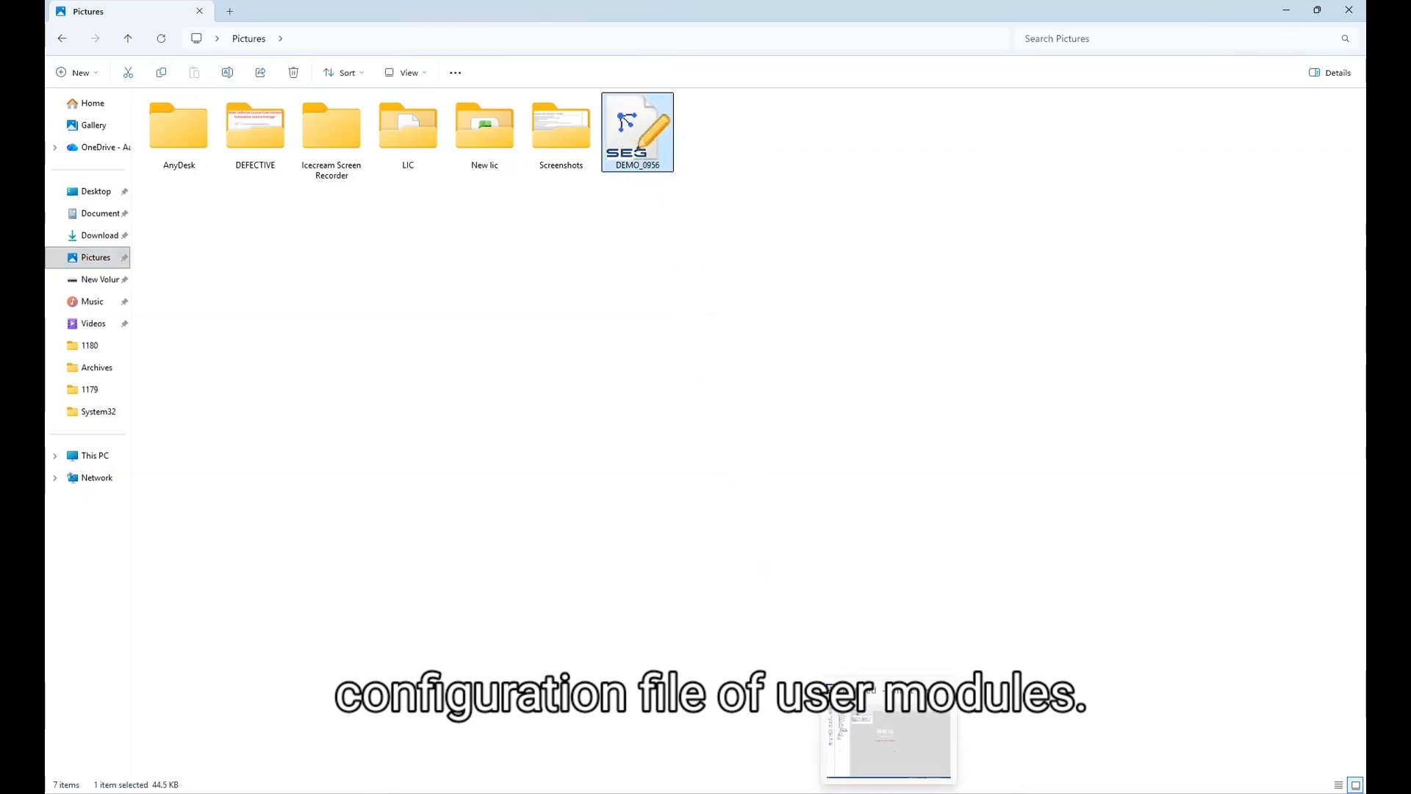
pyautogui.click(888, 792)
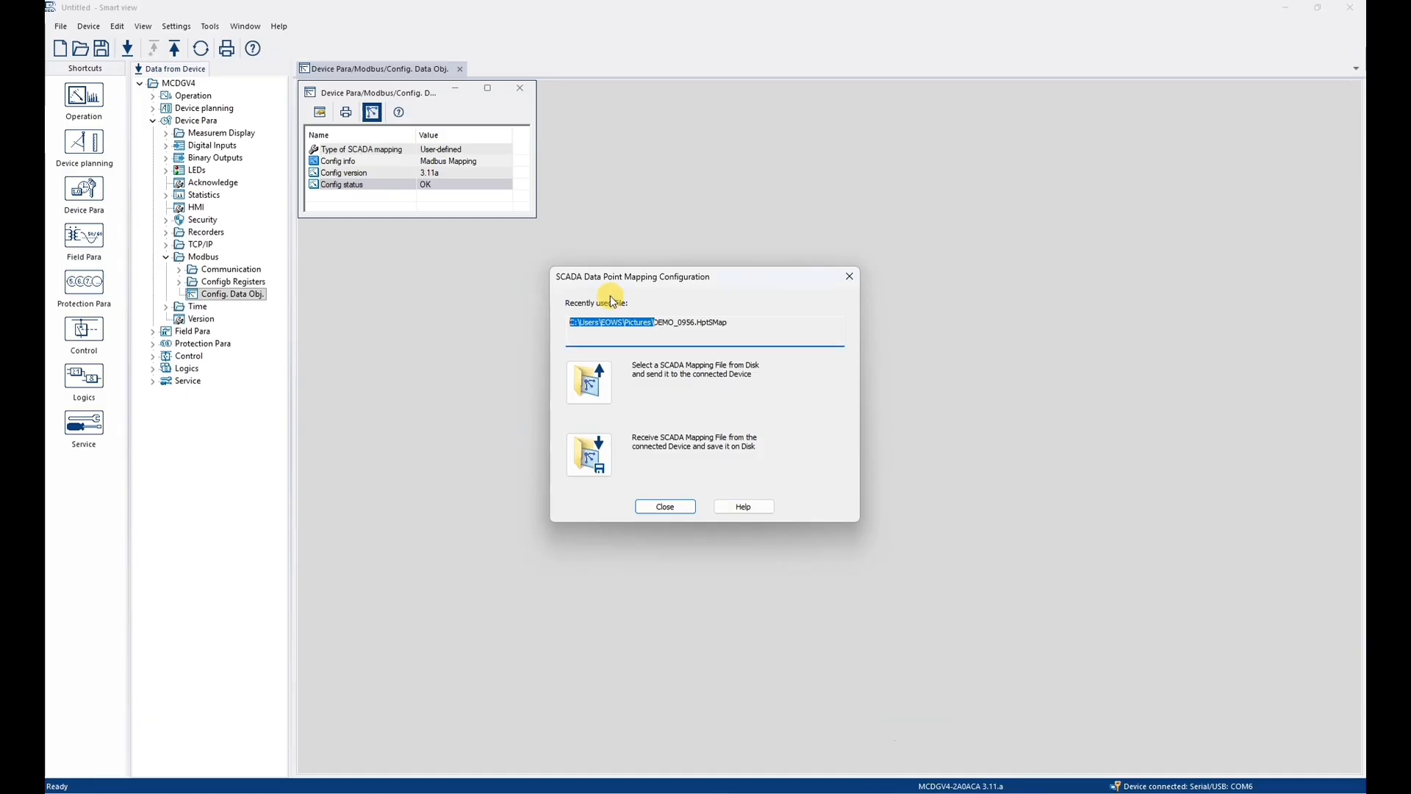
# - Close the SCADA mapping dialog and the Modbus configuration window, and close the device data without saving it
pyautogui.click(667, 506)
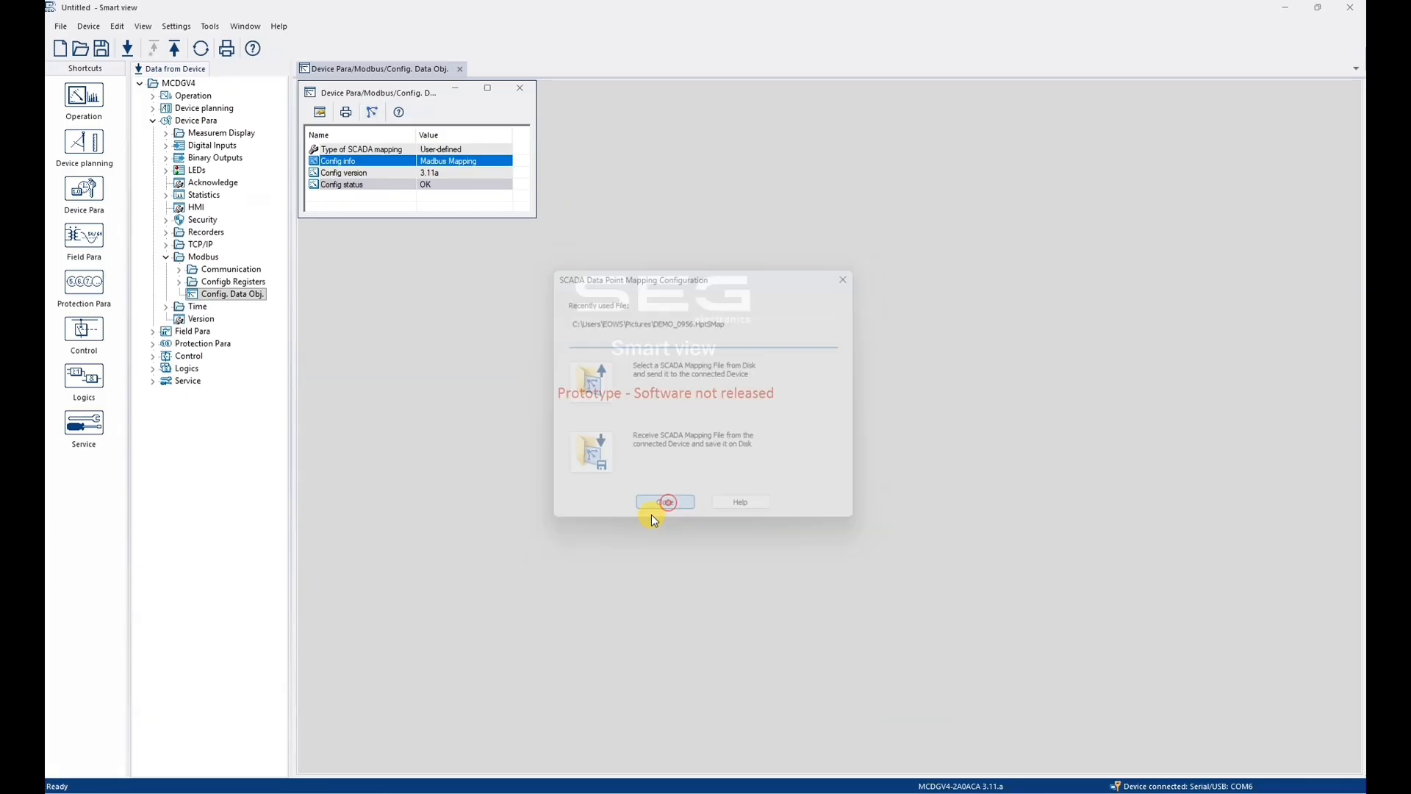
pyautogui.click(523, 89)
pyautogui.click(59, 24)
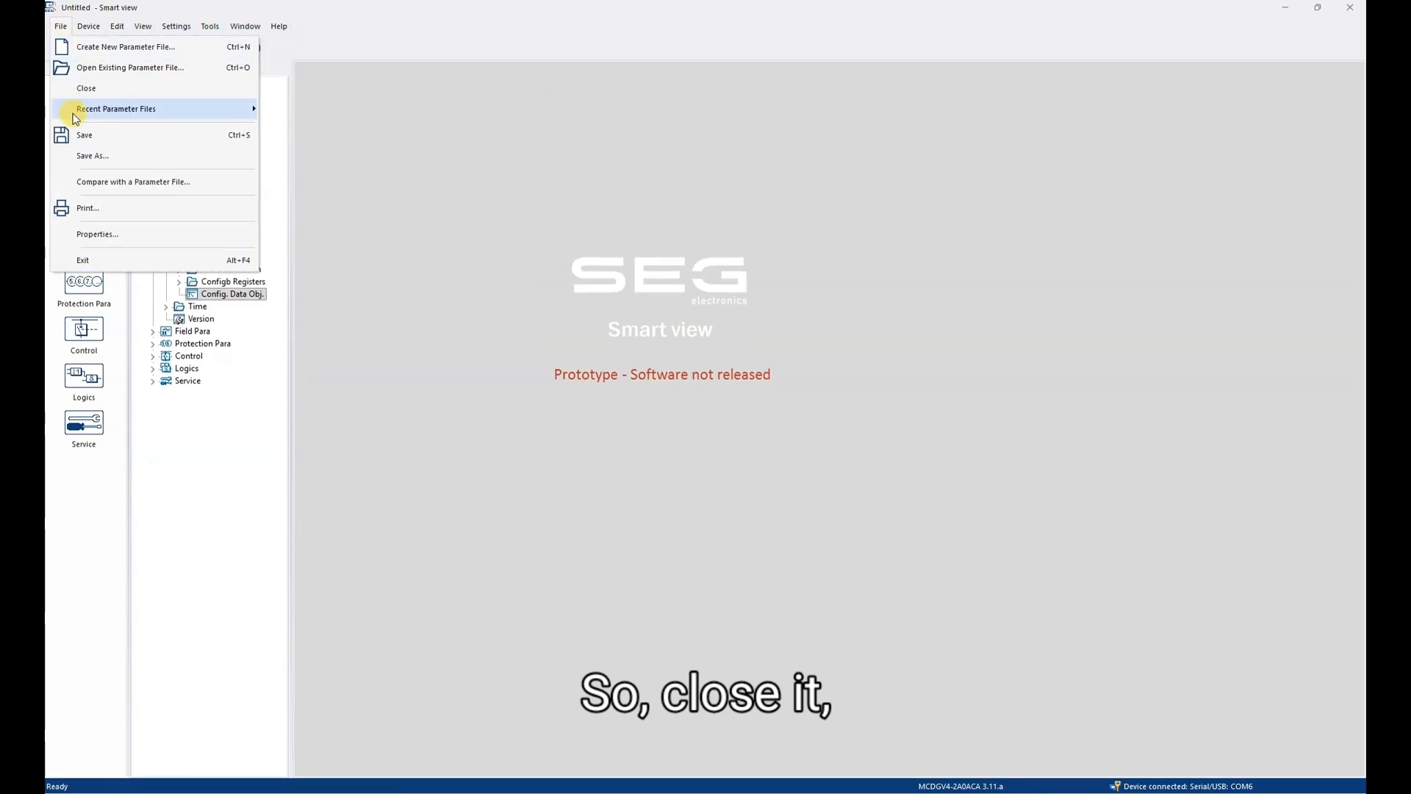
pyautogui.click(147, 88)
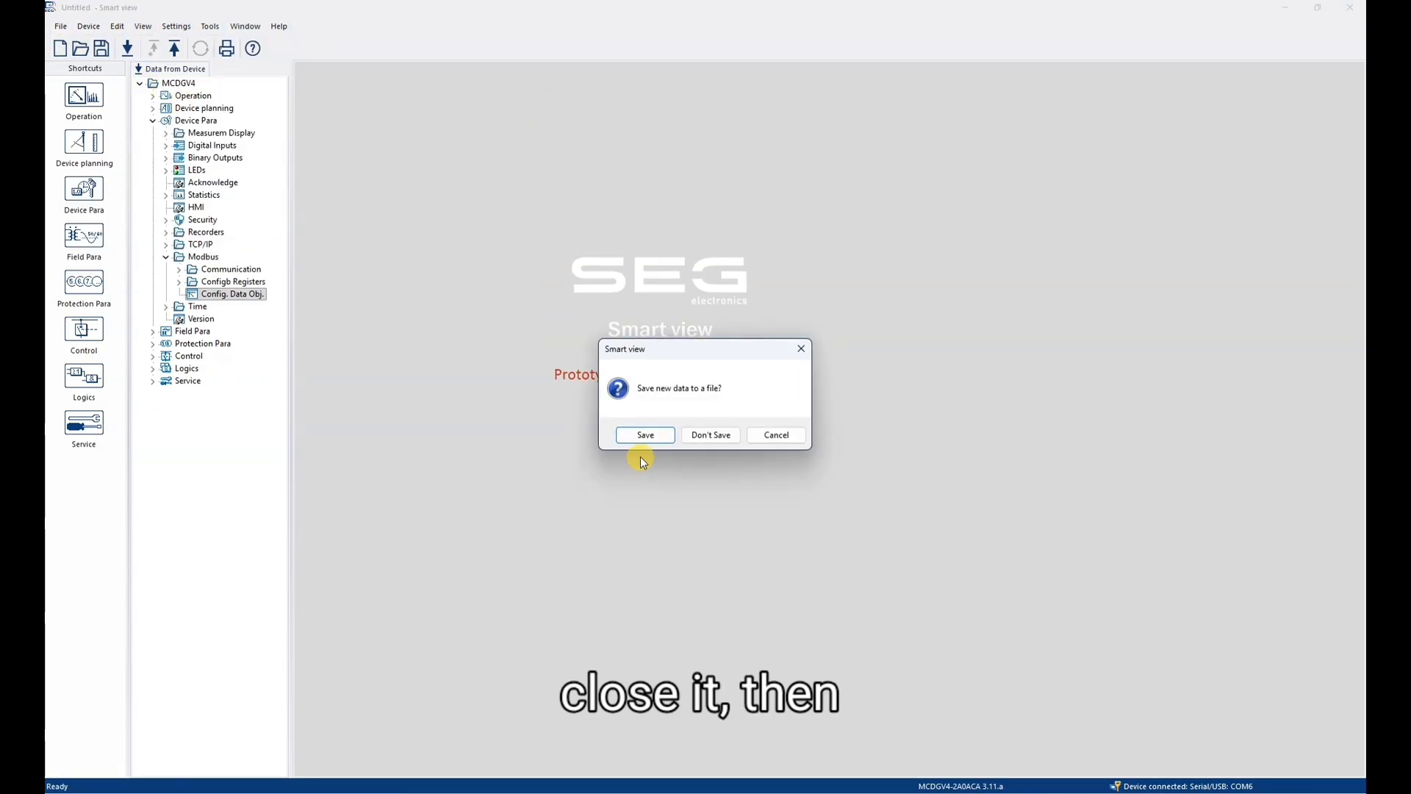
pyautogui.click(711, 436)
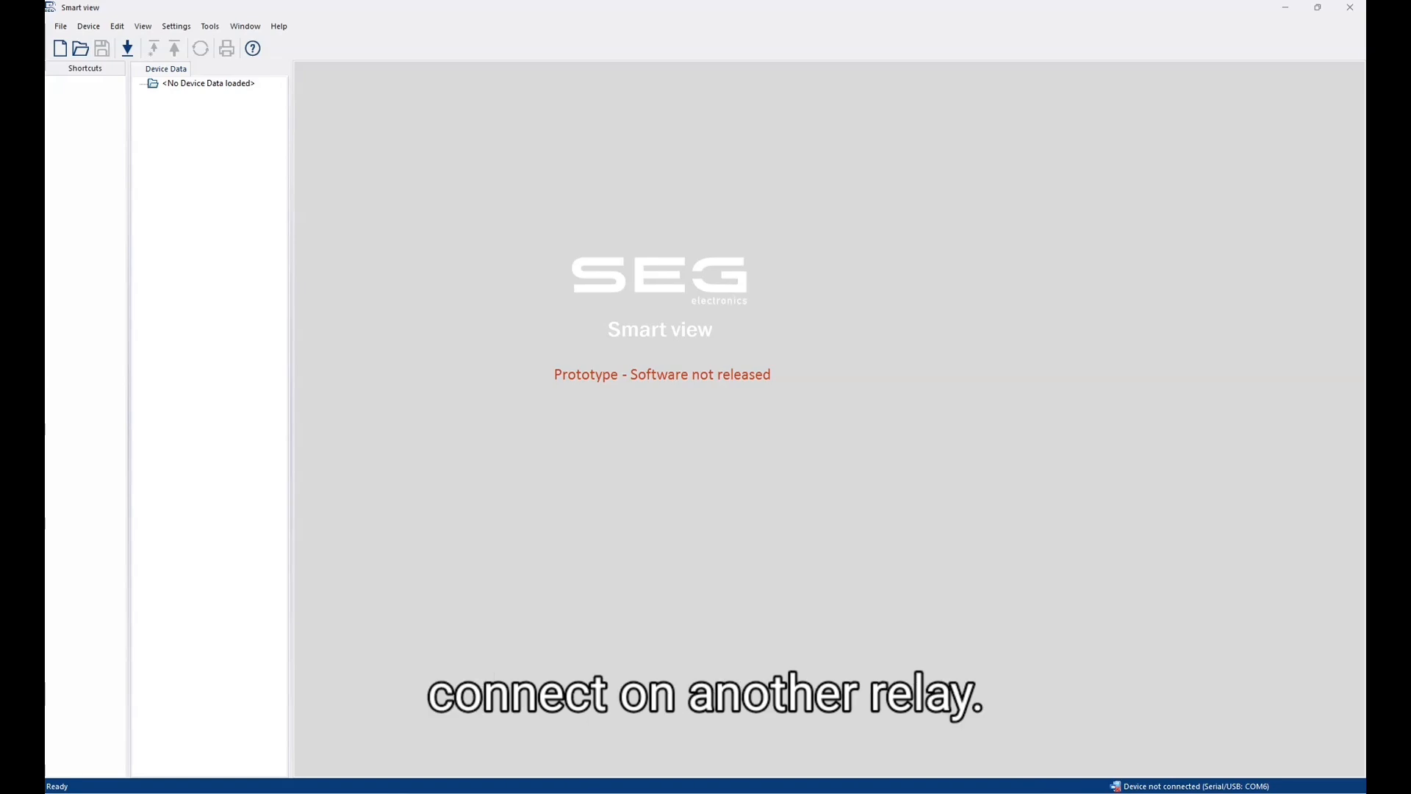
# - Check in Device Manager which COM port the newly connected HighPROTEC USB relay uses, and return to Smart view
pyautogui.click(944, 793)
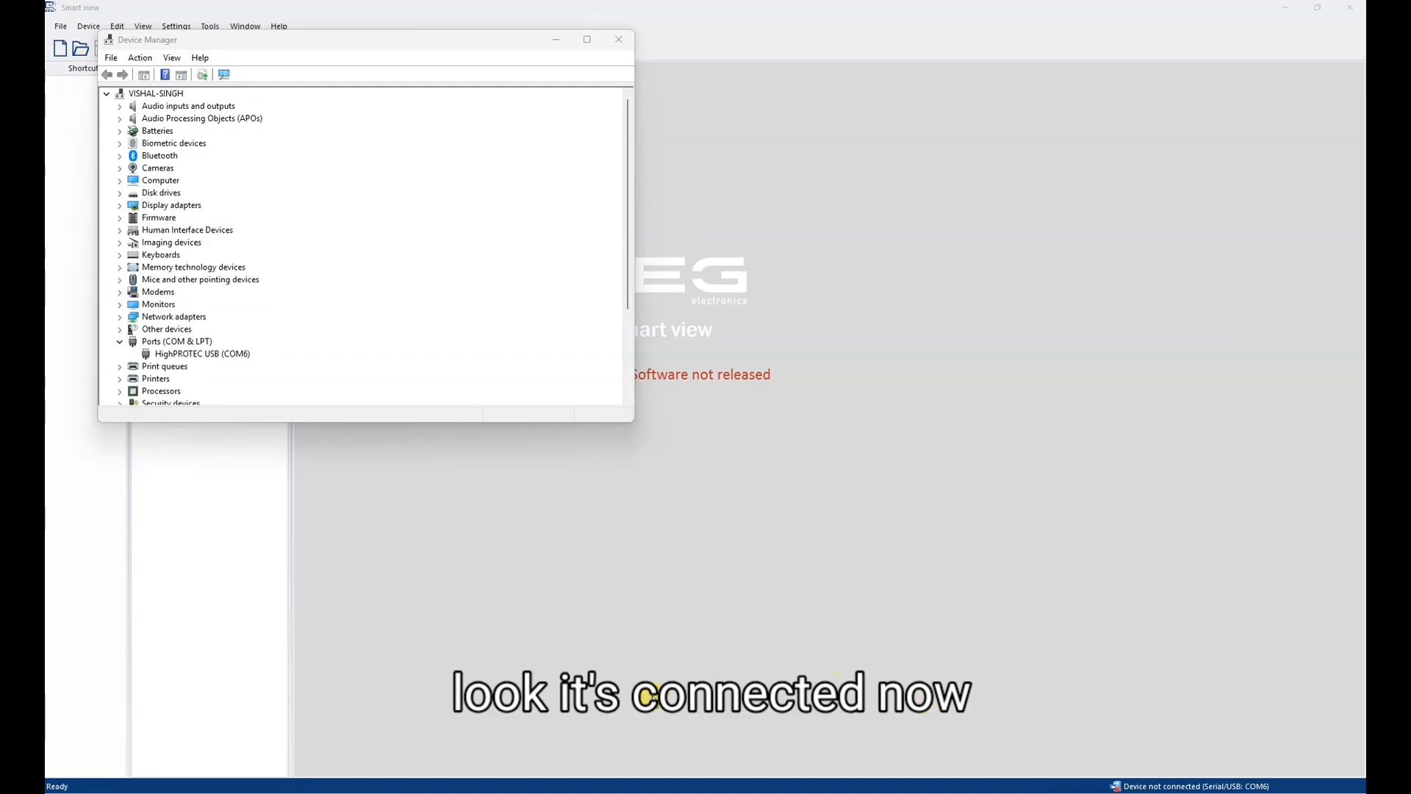
pyautogui.click(208, 344)
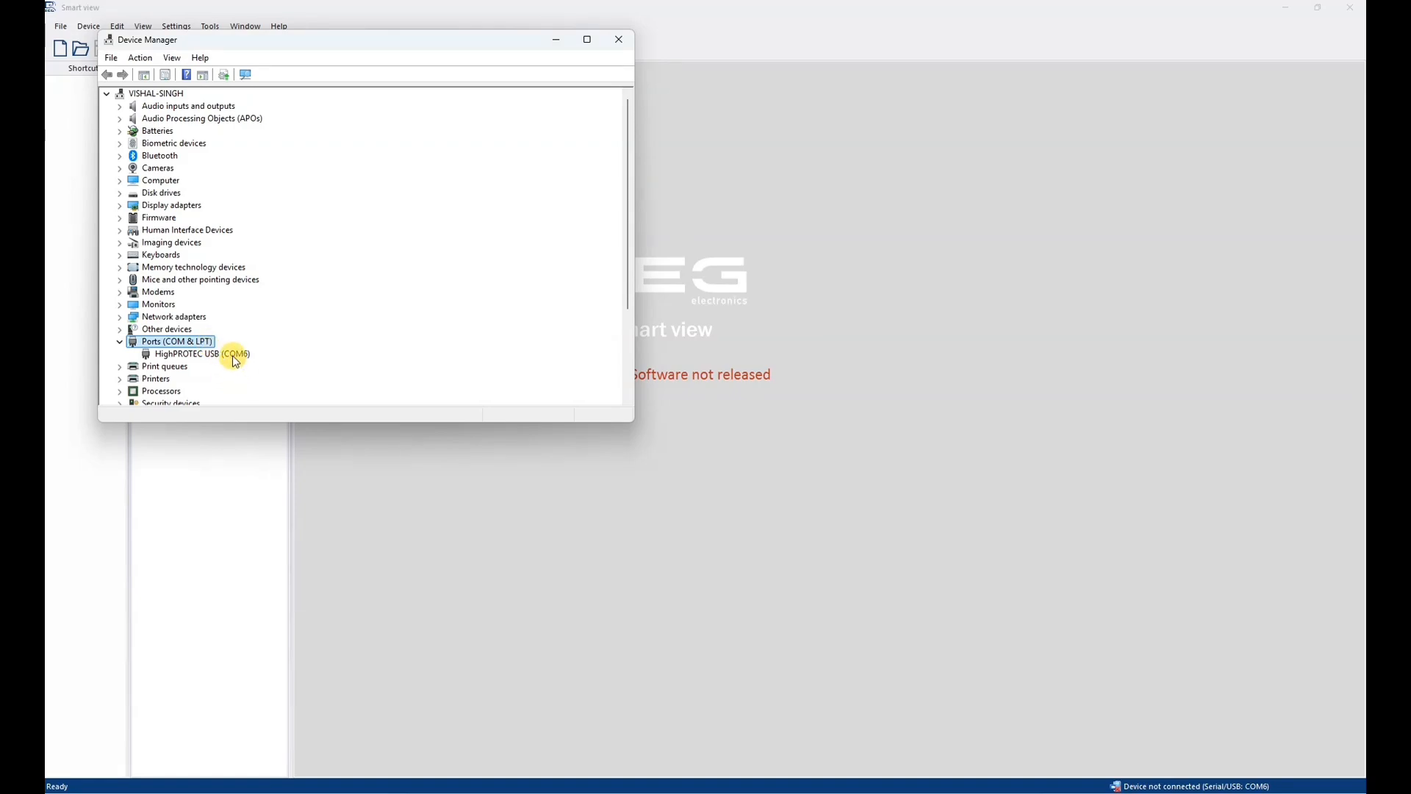
pyautogui.click(232, 355)
pyautogui.click(293, 500)
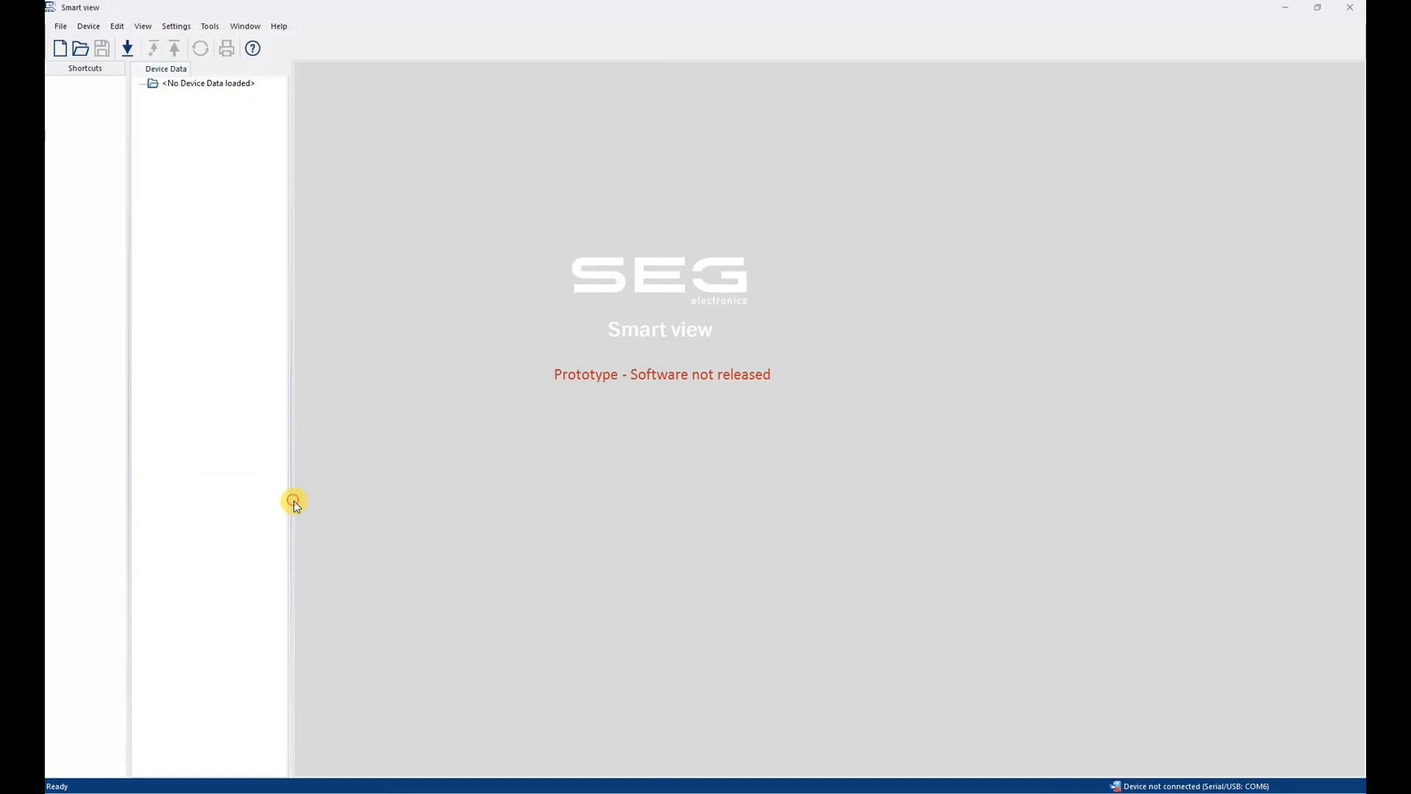
# - Receive the data from the second relay and open its Modbus Config. Data Obj. window to check the config entries
pyautogui.click(131, 50)
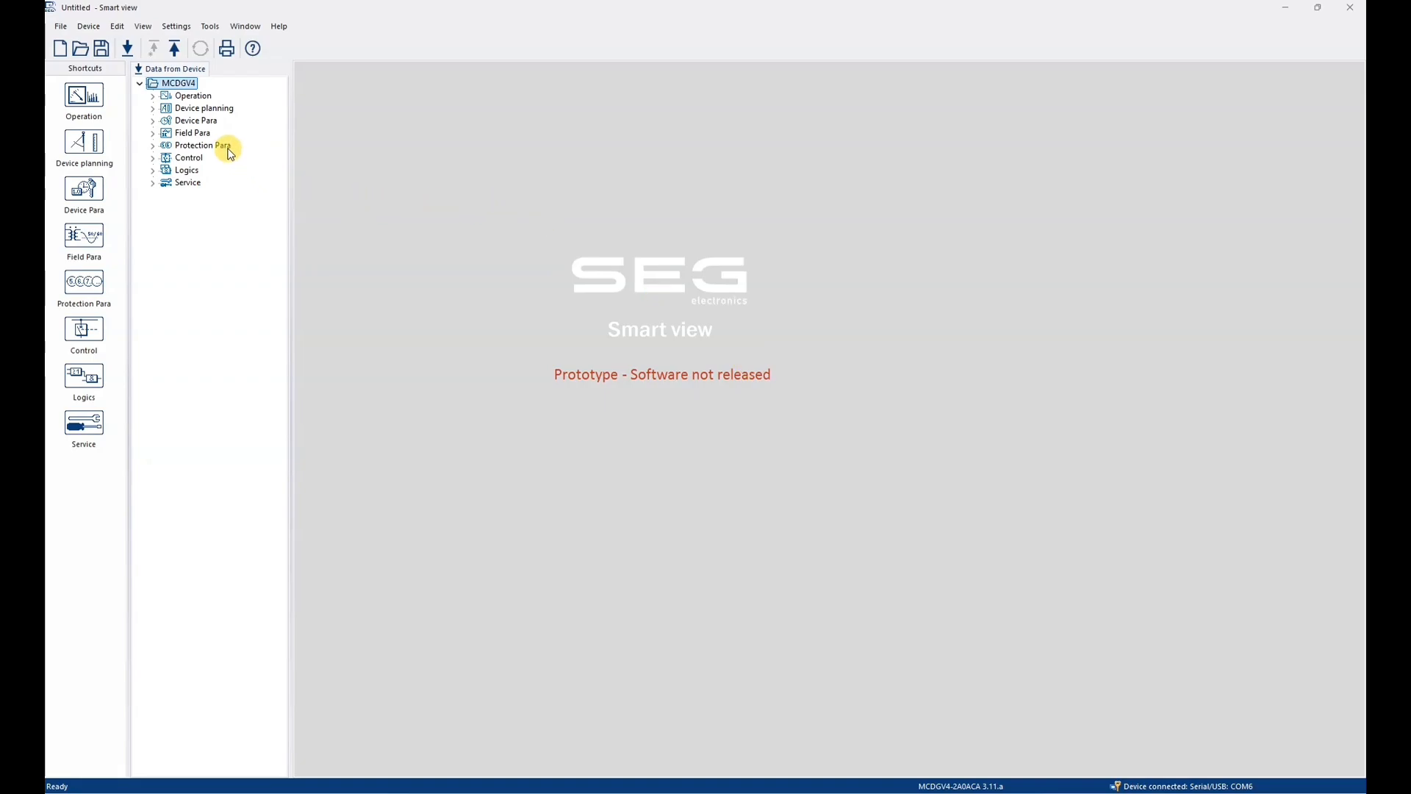
pyautogui.click(152, 121)
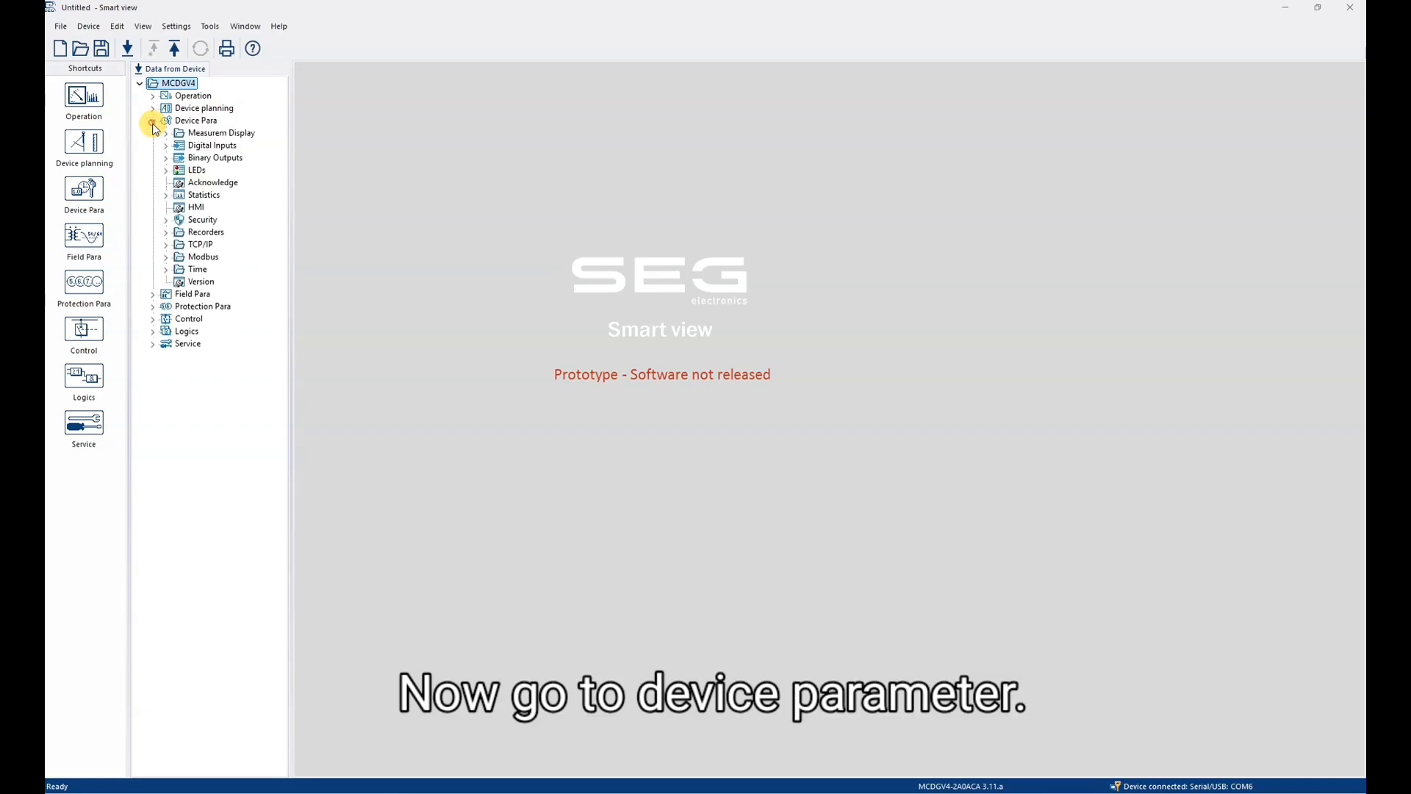
pyautogui.click(167, 256)
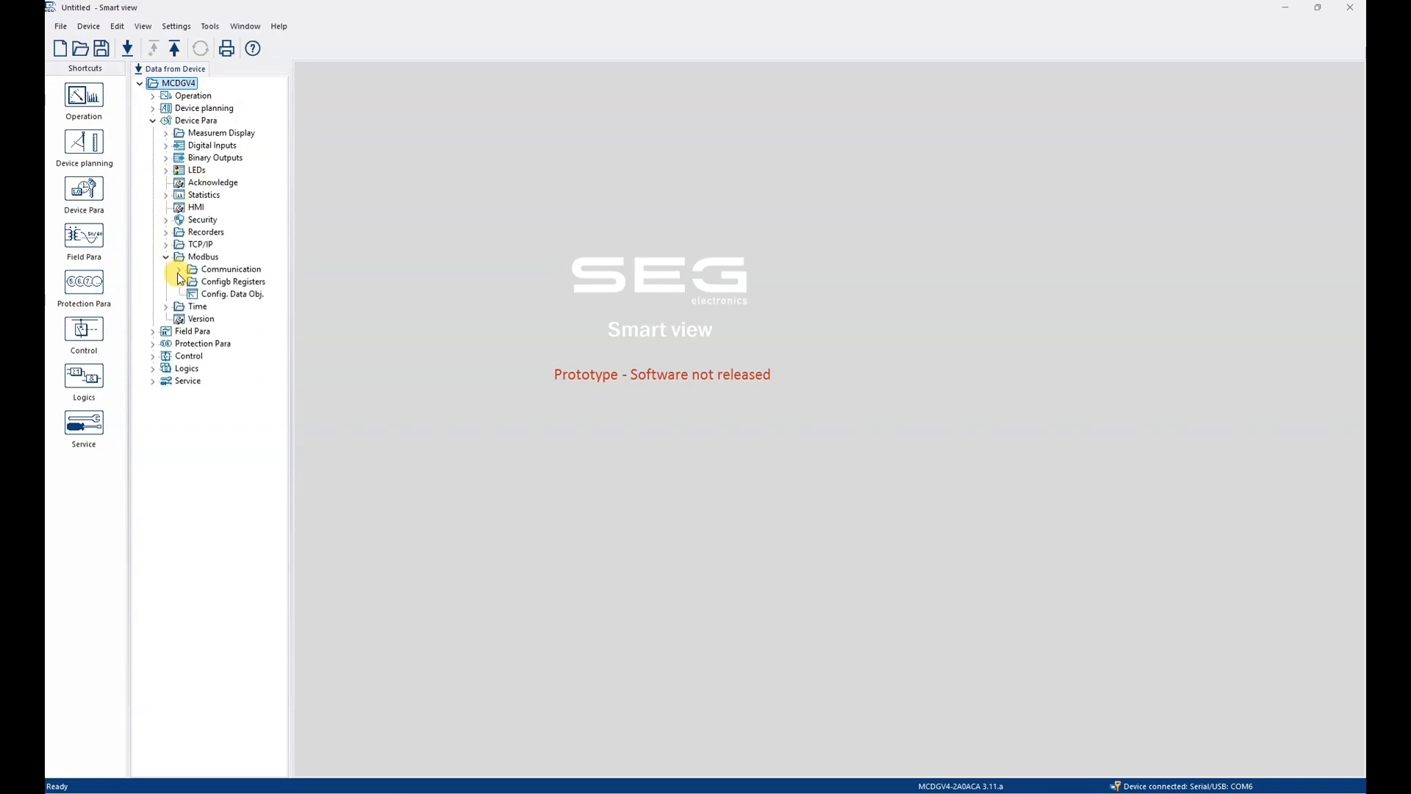
pyautogui.click(218, 297)
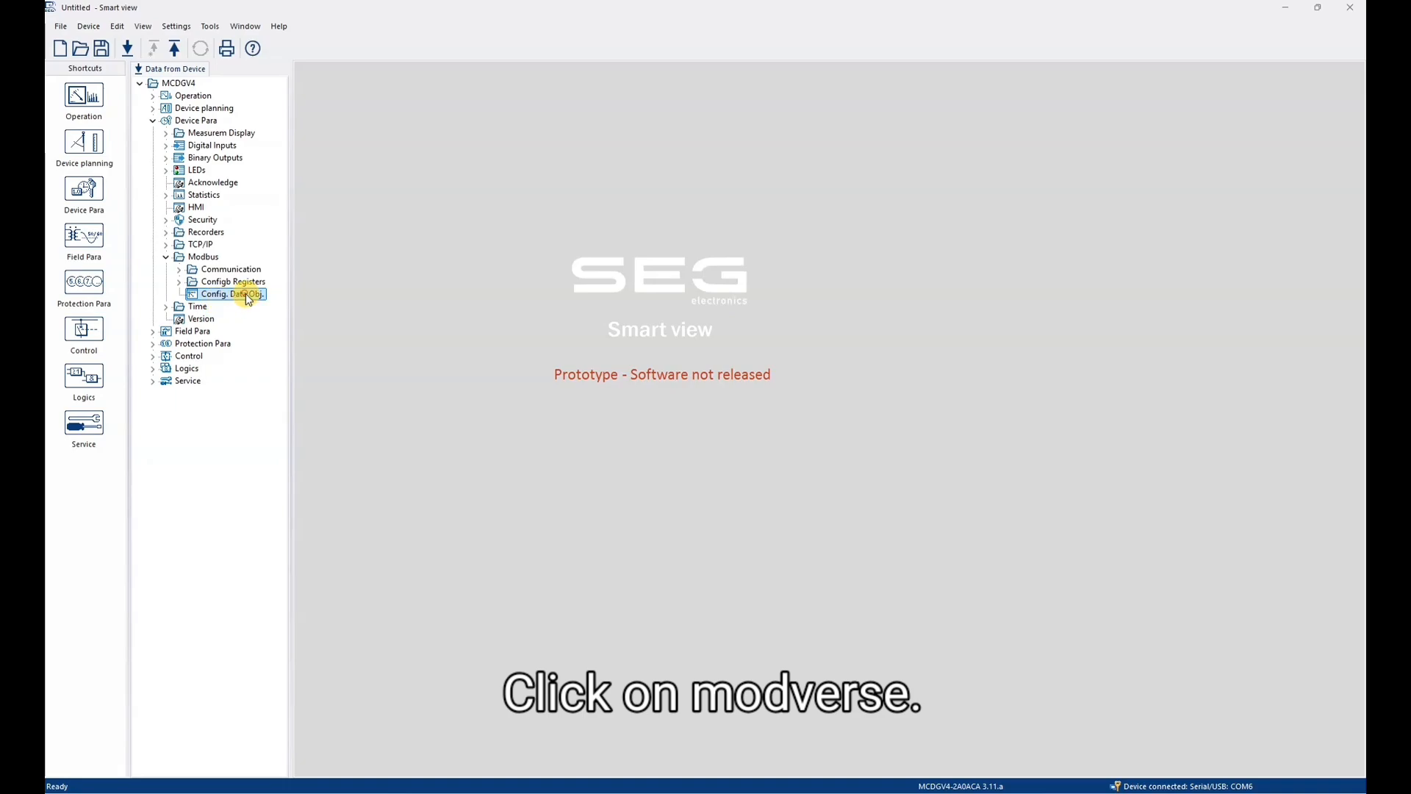
pyautogui.doubleClick(249, 299)
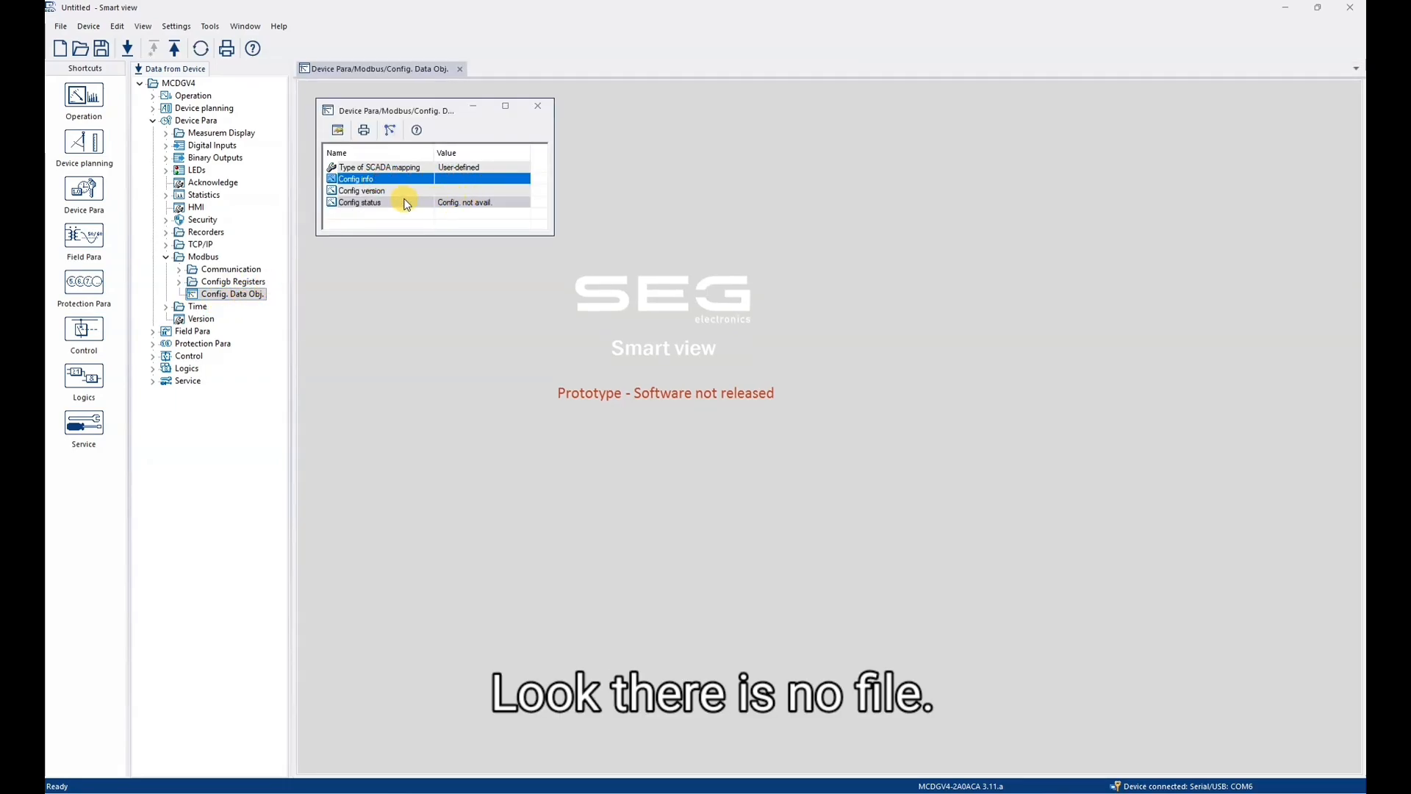
pyautogui.click(372, 190)
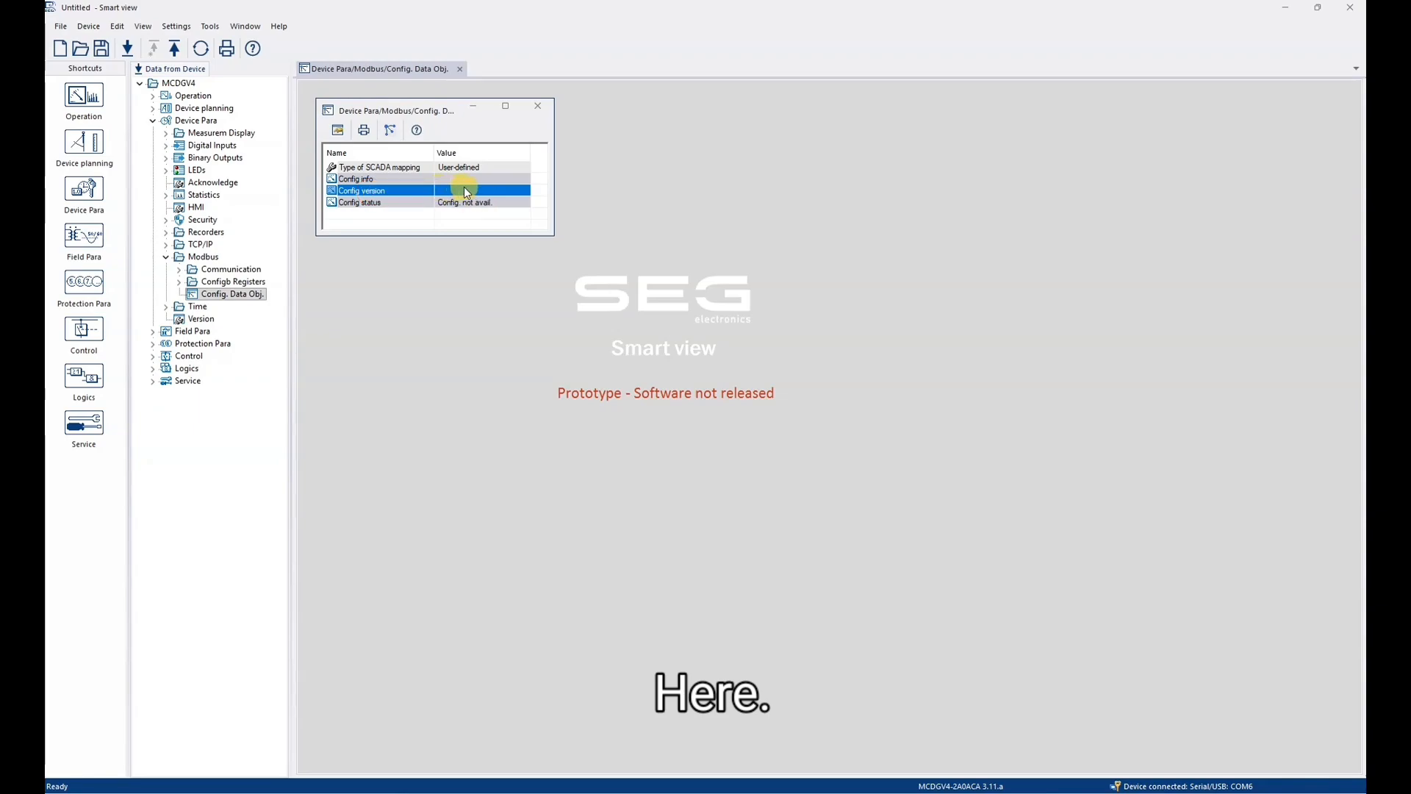
# - Choose the DEMO_0956 SCADA mapping file in the Pictures folder for sending to the connected relay
pyautogui.click(394, 131)
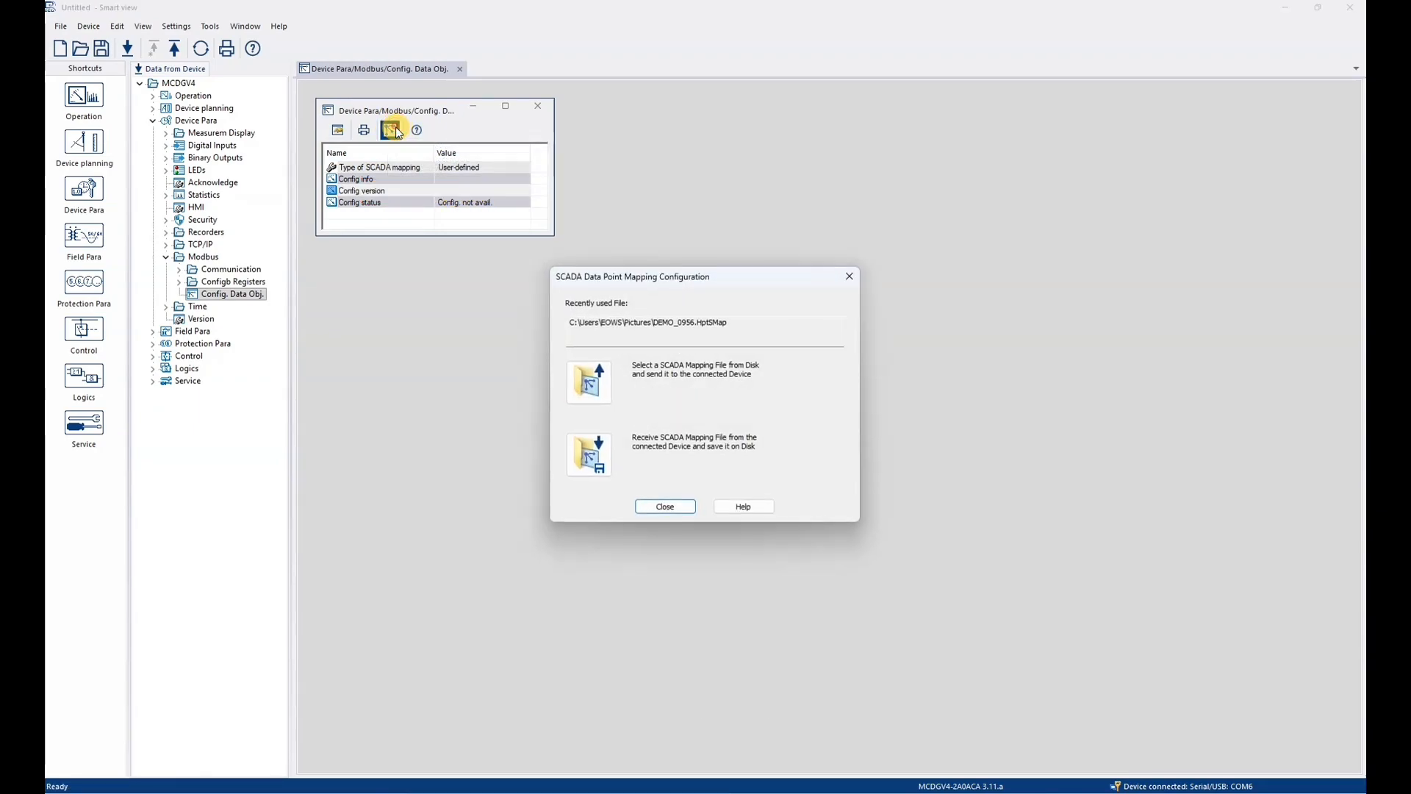
pyautogui.click(607, 379)
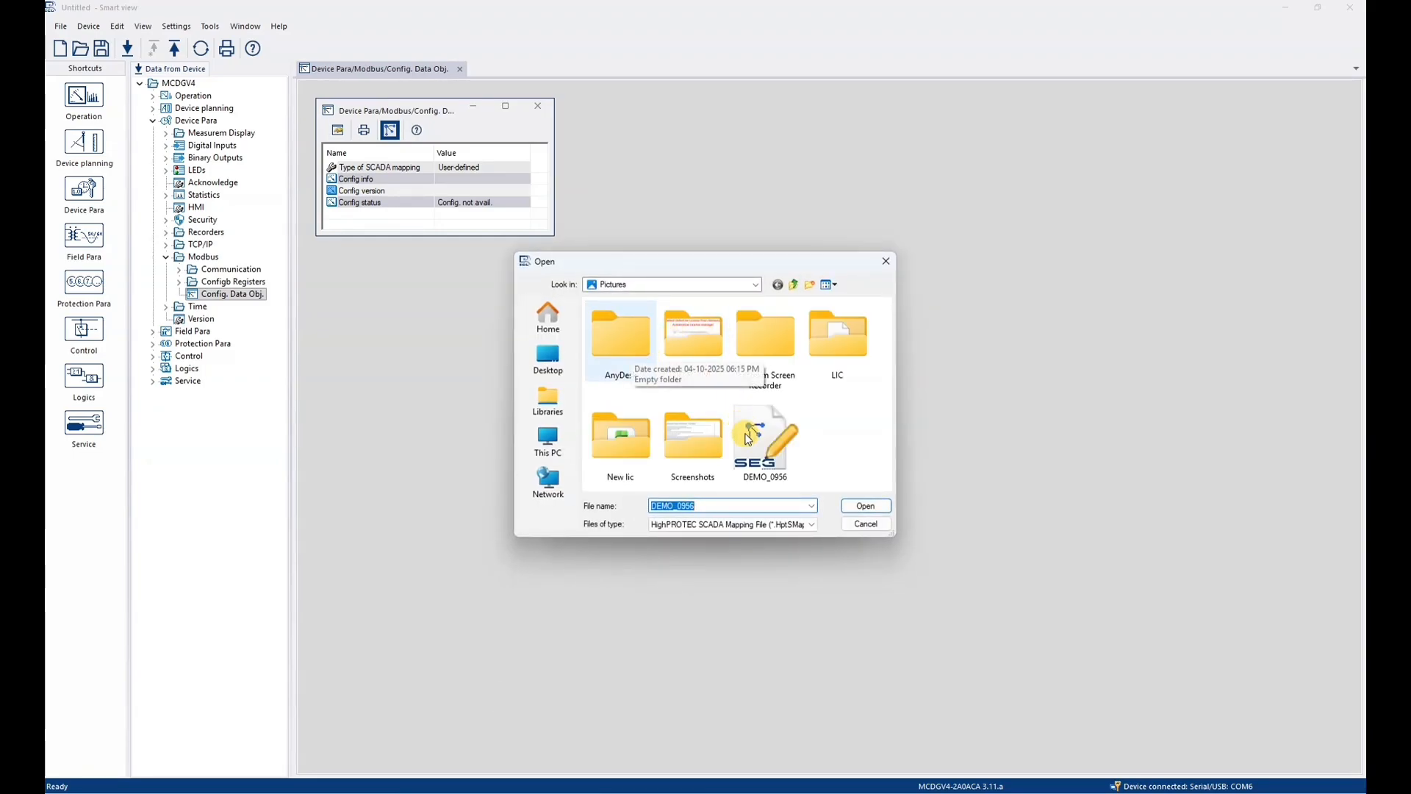
pyautogui.click(767, 470)
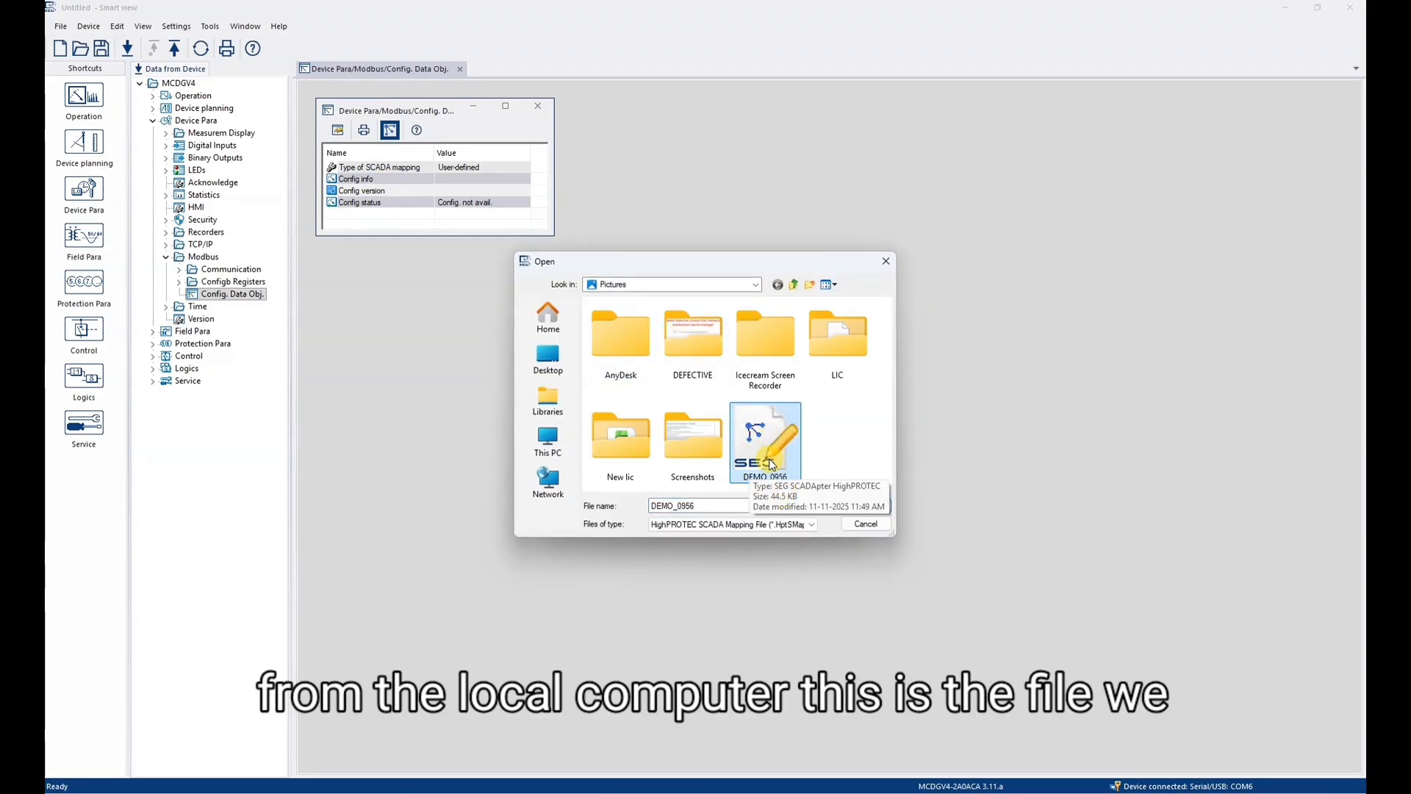
pyautogui.click(869, 507)
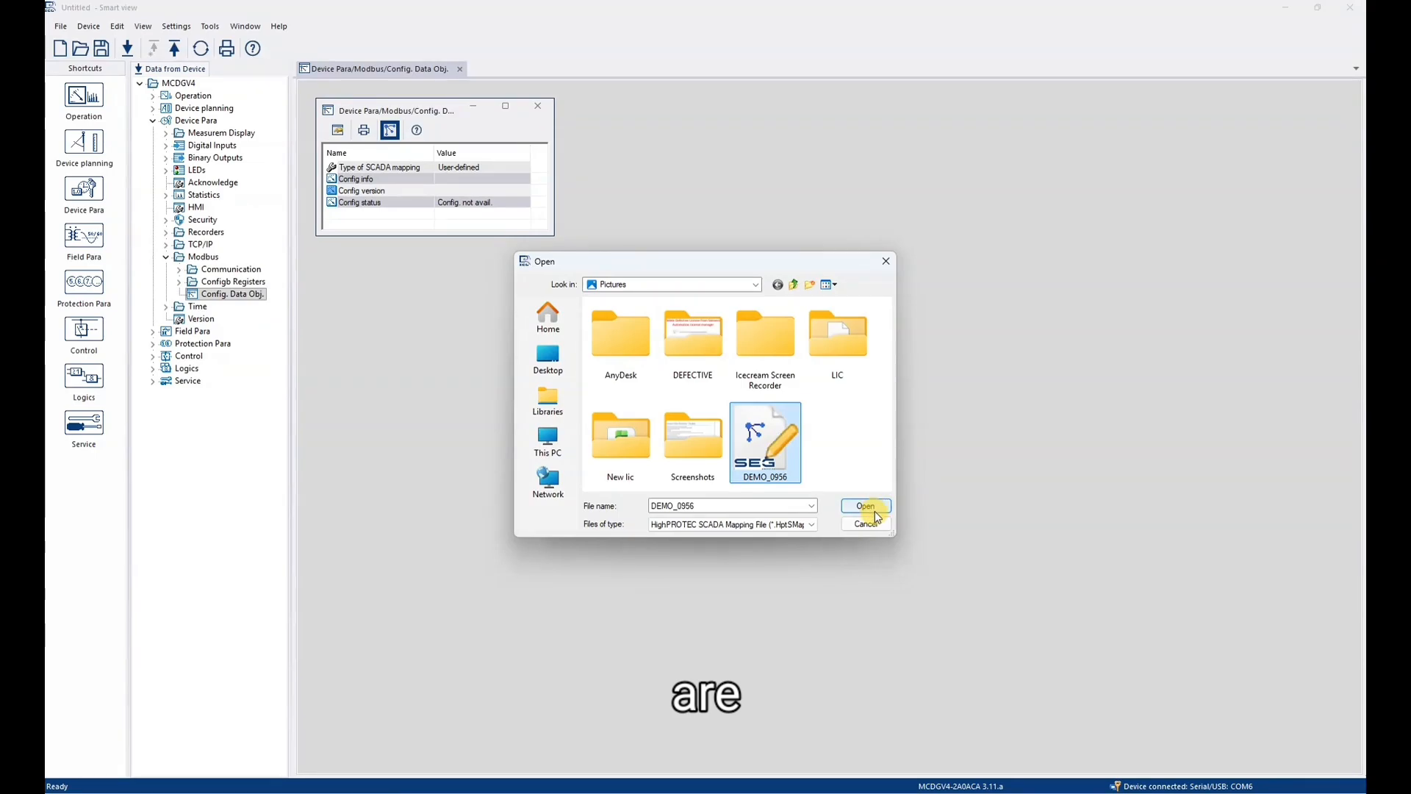
pyautogui.click(872, 509)
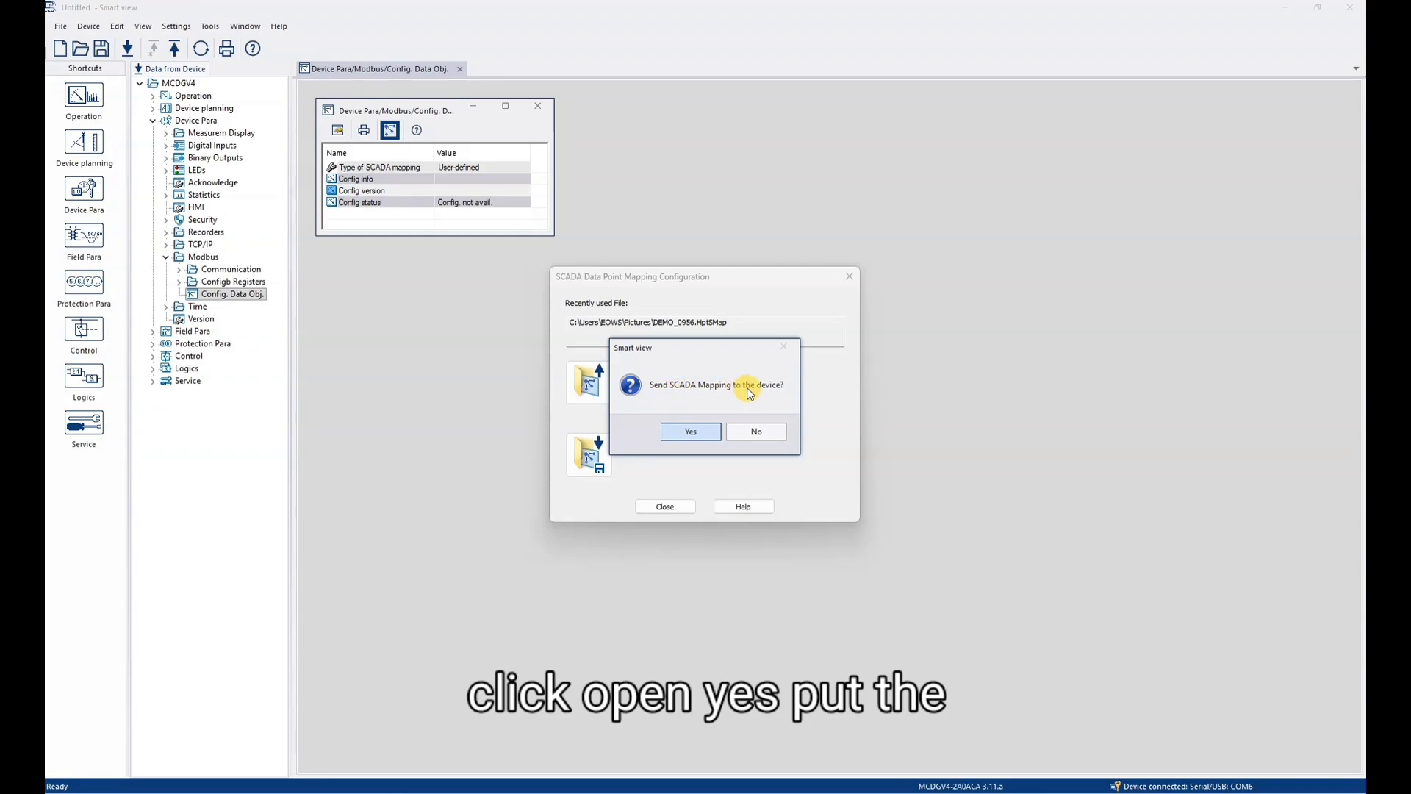
# - Confirm sending the SCADA mapping, enter the Supervisor-Lv3 device password, and close the SCADA mapping configuration dialog once the transfer is done
pyautogui.click(685, 431)
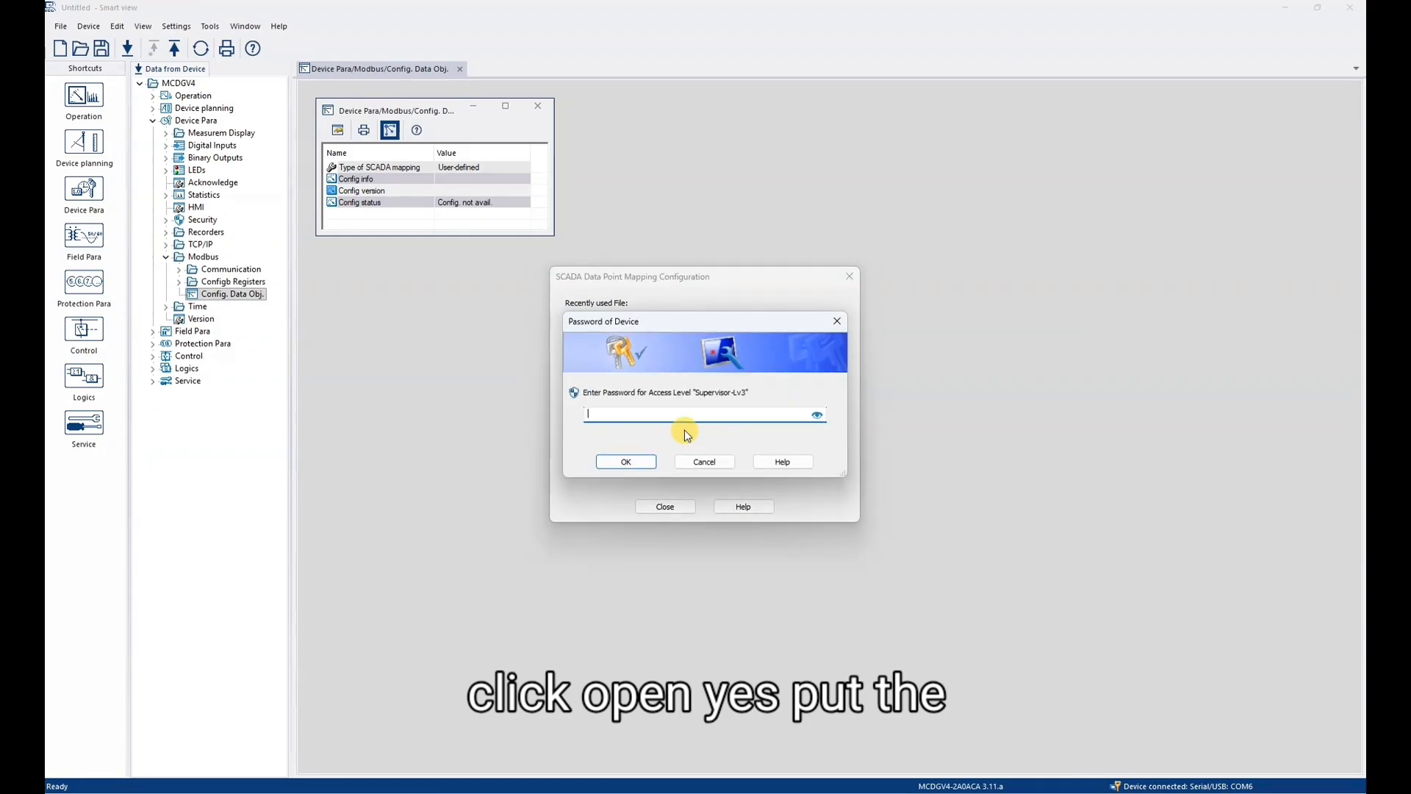
pyautogui.write('1234')
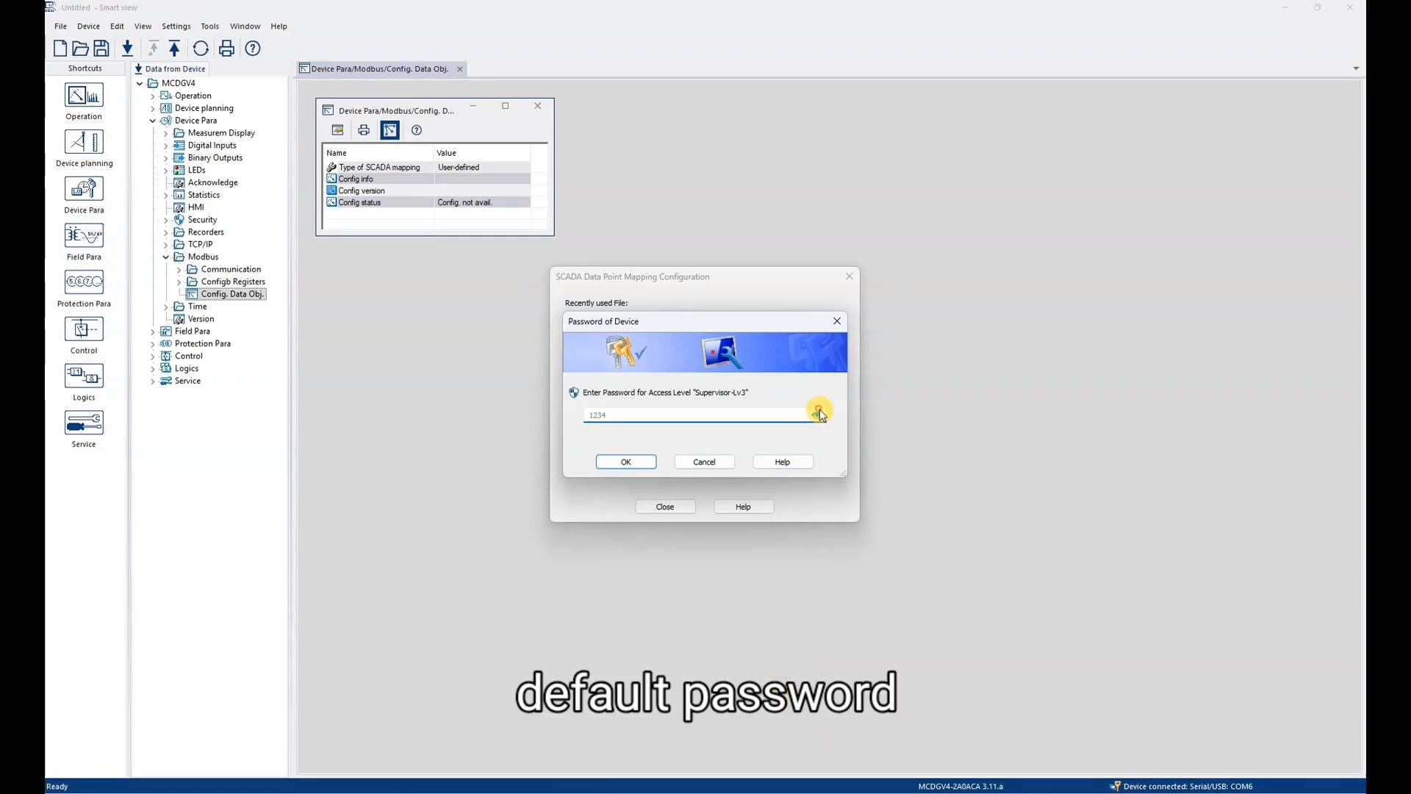
pyautogui.click(626, 462)
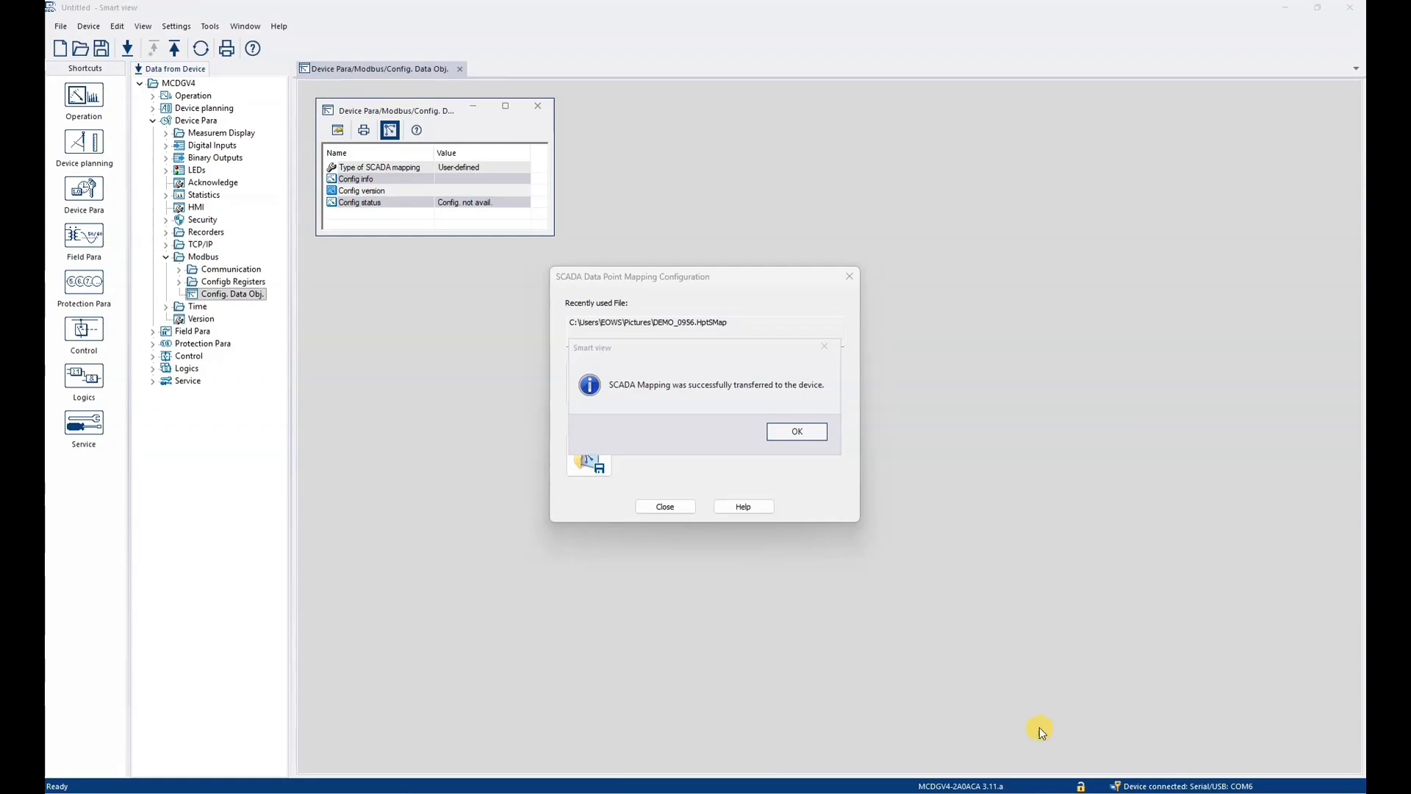
pyautogui.click(803, 433)
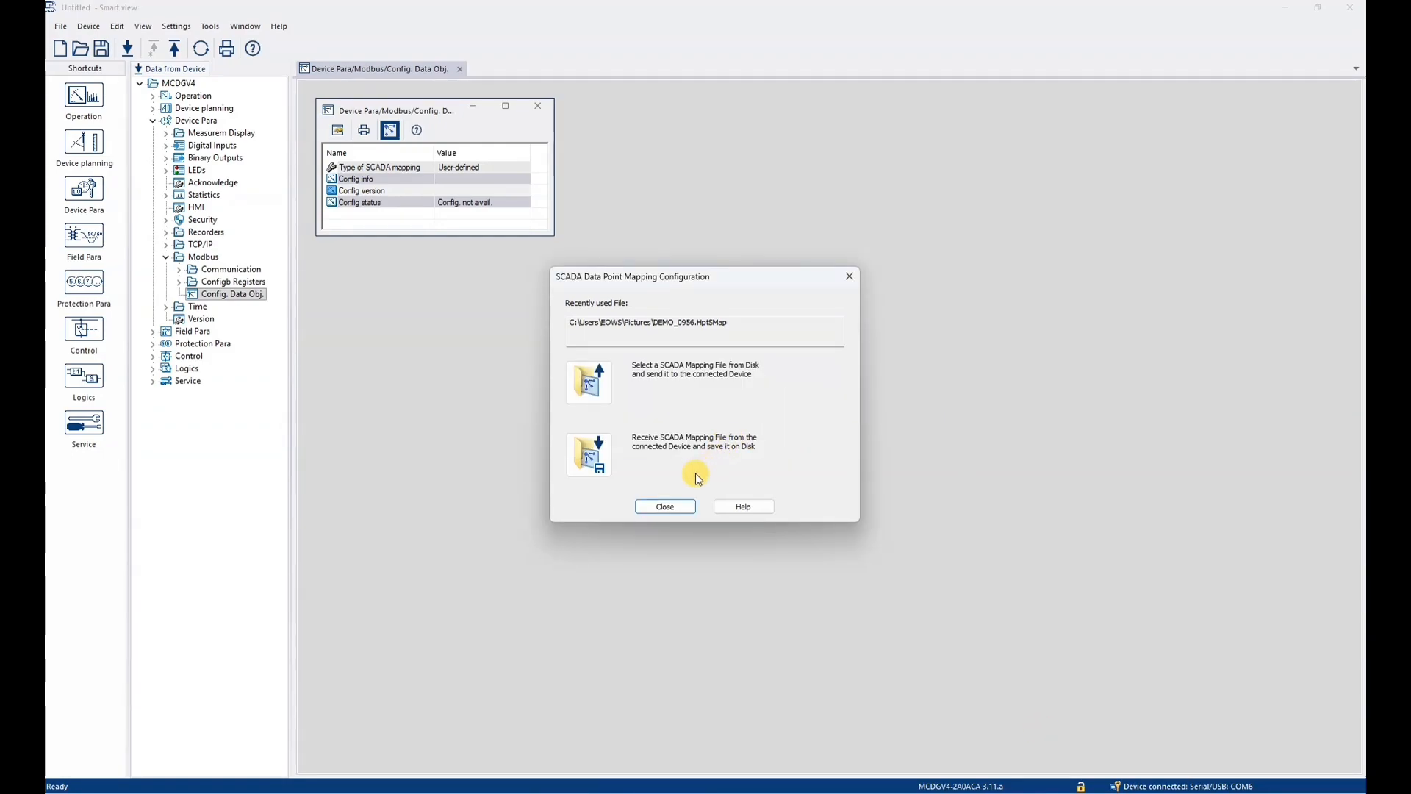
pyautogui.click(651, 506)
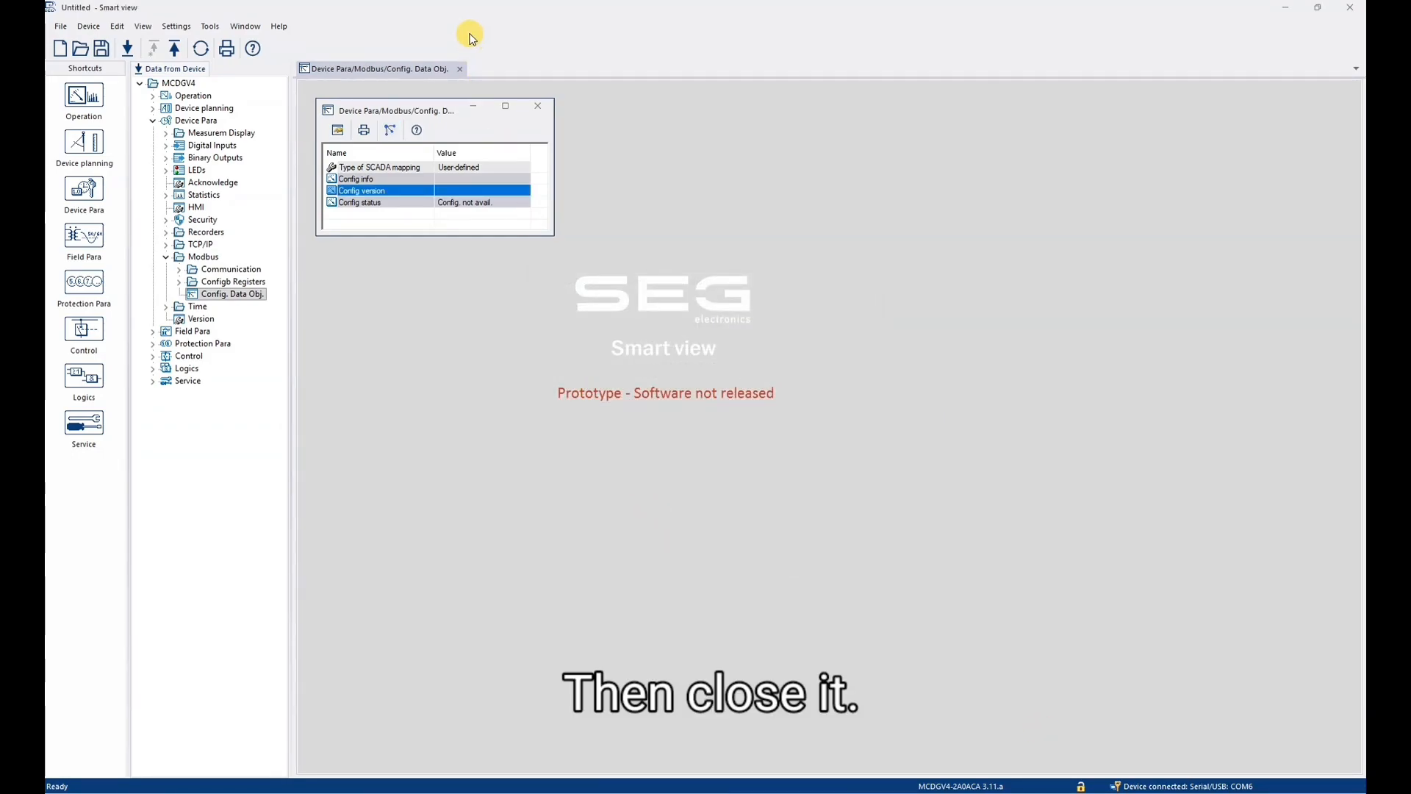
# - Reopen the Modbus Config. Data Obj. window, check the config info and config version entries, and close it
pyautogui.click(541, 107)
pyautogui.doubleClick(213, 294)
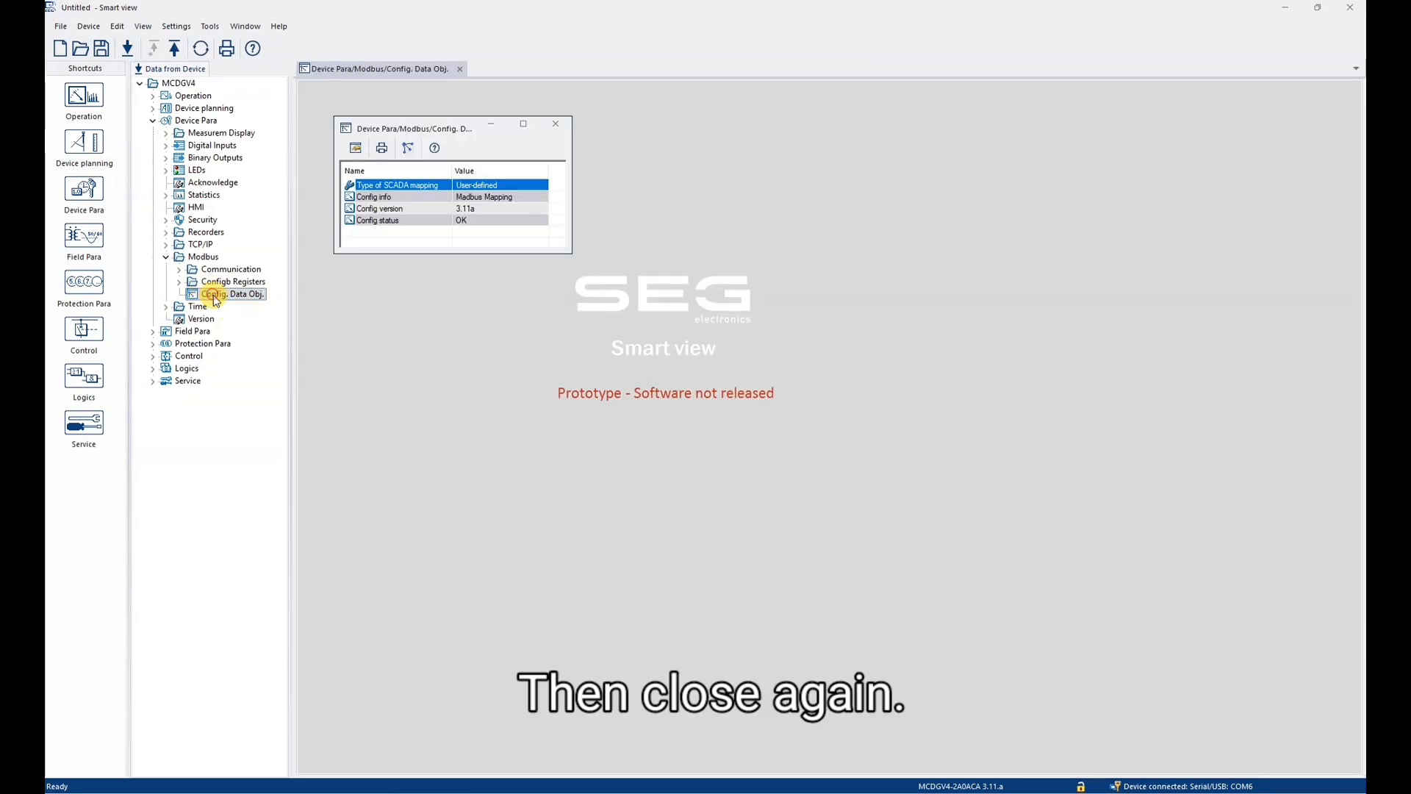
pyautogui.click(520, 197)
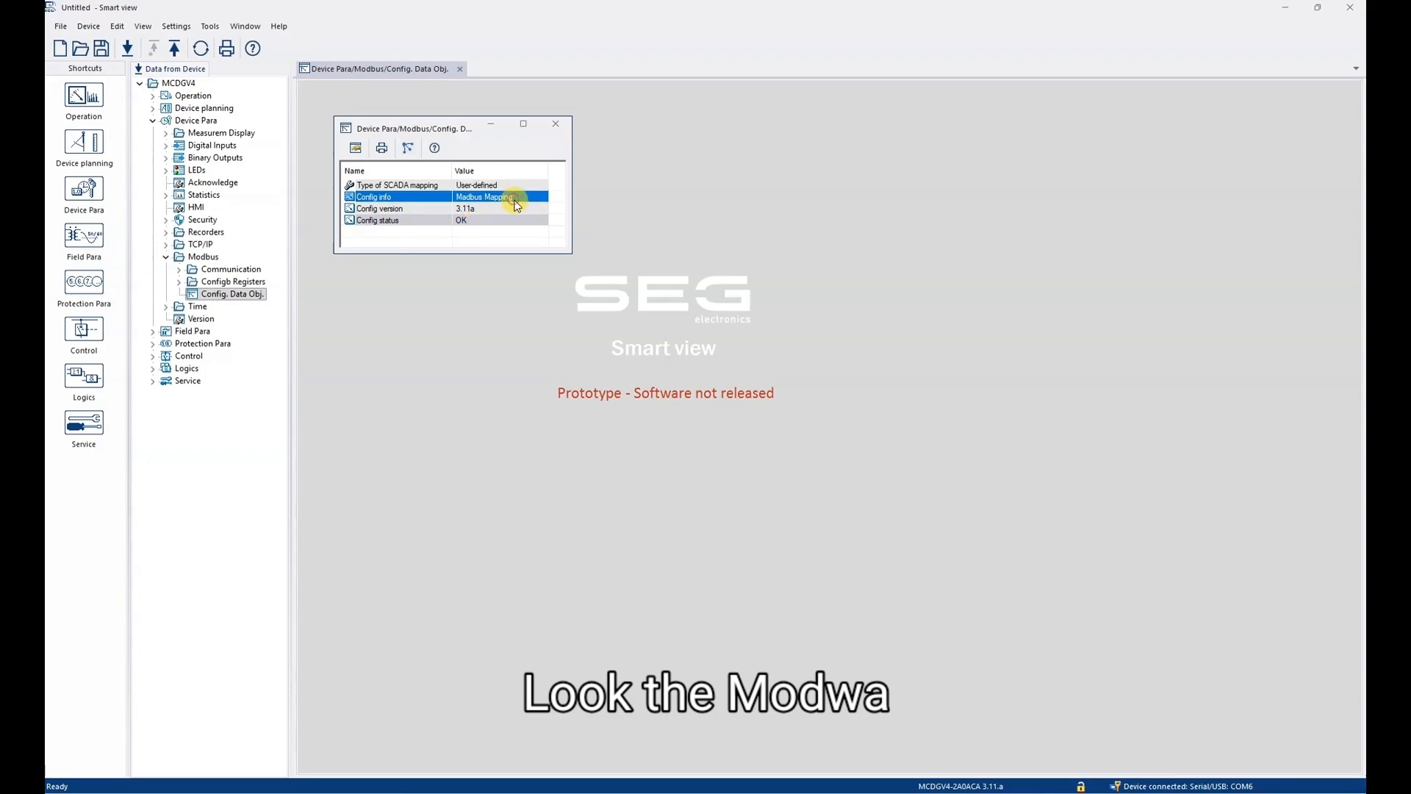
pyautogui.click(466, 209)
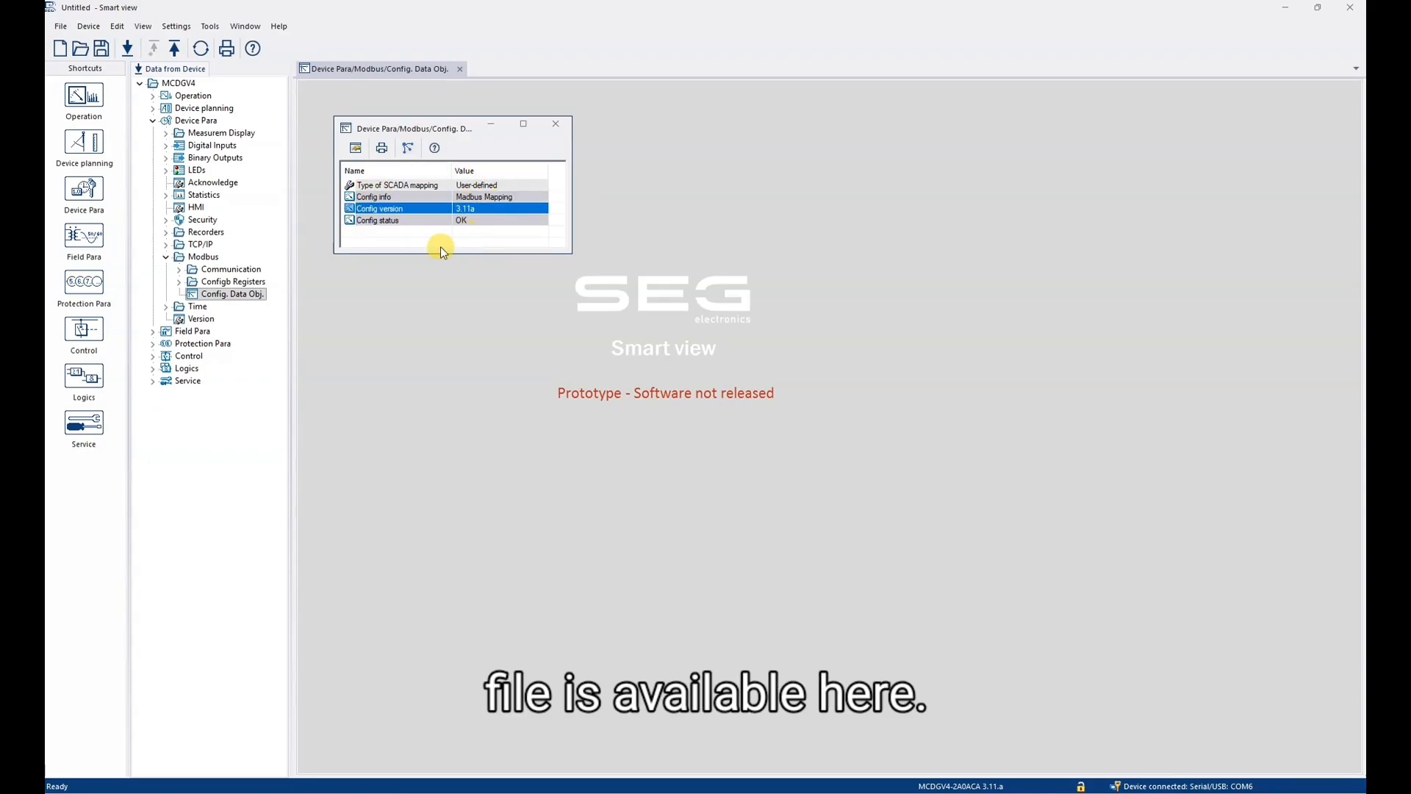
pyautogui.click(557, 124)
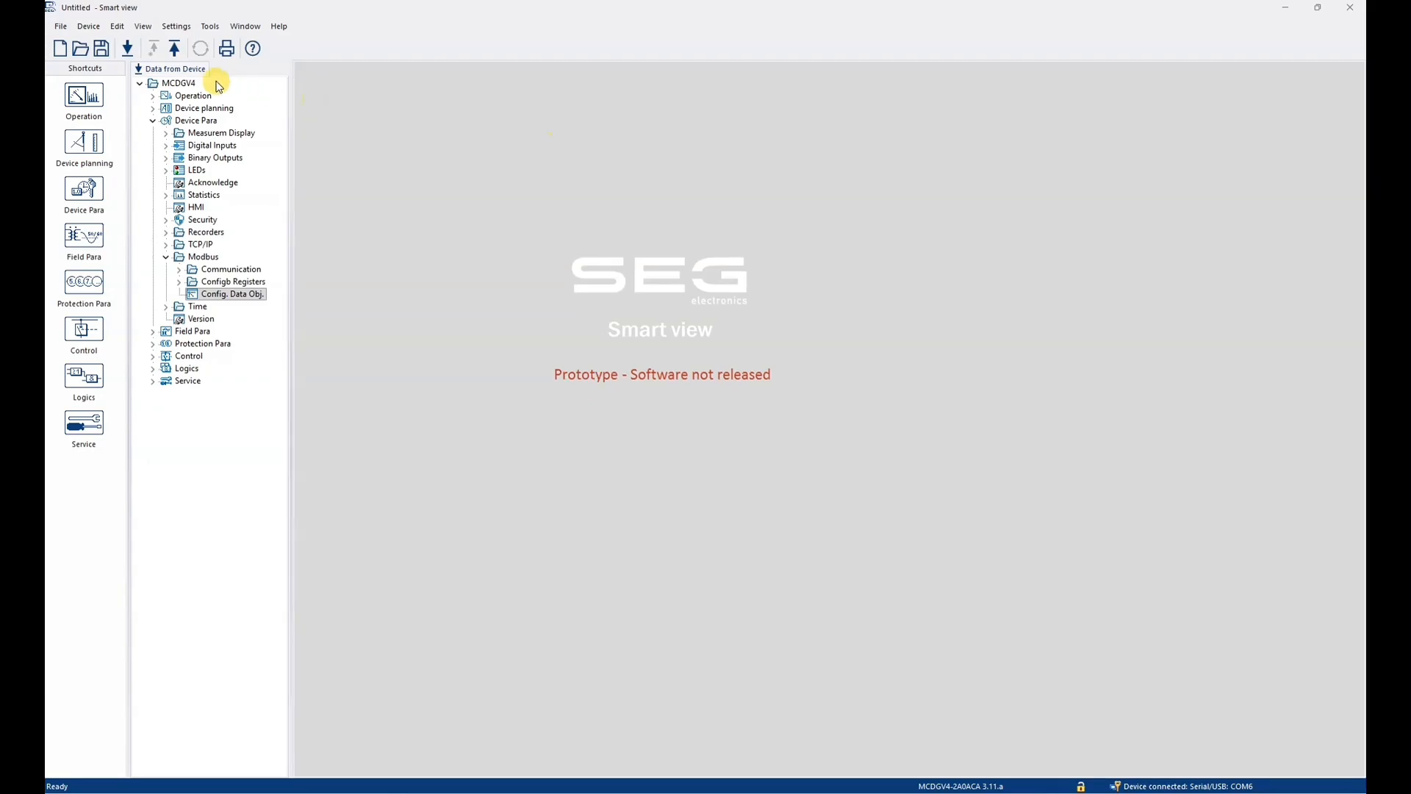
# - Transfer all parameters into the relay, overwriting those in the device
pyautogui.click(181, 53)
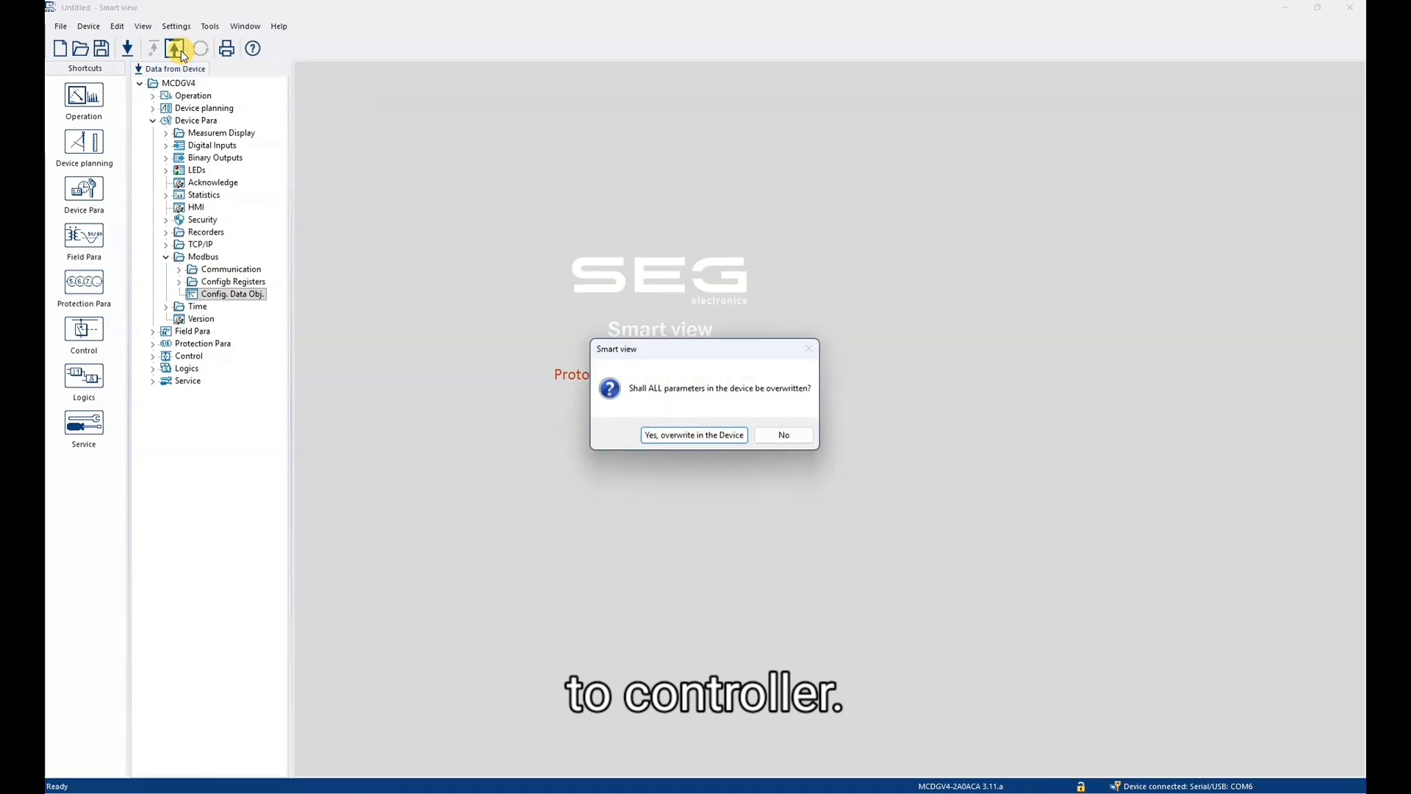
pyautogui.click(724, 434)
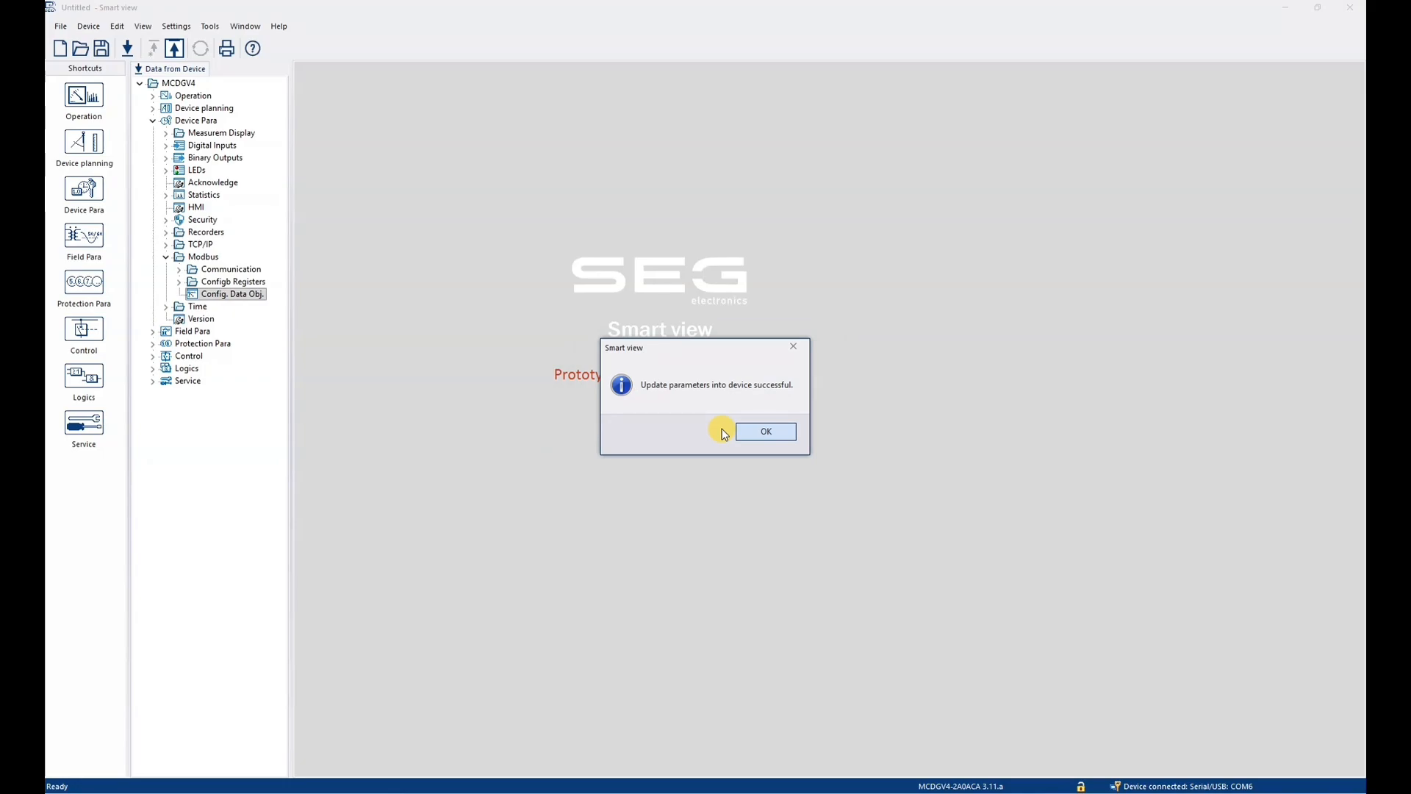
pyautogui.click(777, 433)
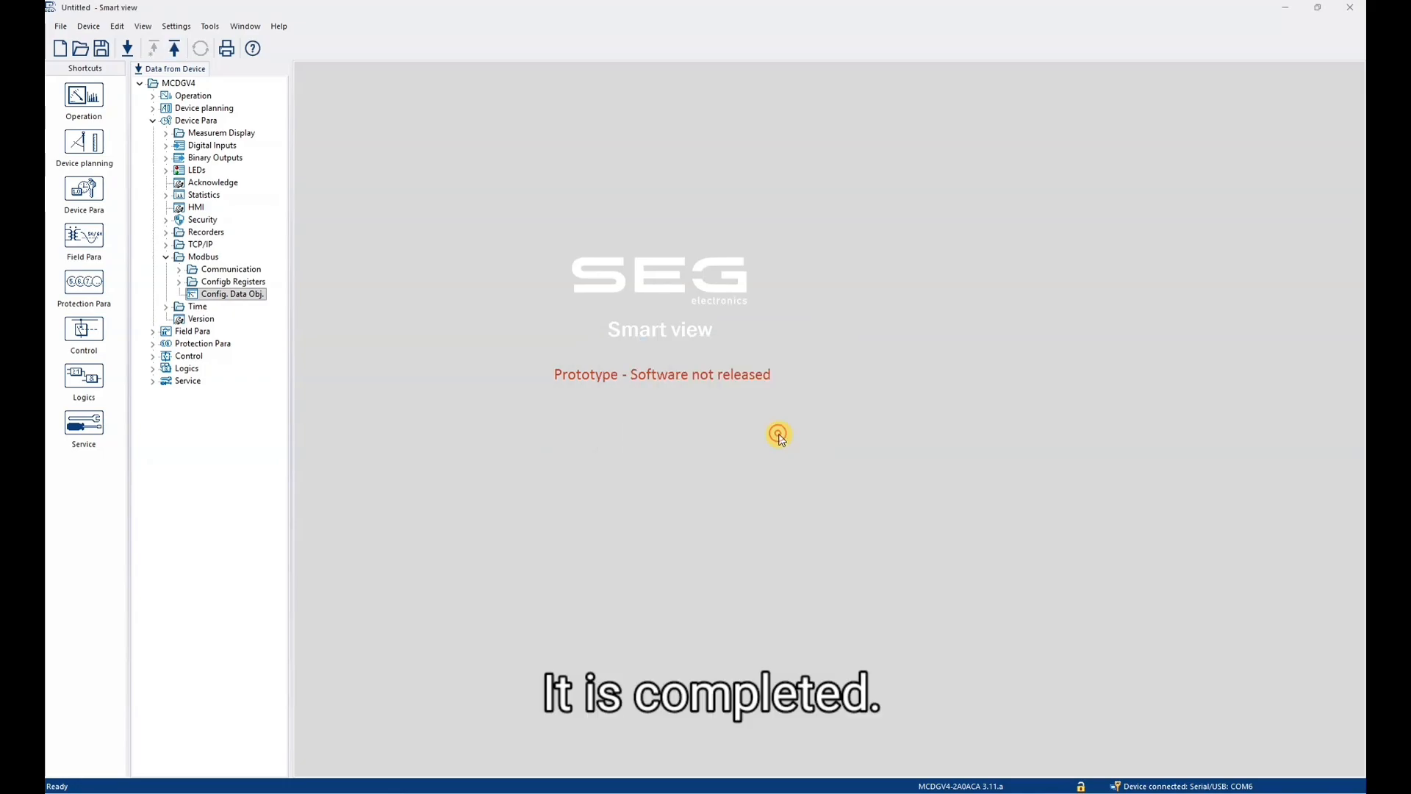
# - Receive the relay's data again without saving the current data, and open Modbus Config. Data Obj. to check the mapping
pyautogui.click(125, 48)
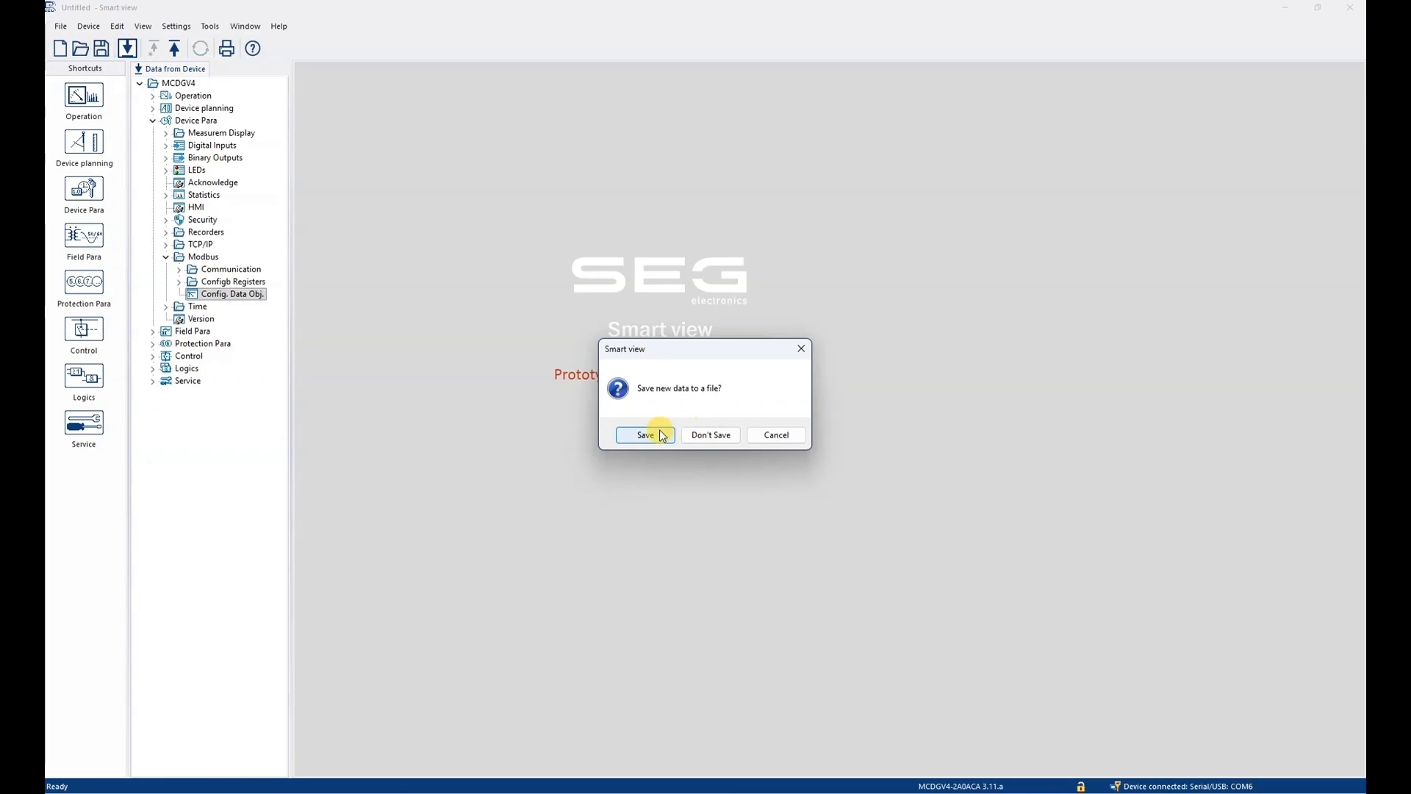
pyautogui.click(716, 437)
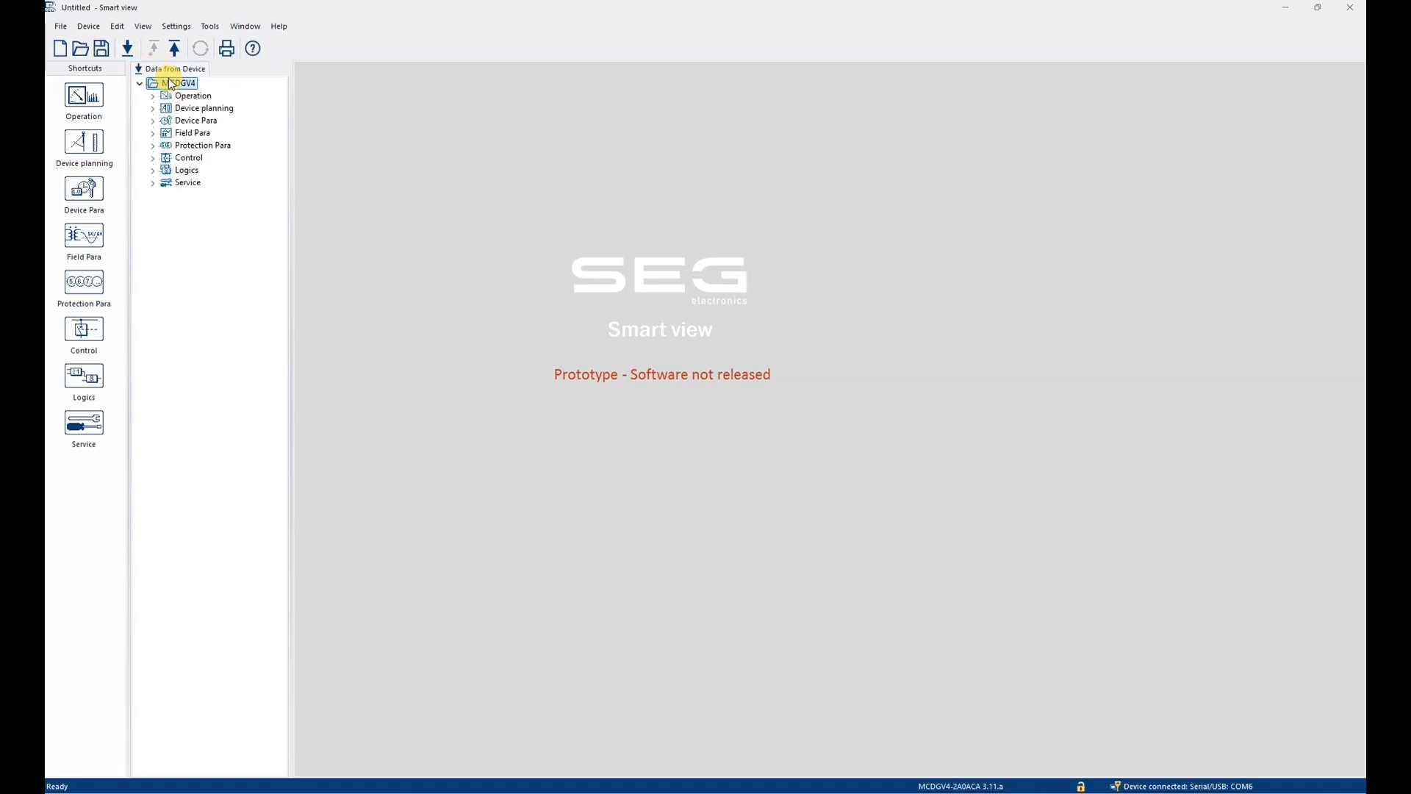
pyautogui.click(152, 120)
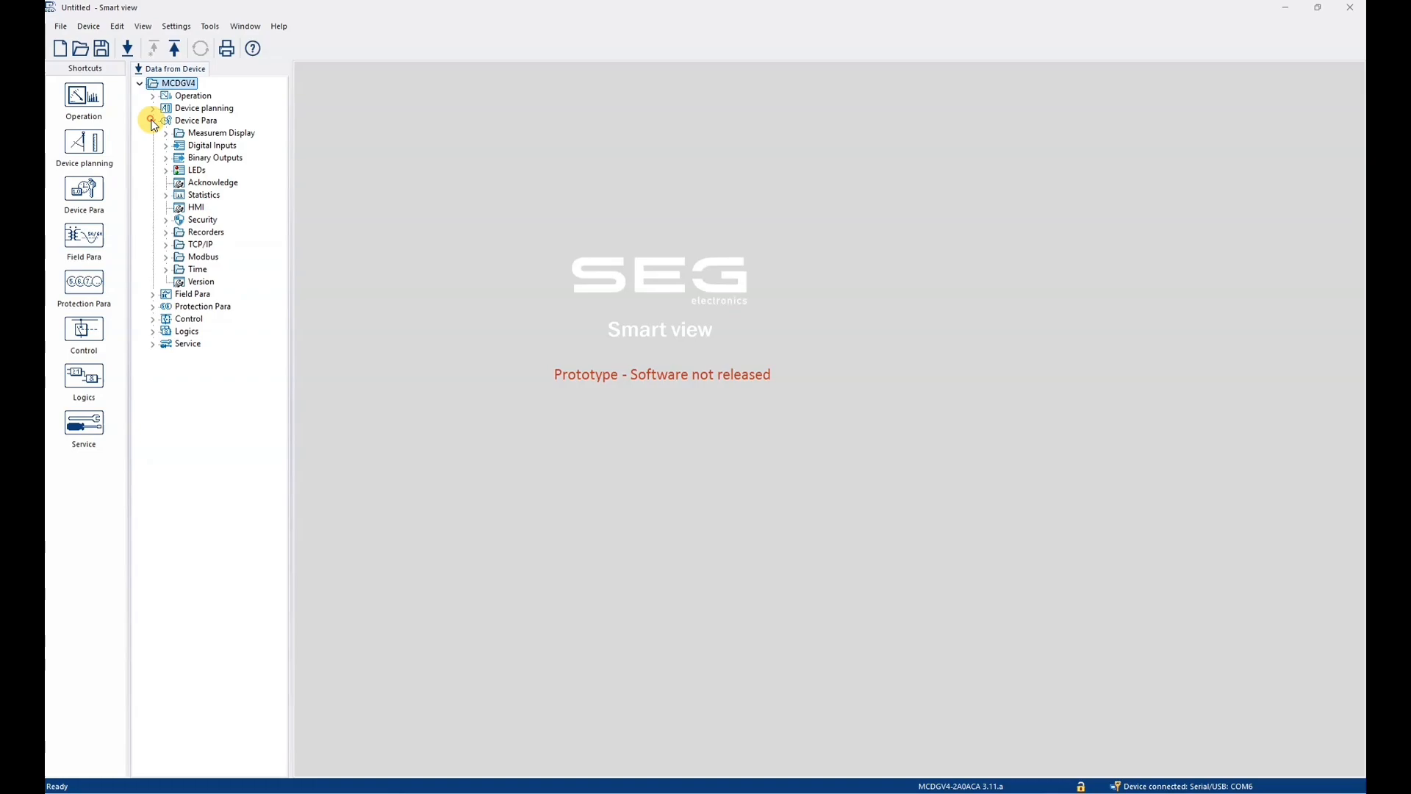
pyautogui.click(165, 257)
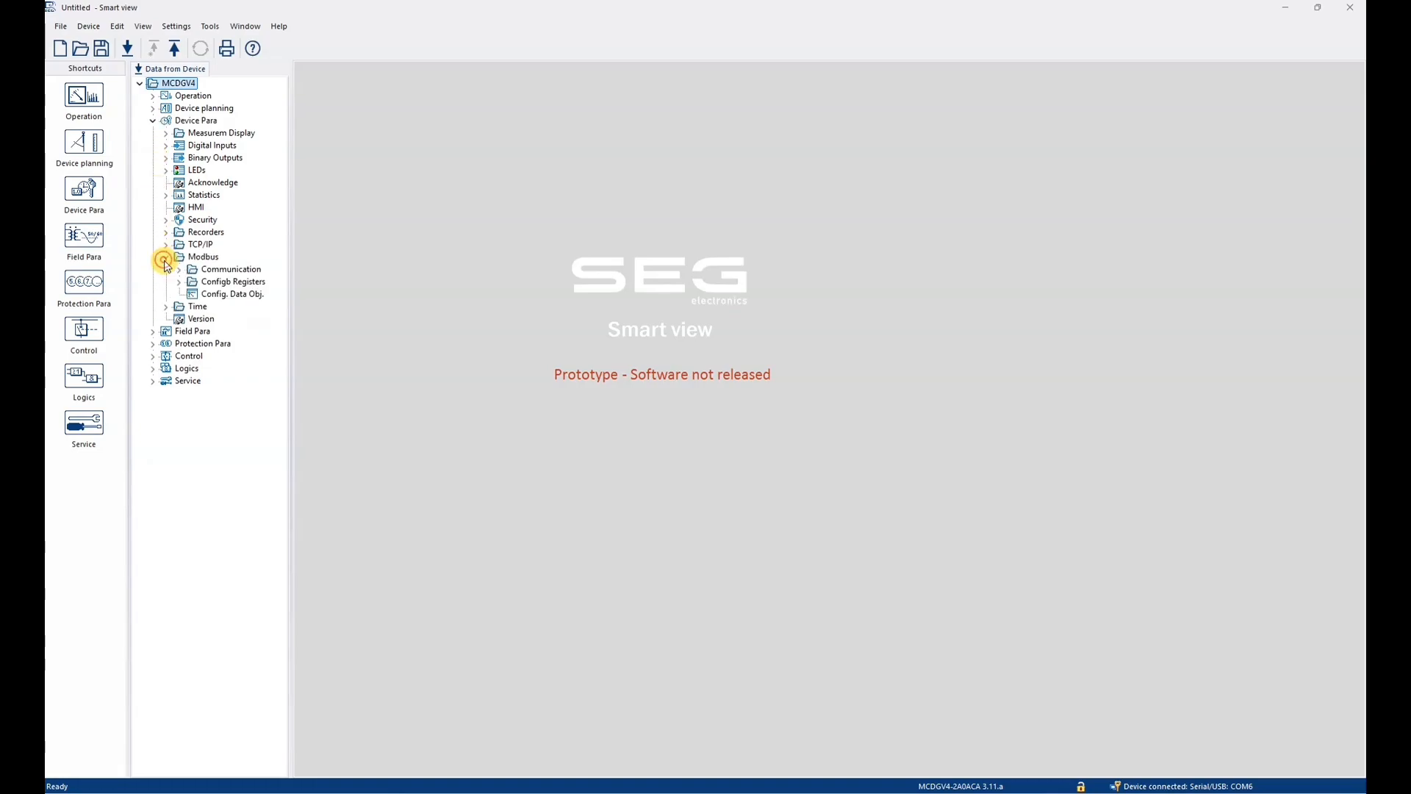
pyautogui.doubleClick(212, 294)
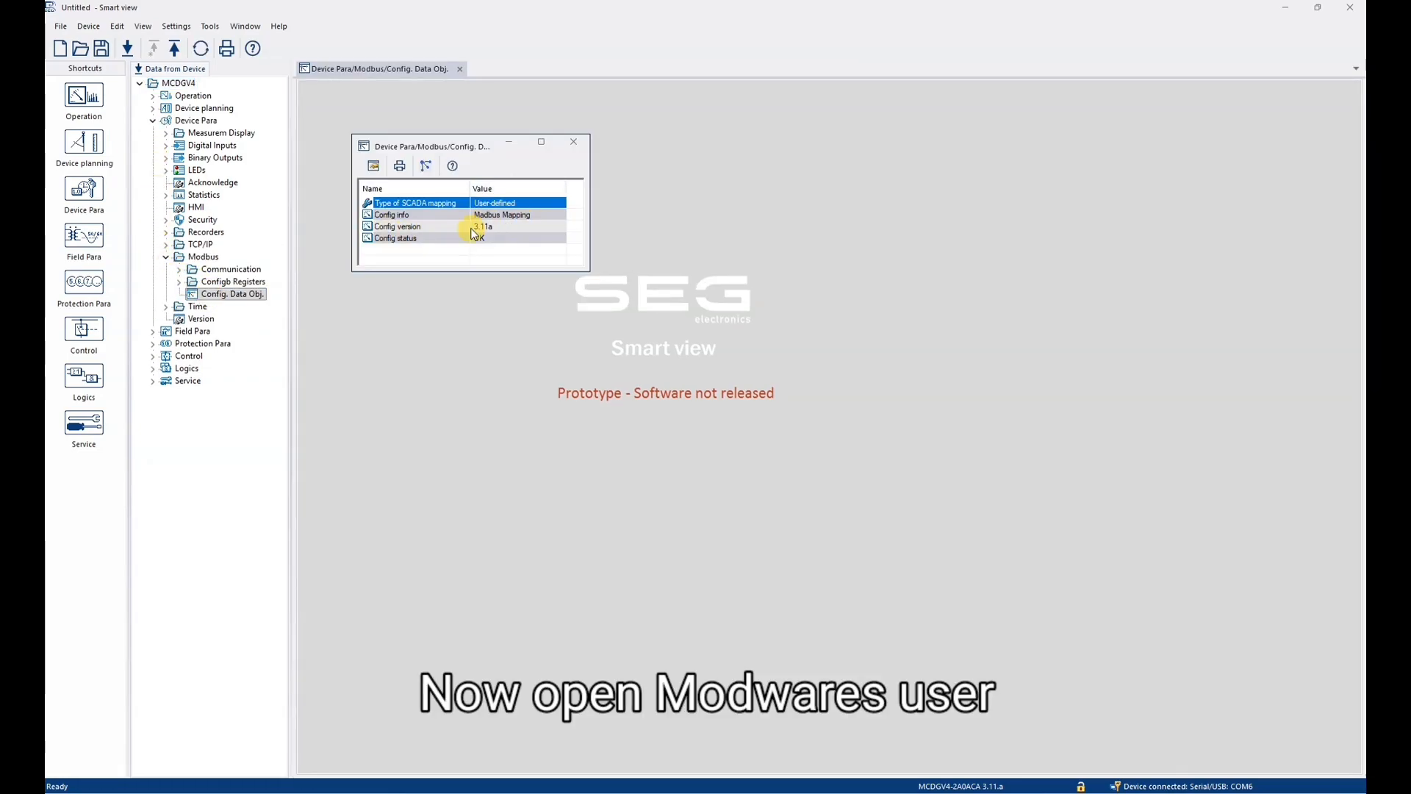
# - Open the relay's TCP/IP config to check its activation and IP address settings
pyautogui.click(165, 244)
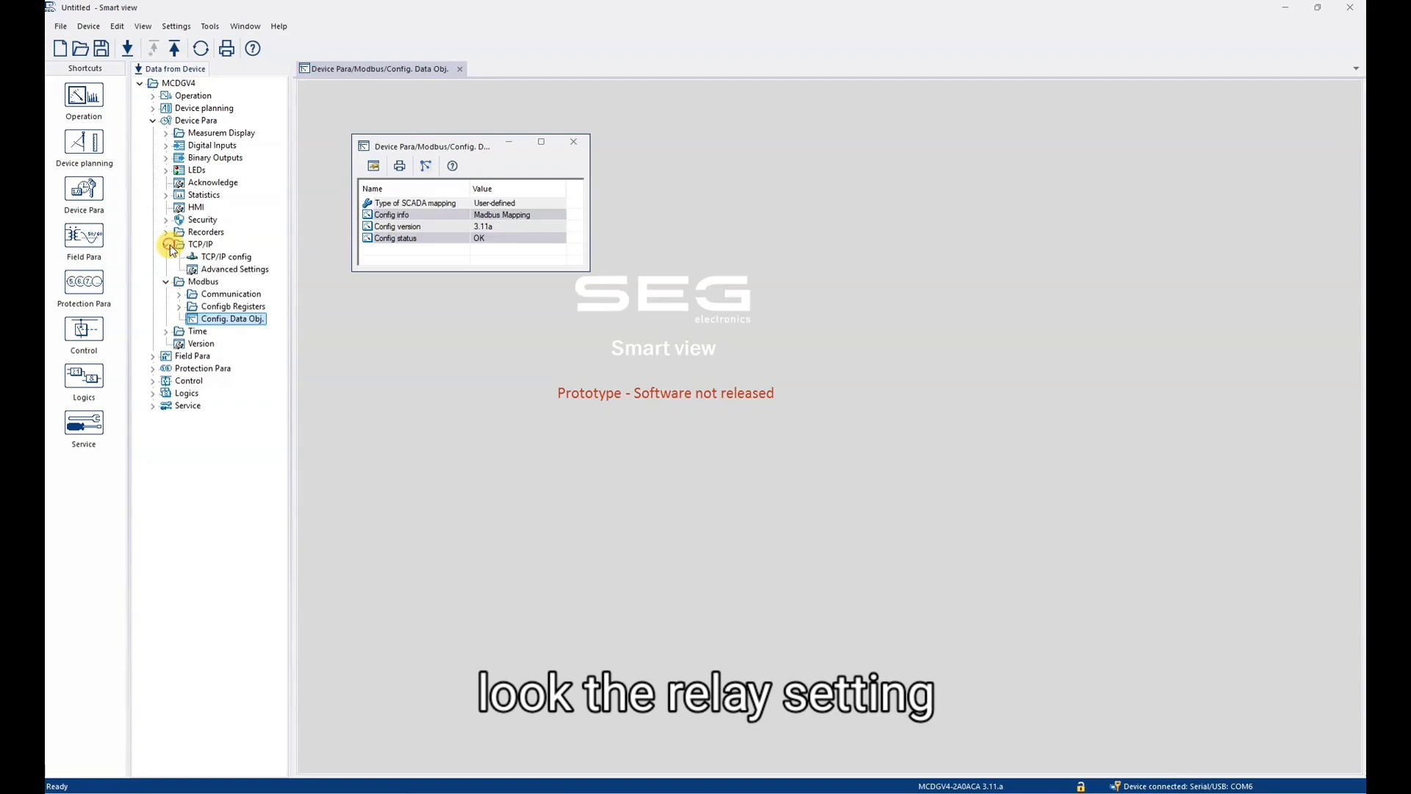
pyautogui.click(196, 260)
pyautogui.doubleClick(196, 261)
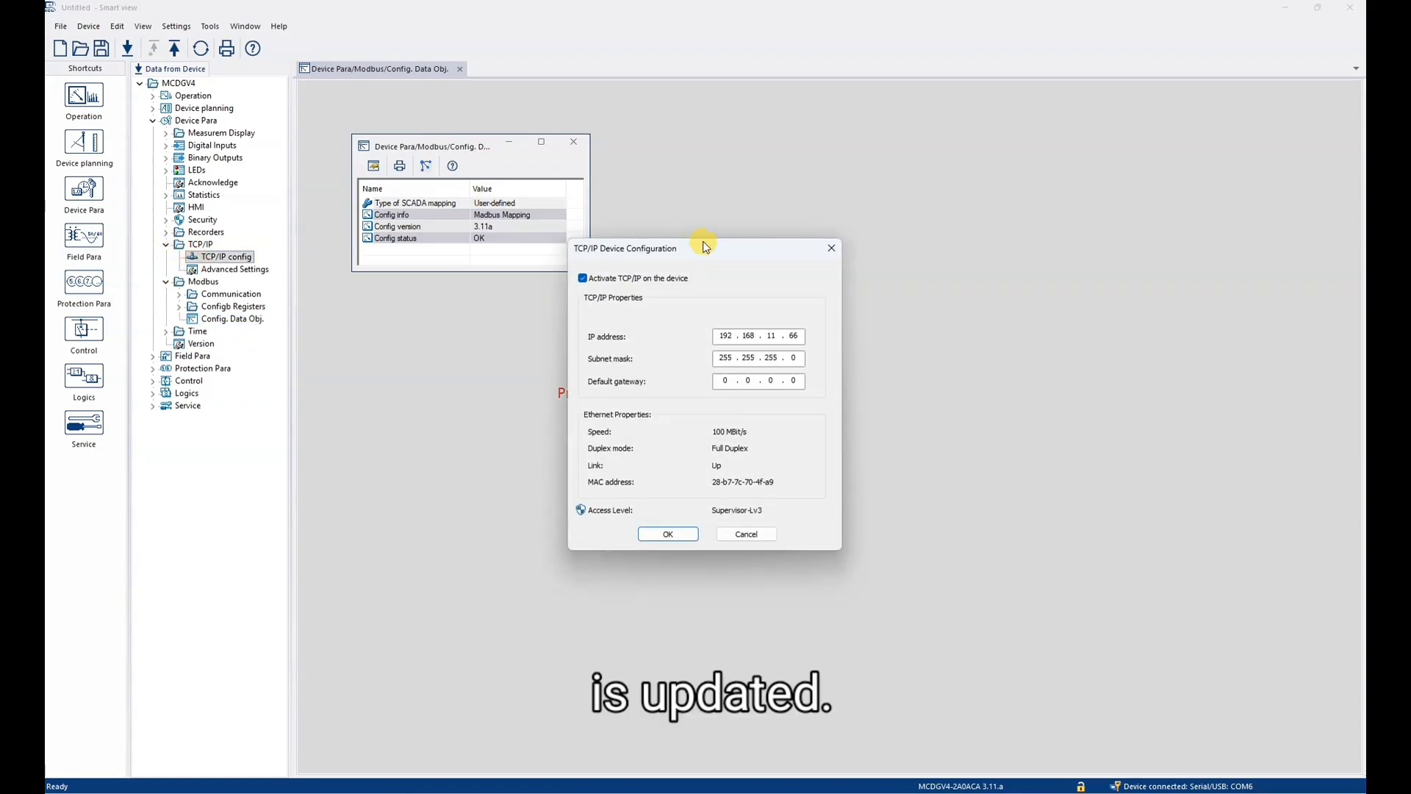
# - Open the Windows Network Connections window by running ncpa.cpl
pyautogui.click(664, 785)
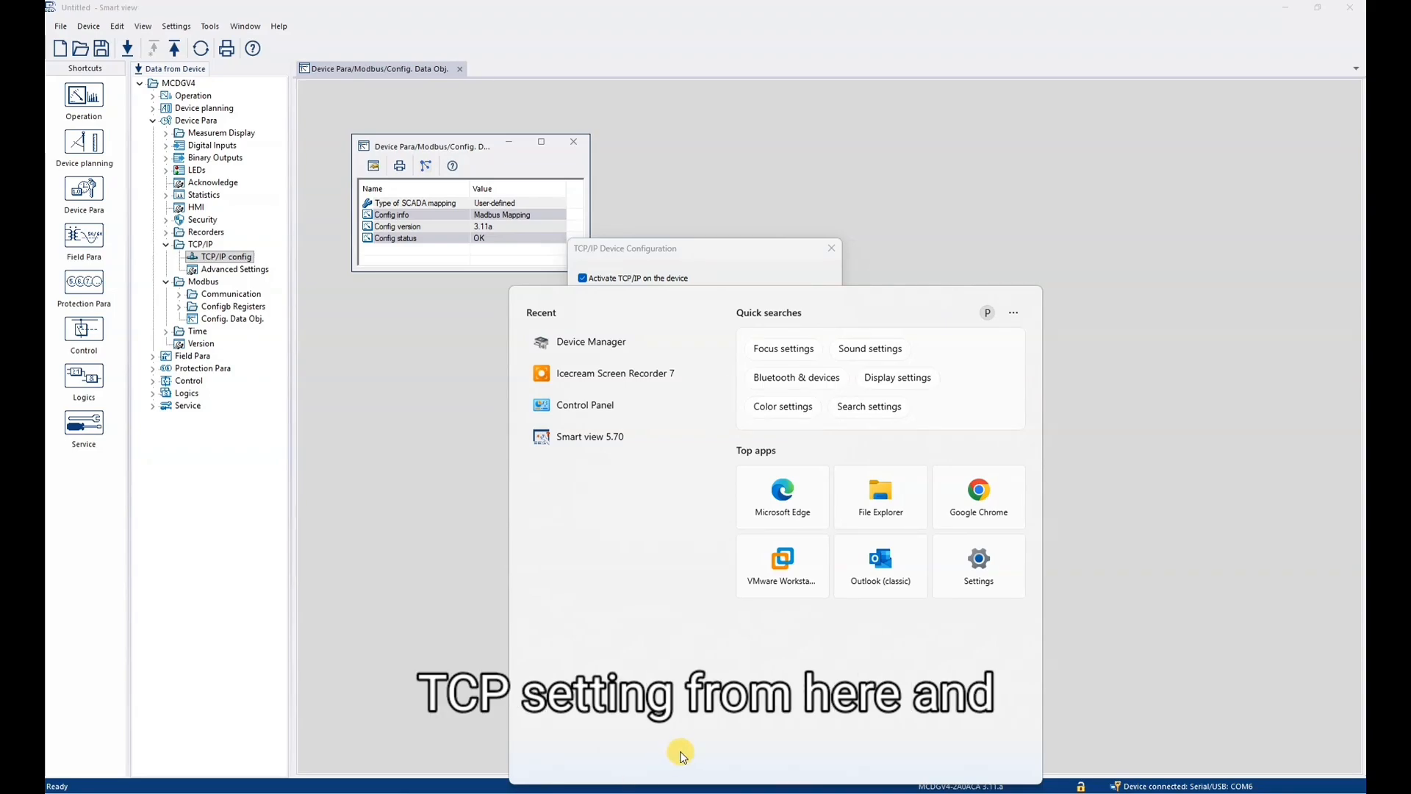
pyautogui.press('super+r')
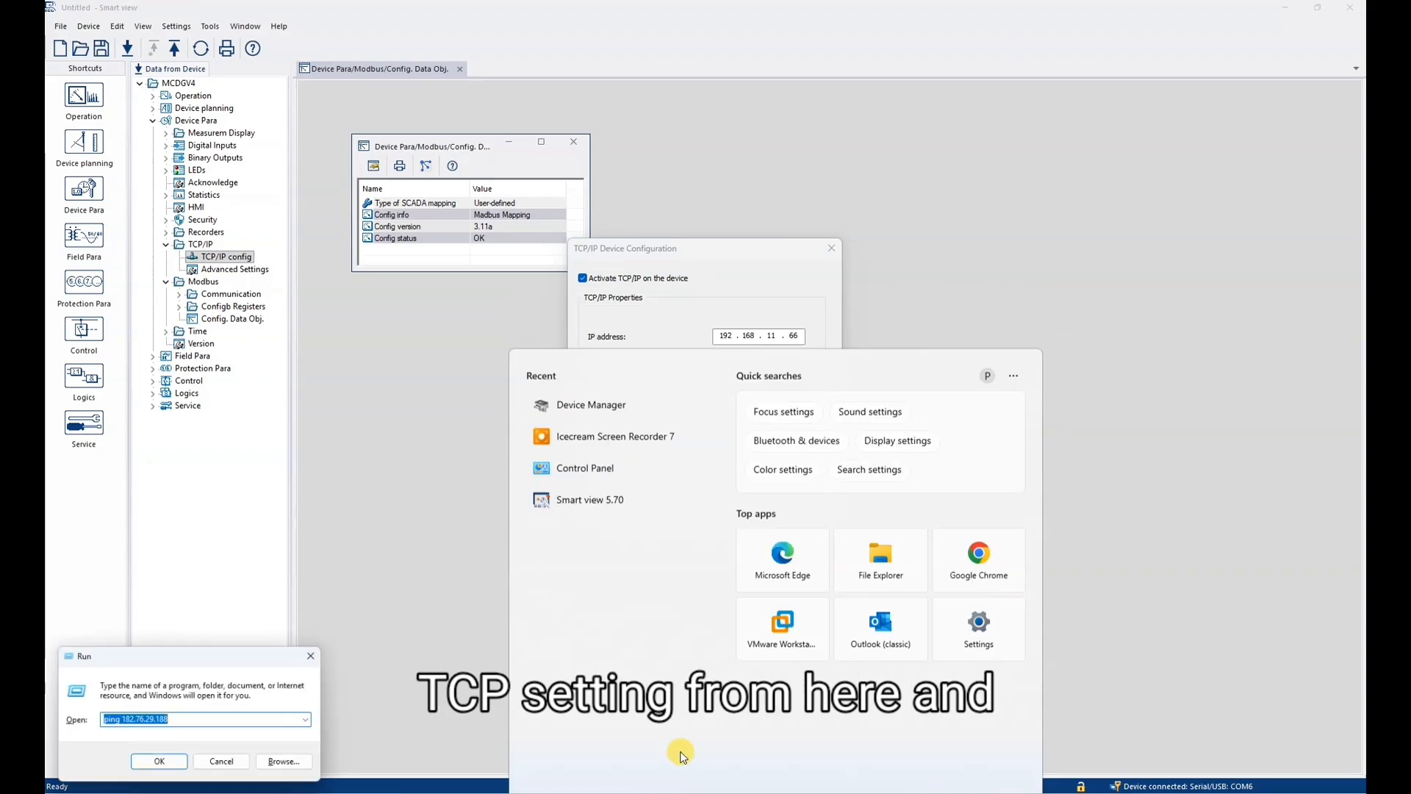
pyautogui.write('ncp')
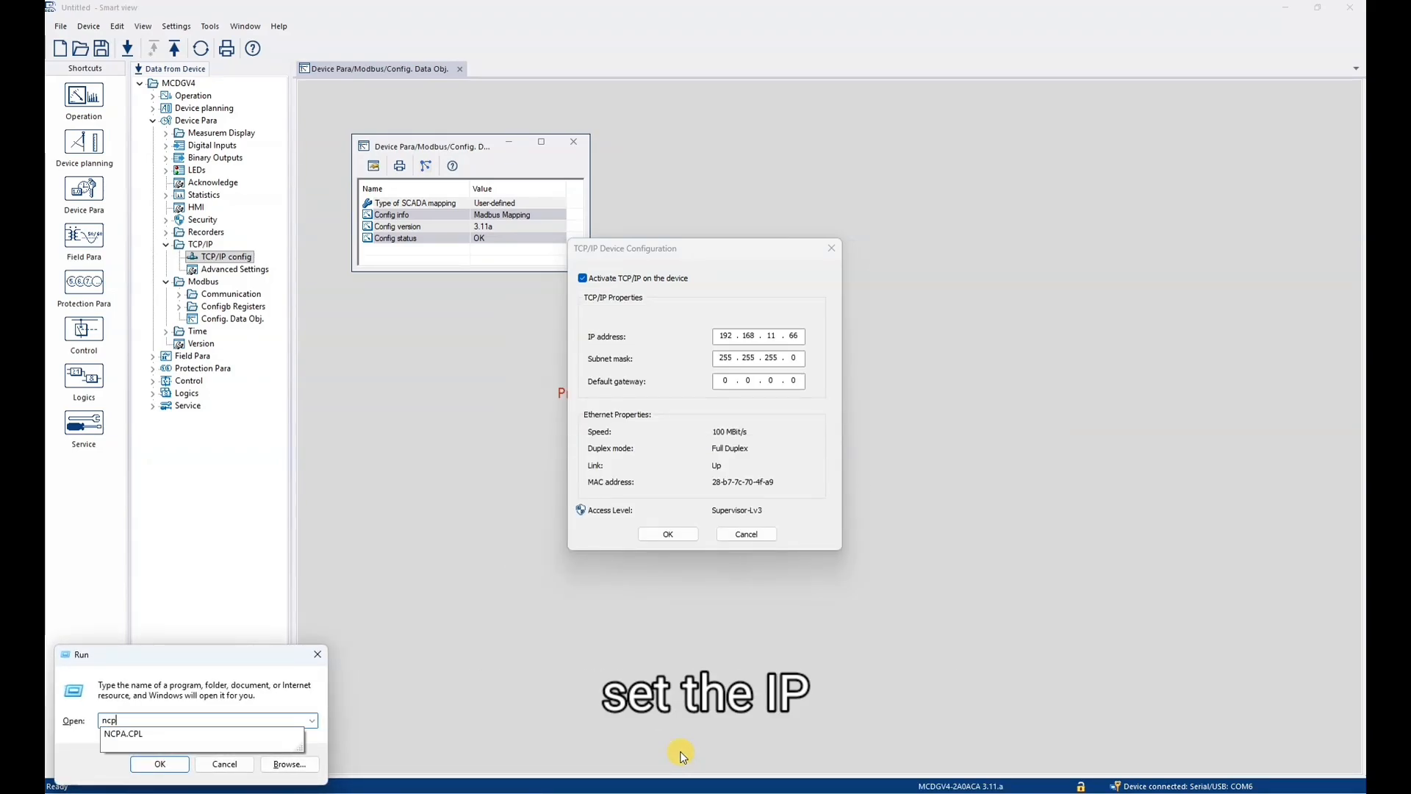
pyautogui.write('a.cpl')
pyautogui.press('Return')
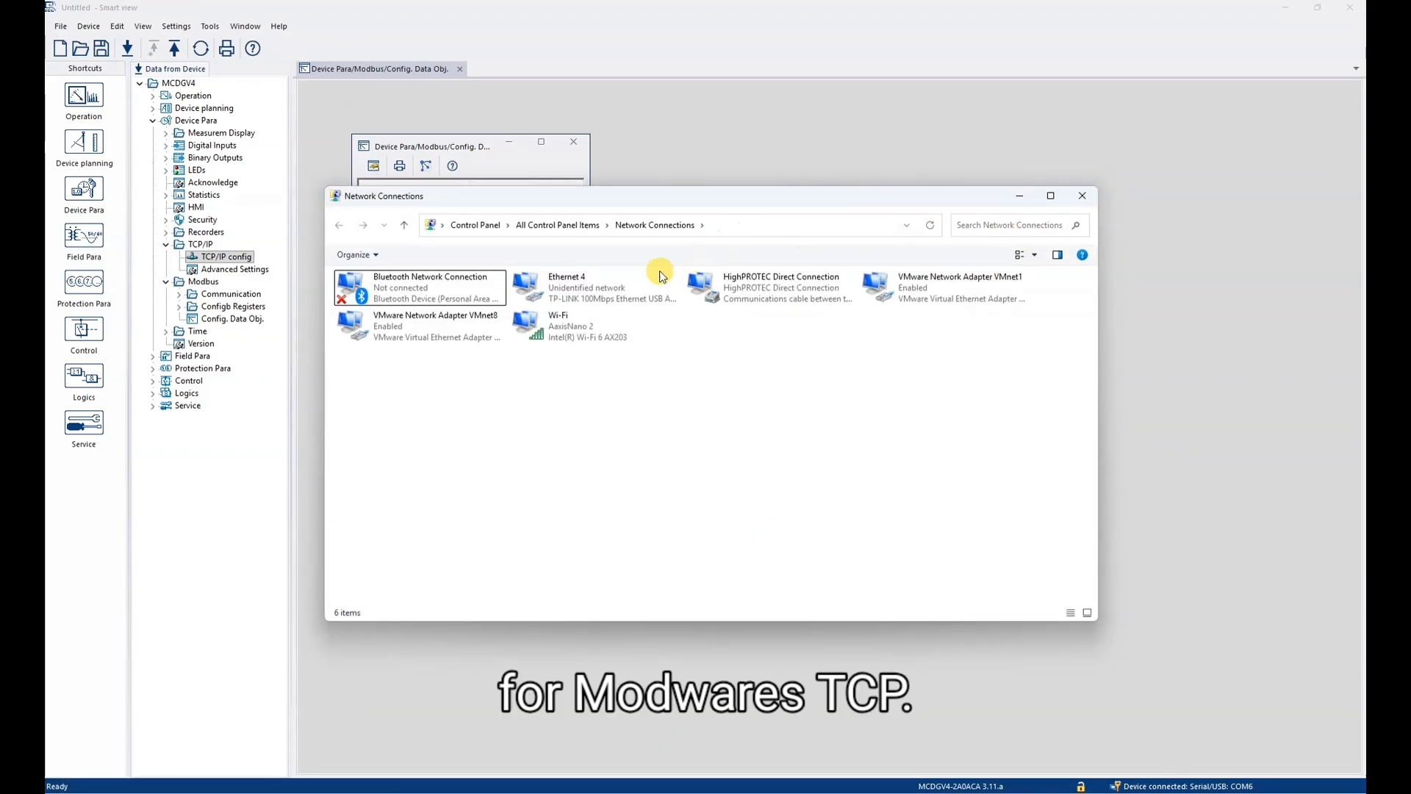
# - Set the Ethernet 4 adapter's IPv4 address to 192.168.11.100, and close its dialogs and Network Connections
pyautogui.doubleClick(594, 285)
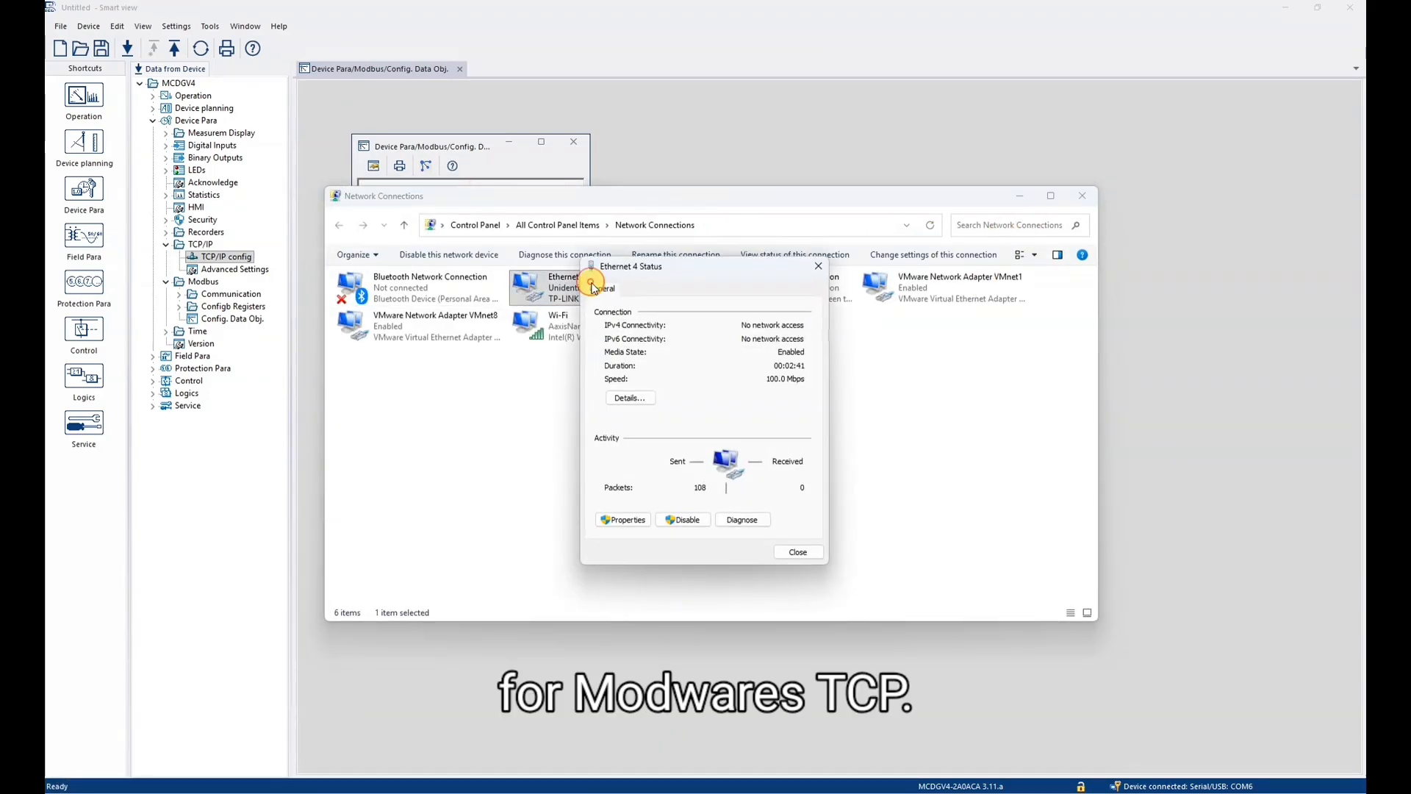
pyautogui.click(622, 520)
pyautogui.click(623, 520)
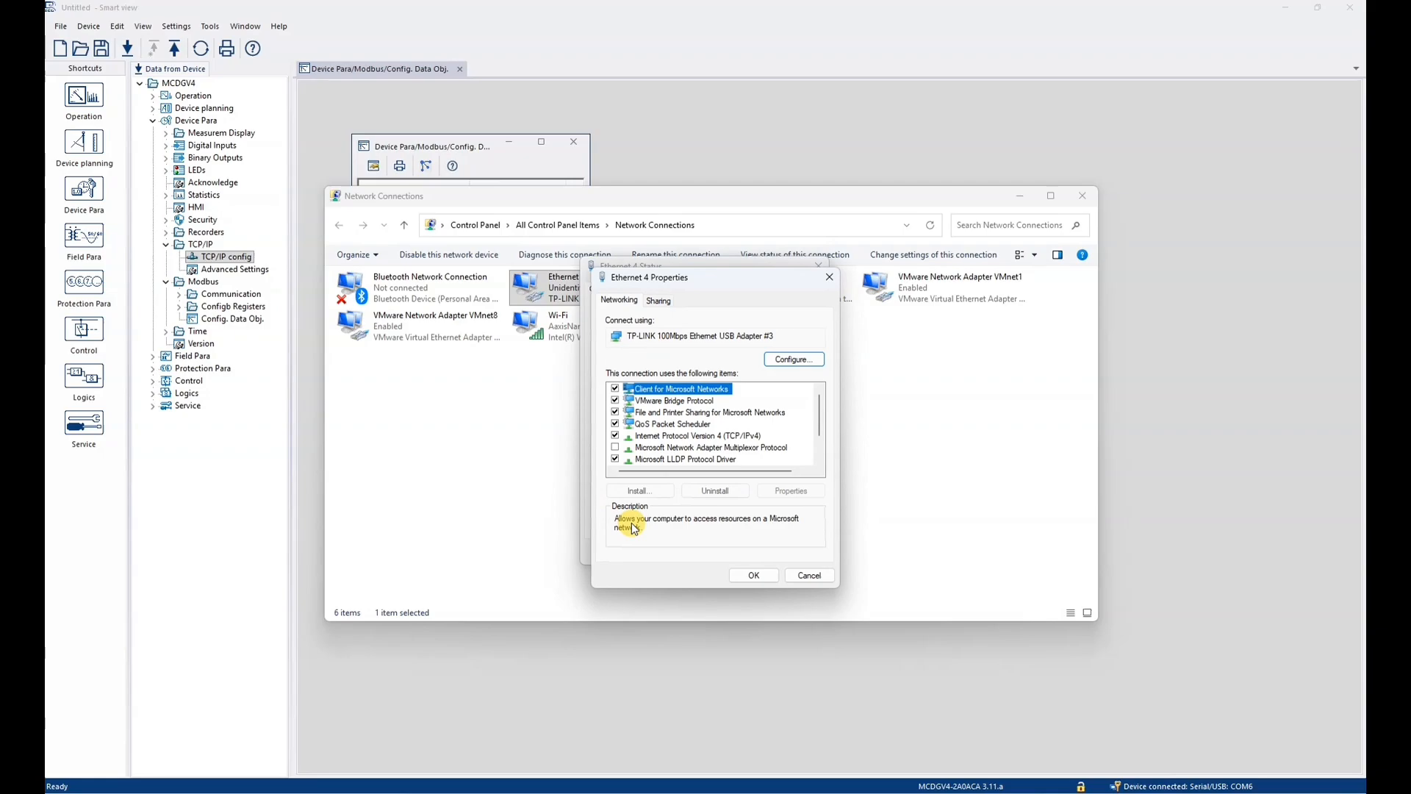
pyautogui.click(744, 438)
pyautogui.doubleClick(744, 437)
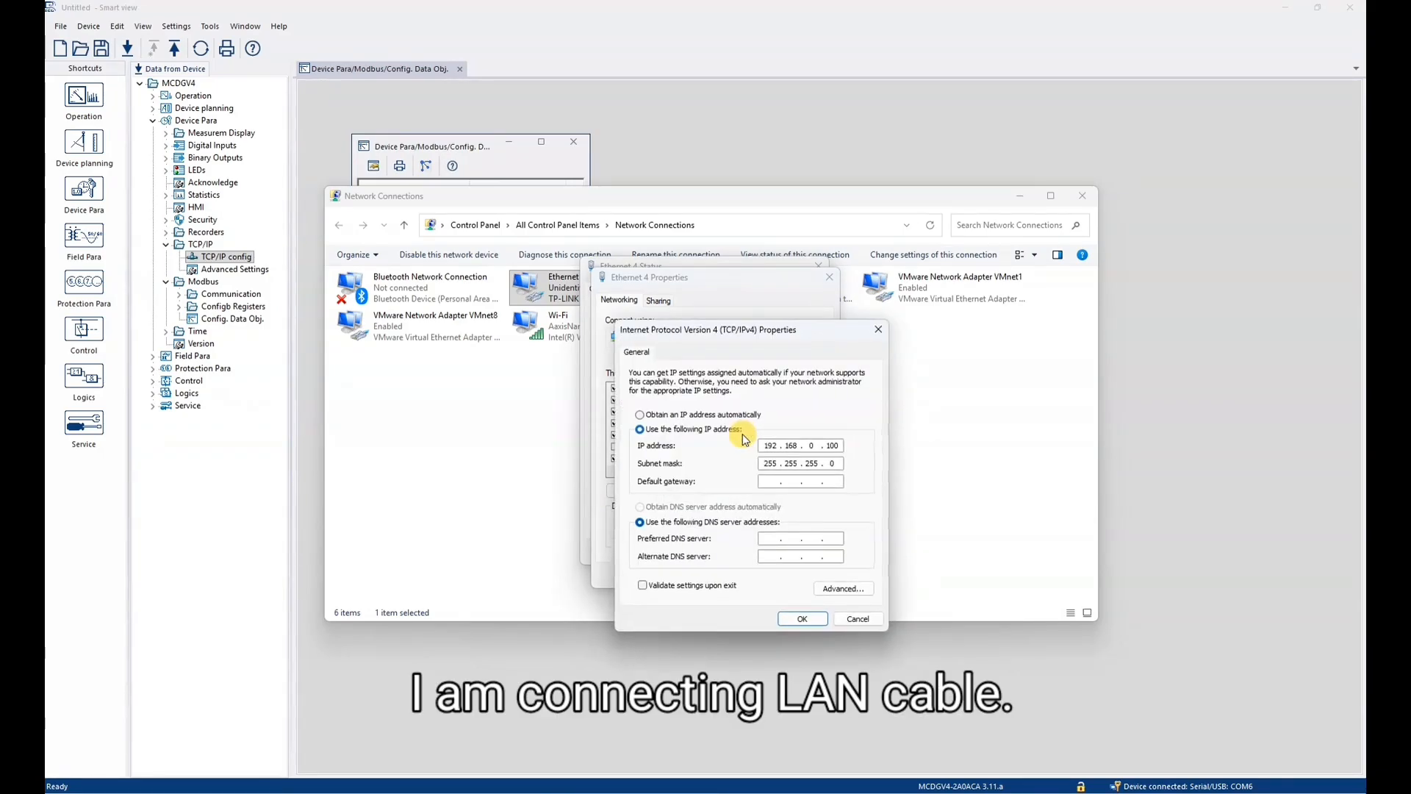
pyautogui.click(812, 444)
pyautogui.write('11')
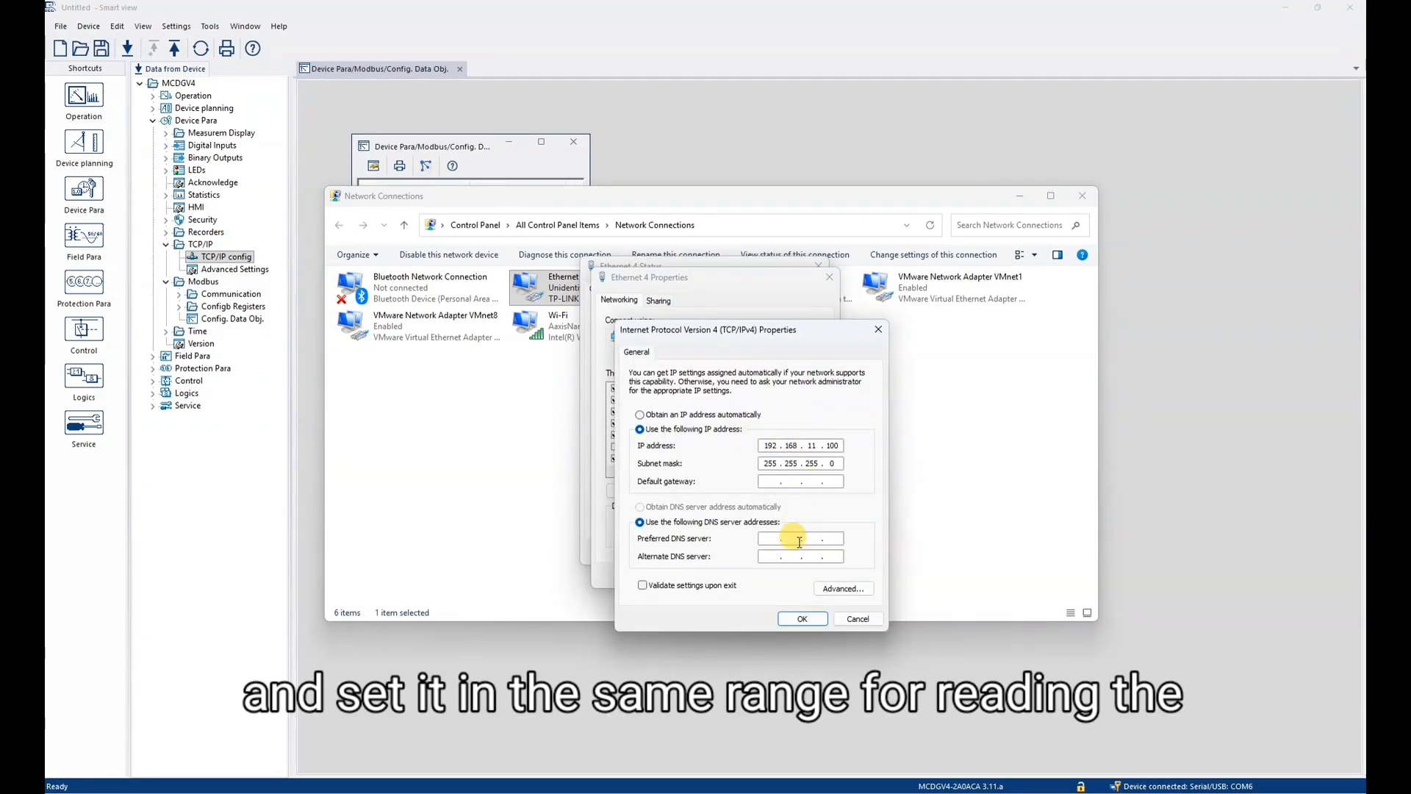
pyautogui.click(800, 618)
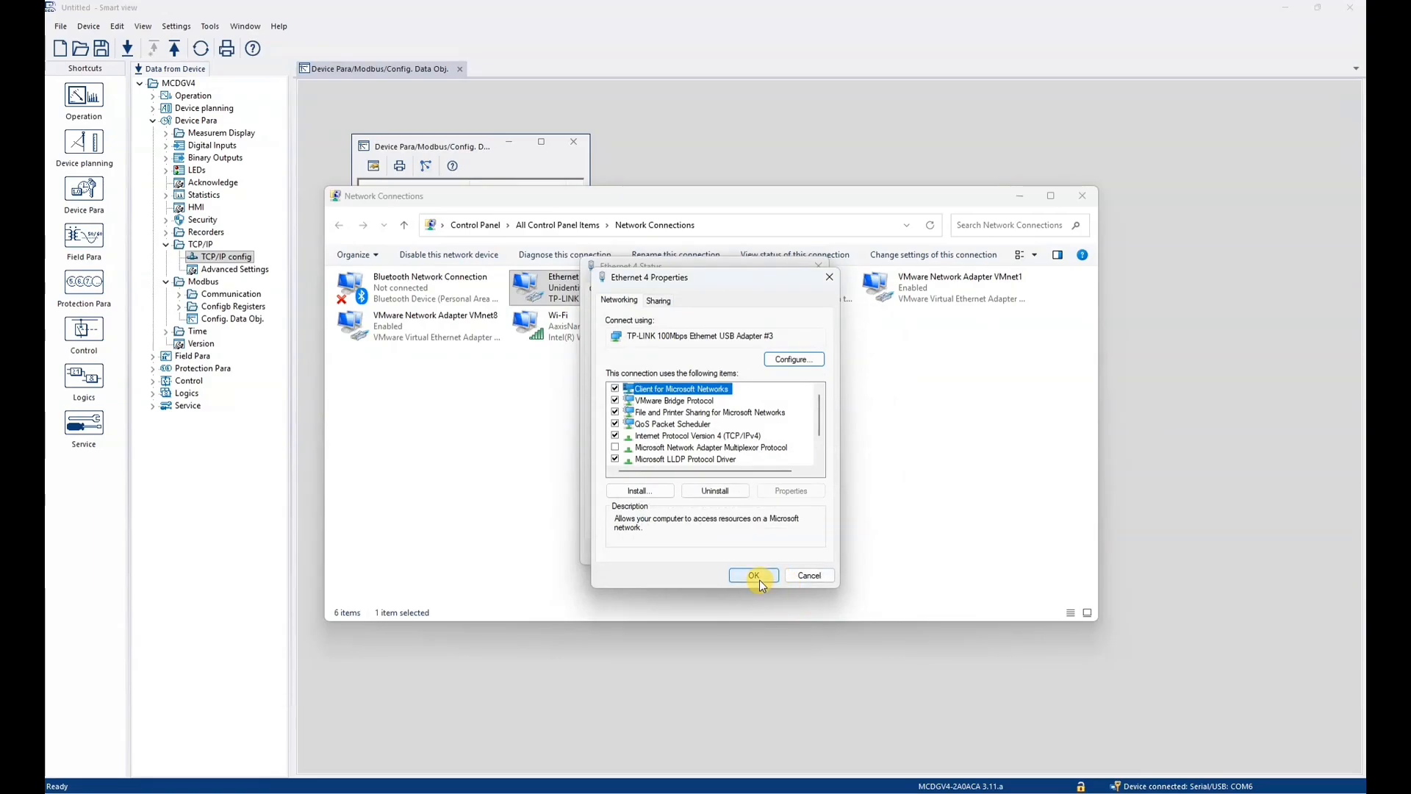
pyautogui.click(758, 576)
pyautogui.click(806, 552)
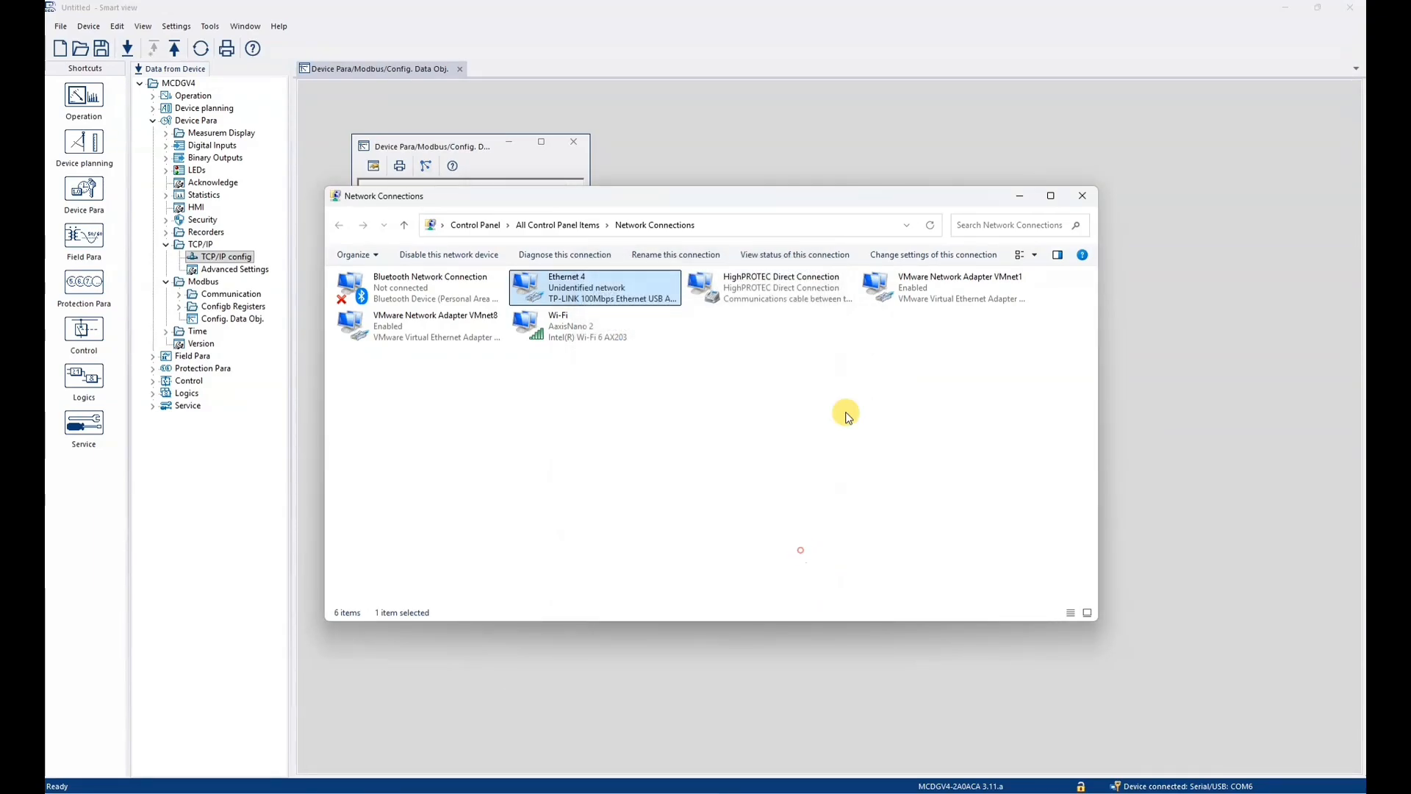
pyautogui.click(1083, 194)
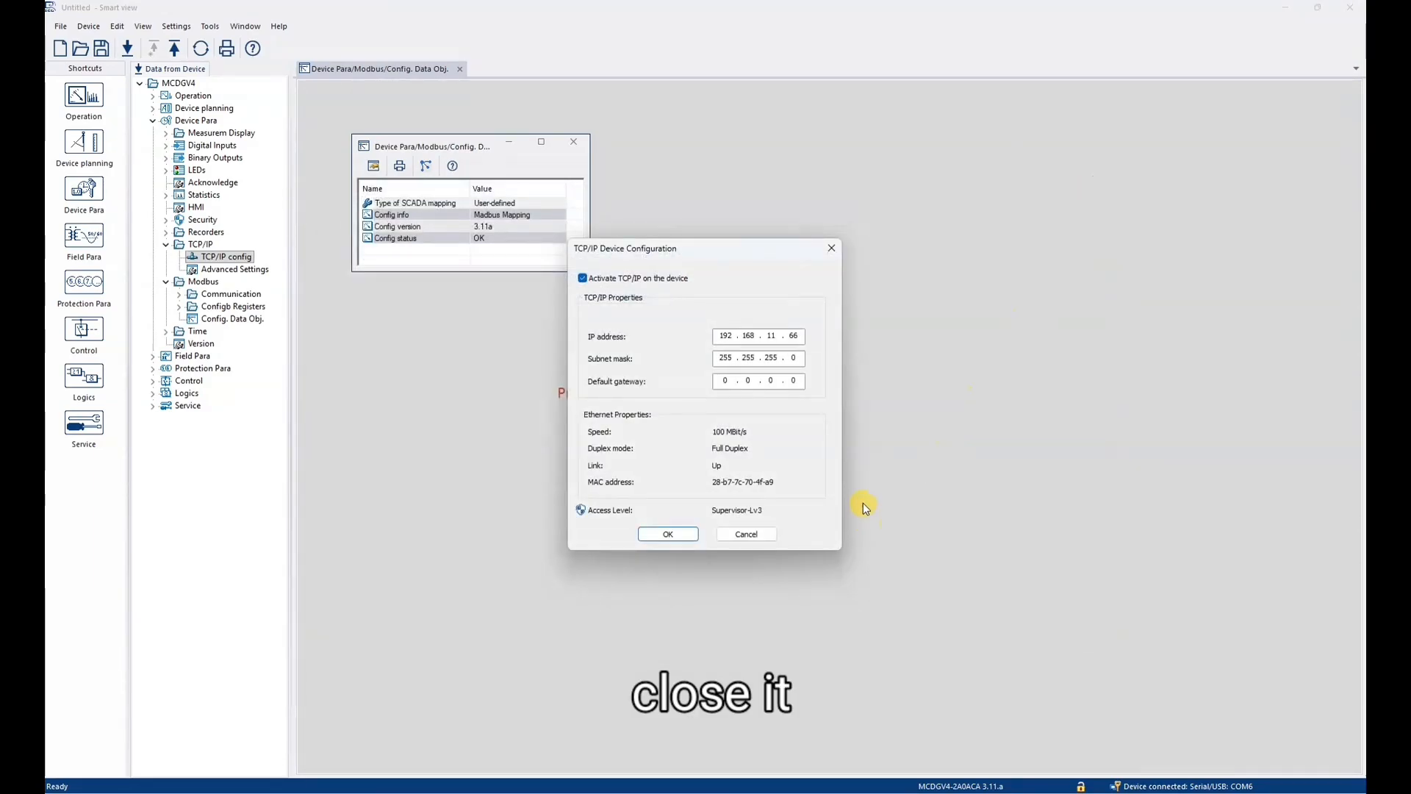
# - Close the relay's TCP/IP configuration without changes, and open Modbus Poll with the Pictures folder window minimized
pyautogui.click(744, 534)
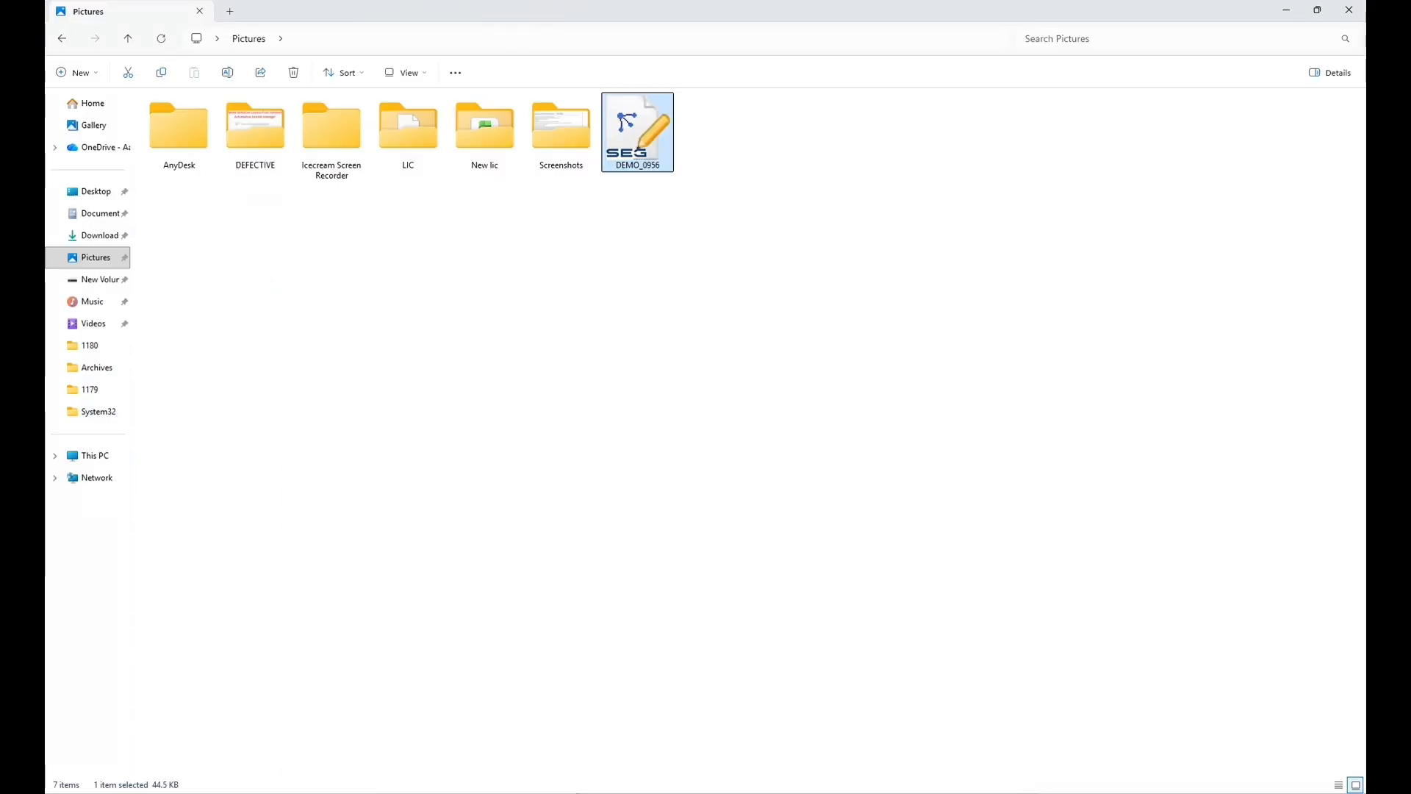
pyautogui.press('super')
pyautogui.write('mod')
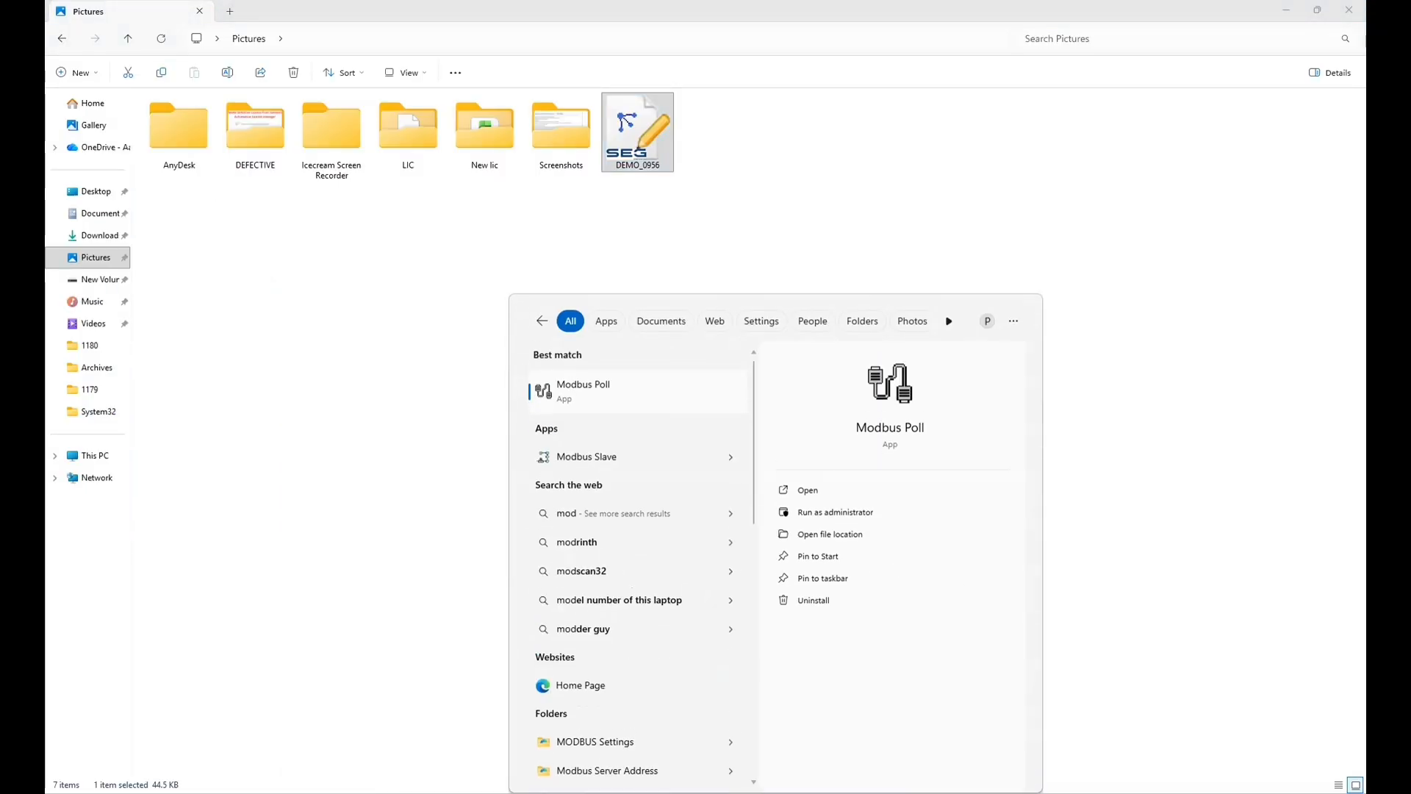
pyautogui.press('Return')
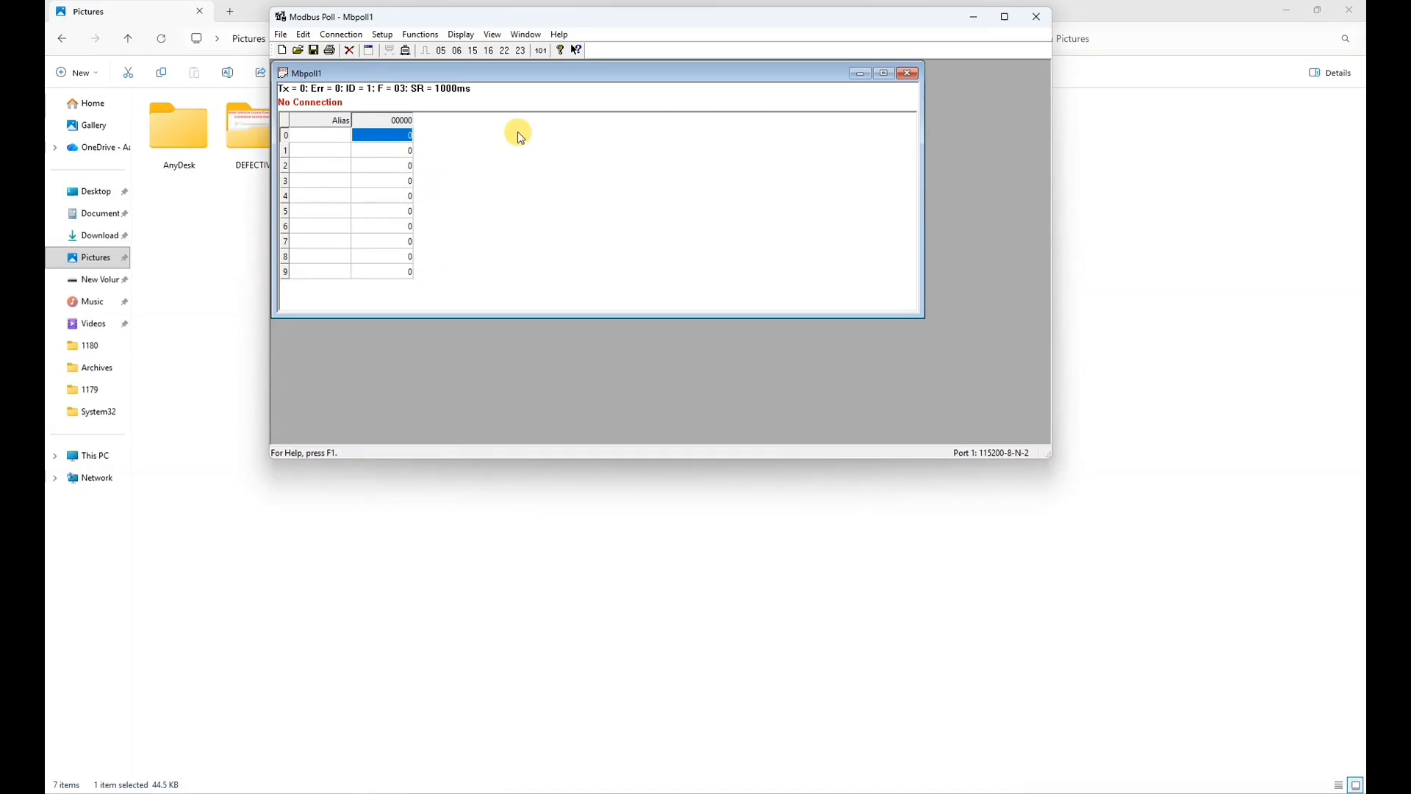
pyautogui.click(1287, 9)
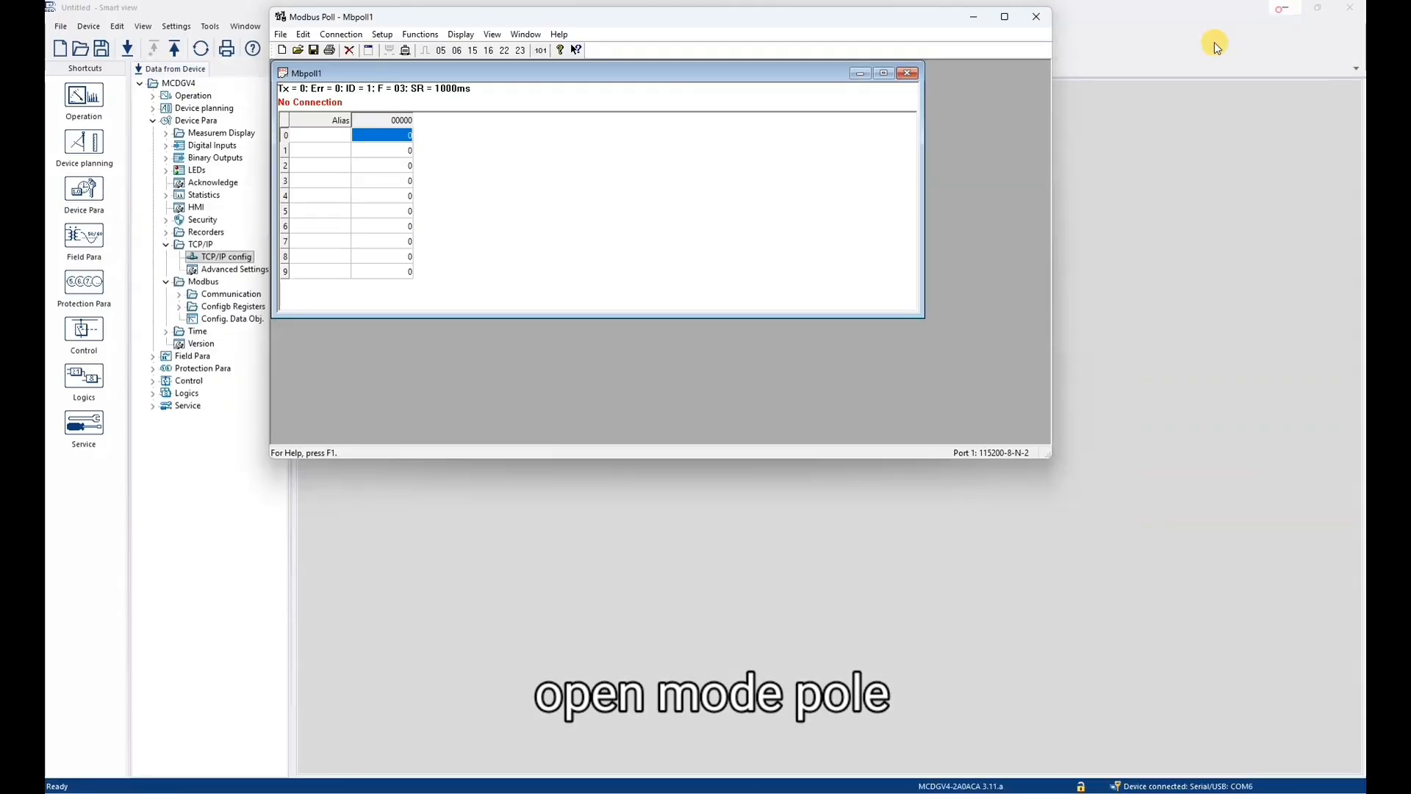
# - Connect to the relay over Modbus TCP/IP at 192.168.11.66, and maximize the Mbpoll1 window
pyautogui.click(341, 34)
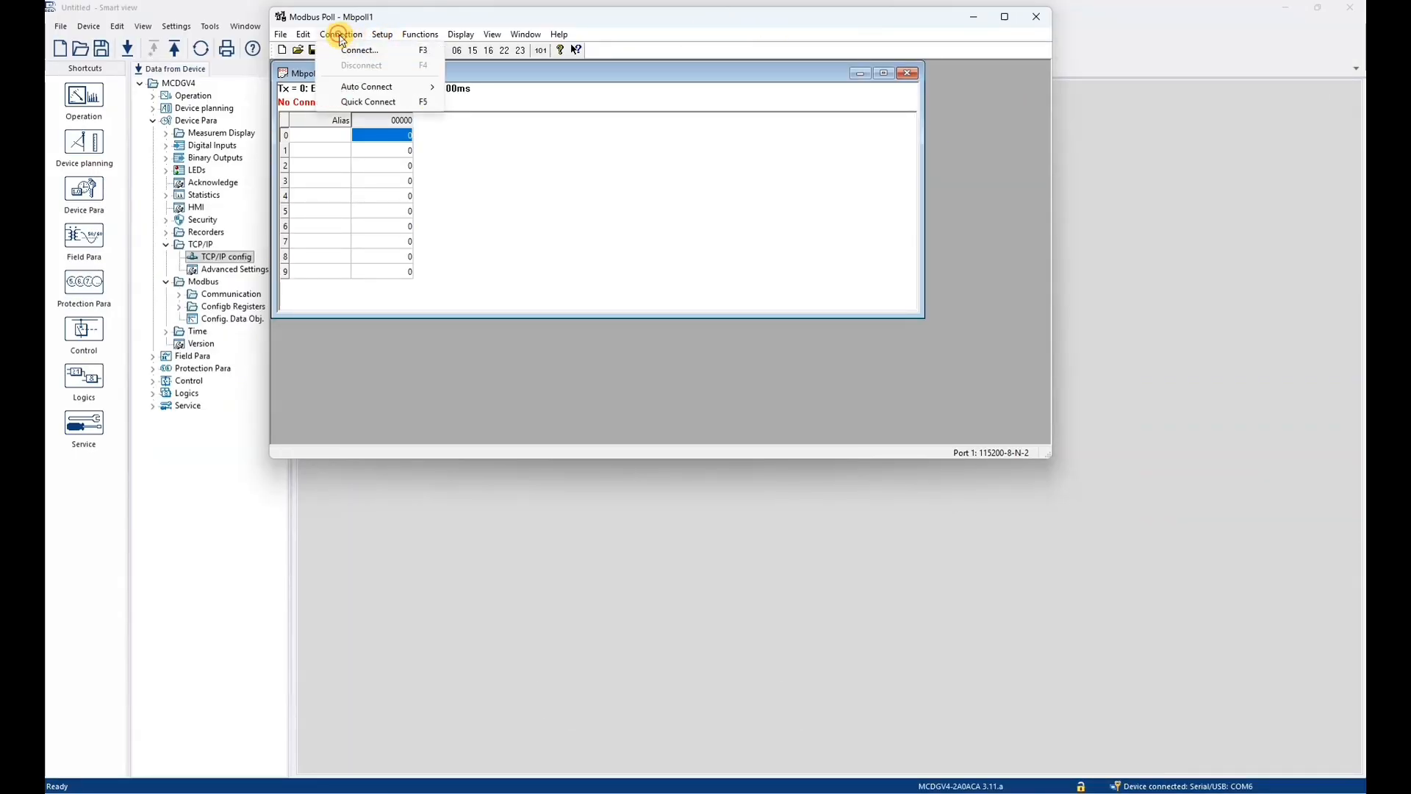
pyautogui.click(369, 49)
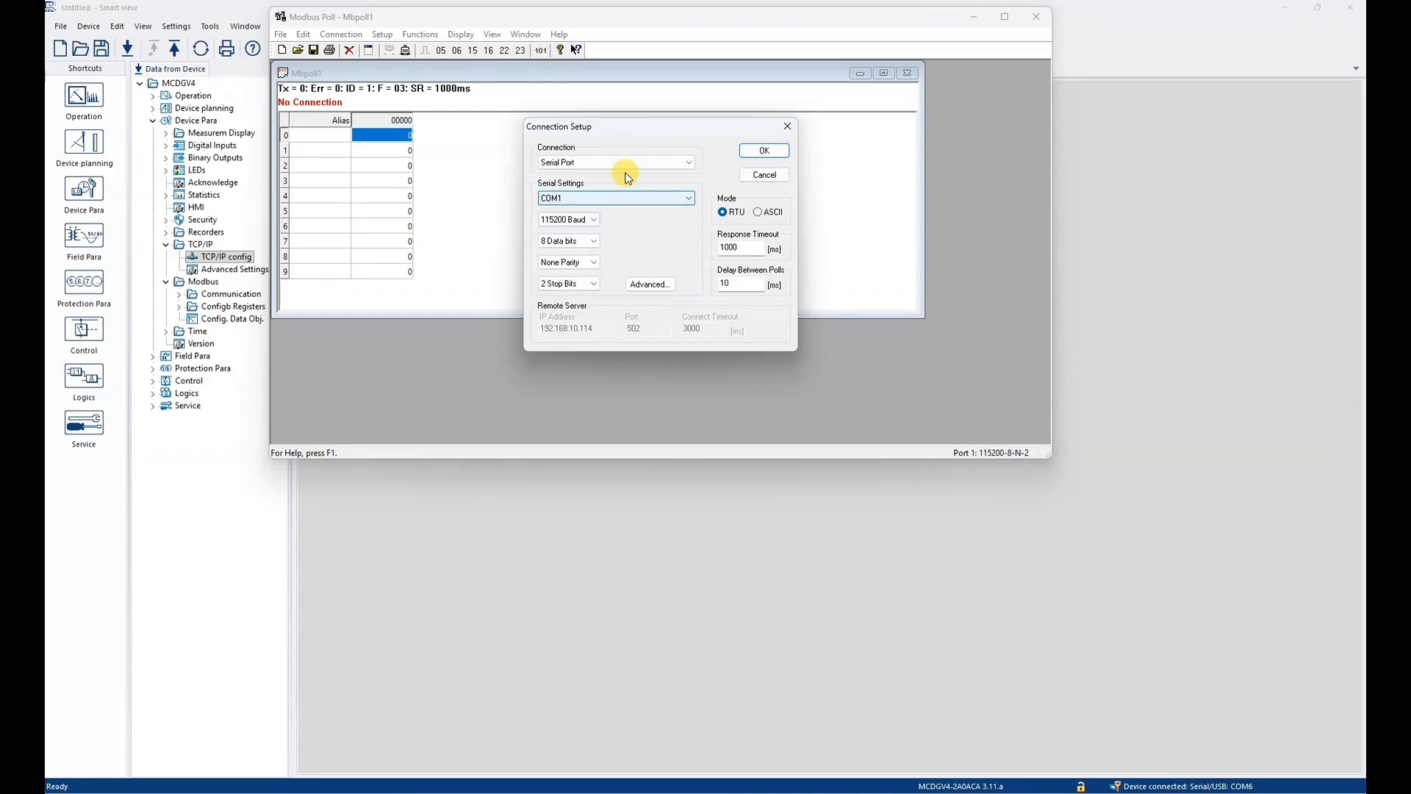
pyautogui.click(674, 168)
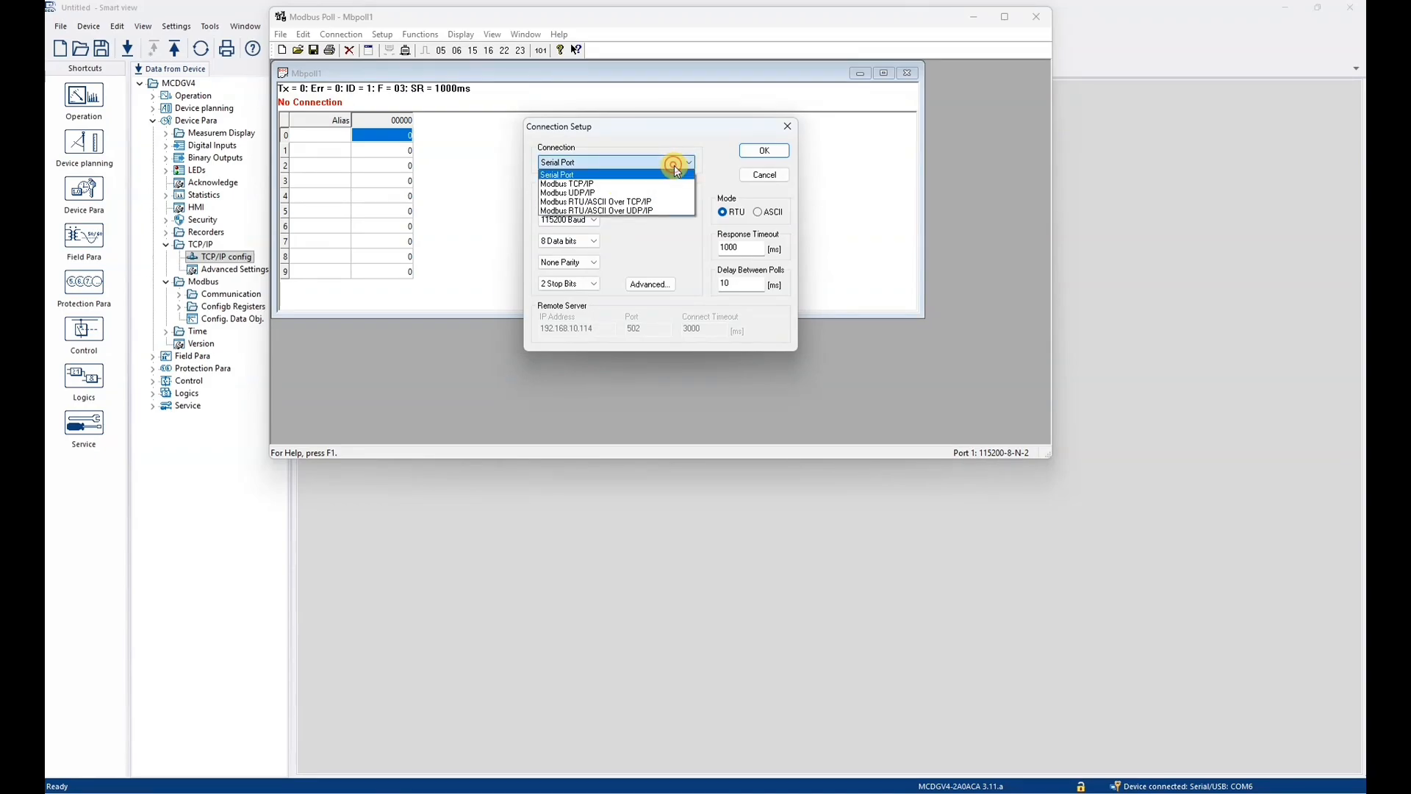
pyautogui.click(641, 185)
pyautogui.click(597, 328)
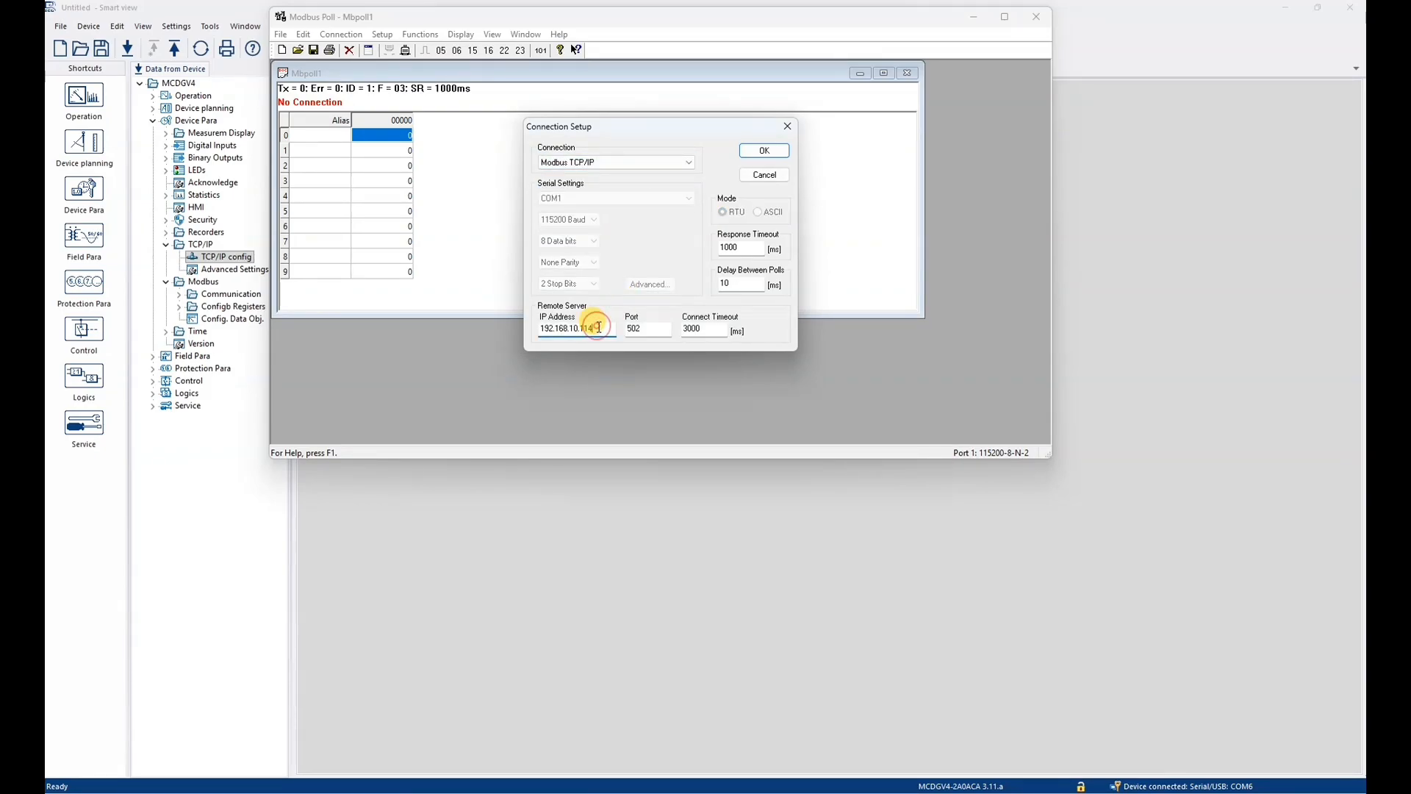
pyautogui.press('BackSpace')
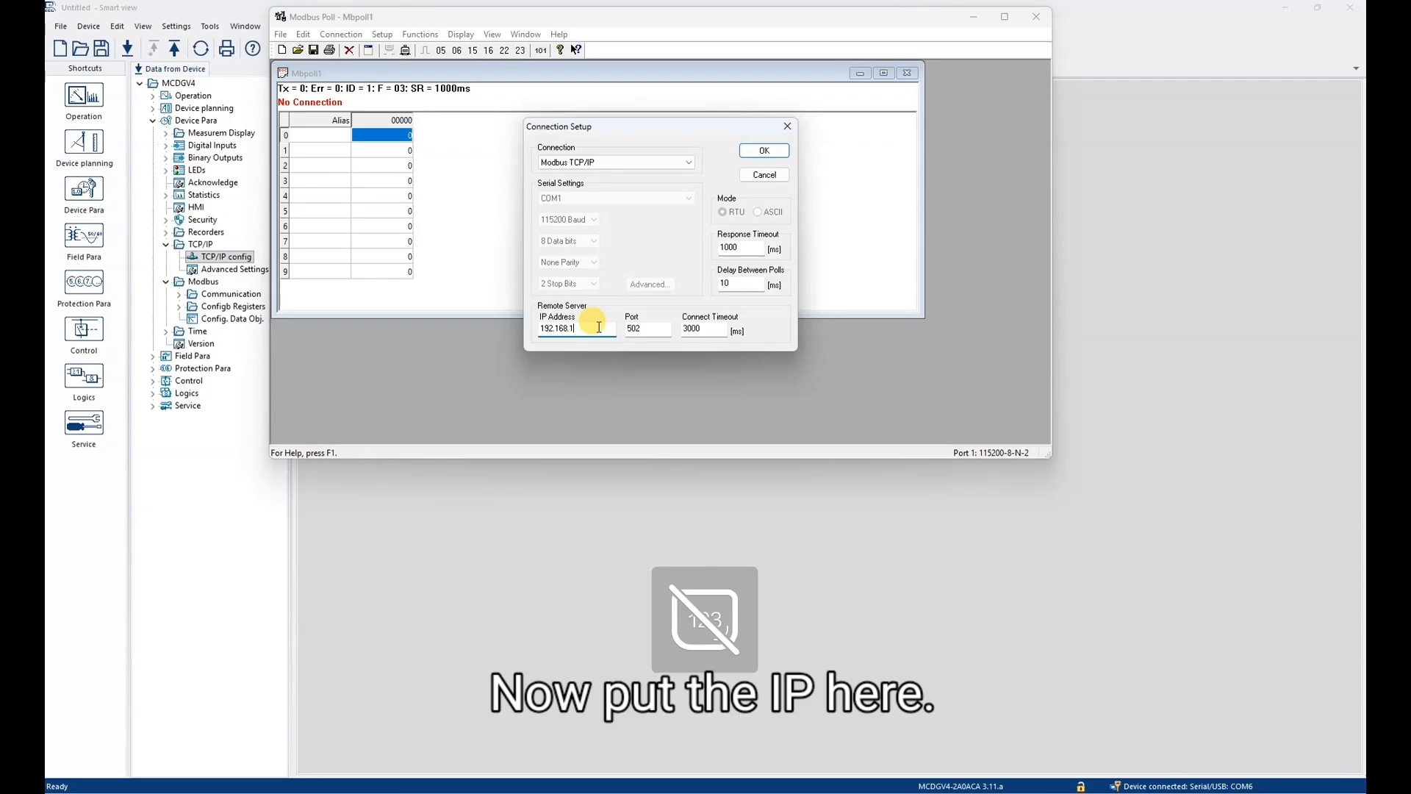
pyautogui.write('1')
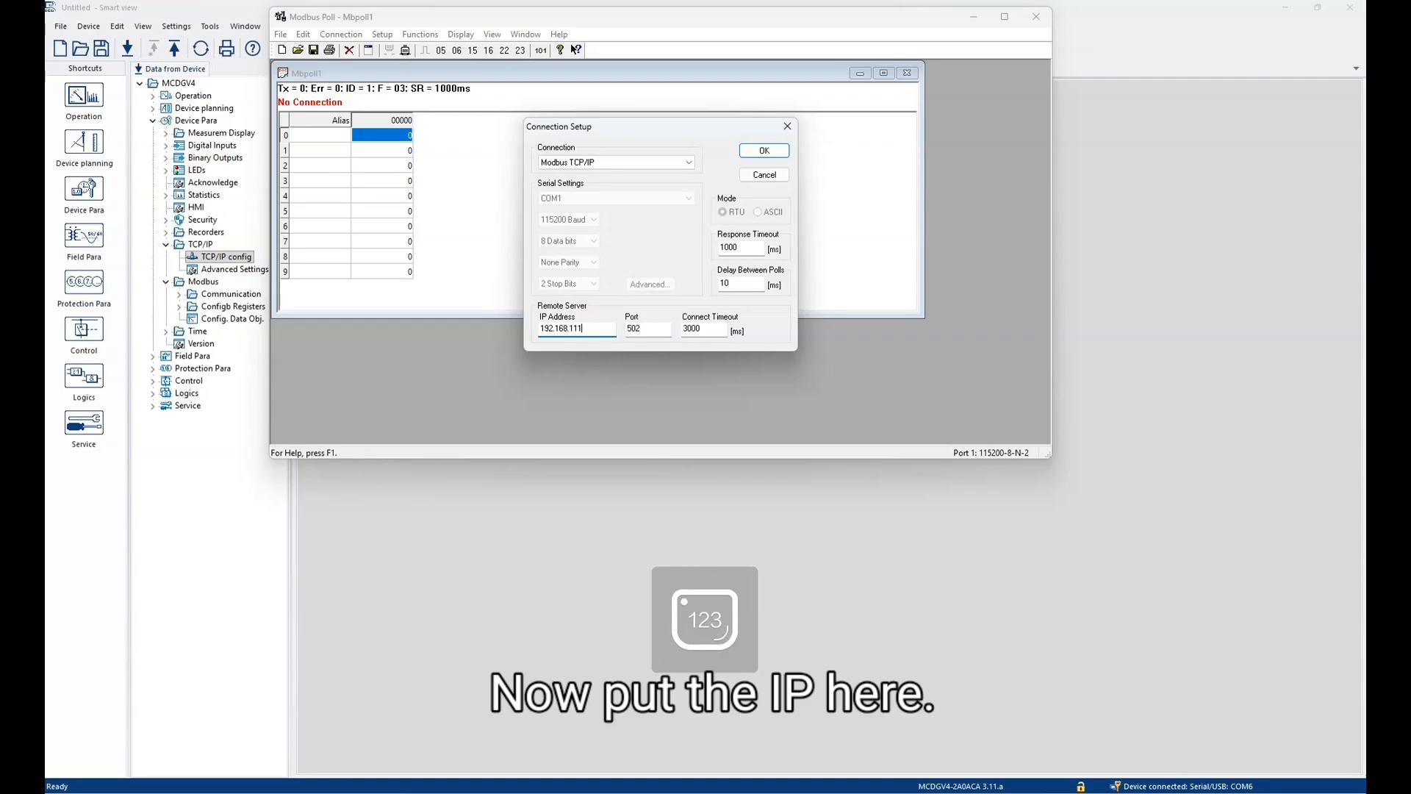
pyautogui.write('.66')
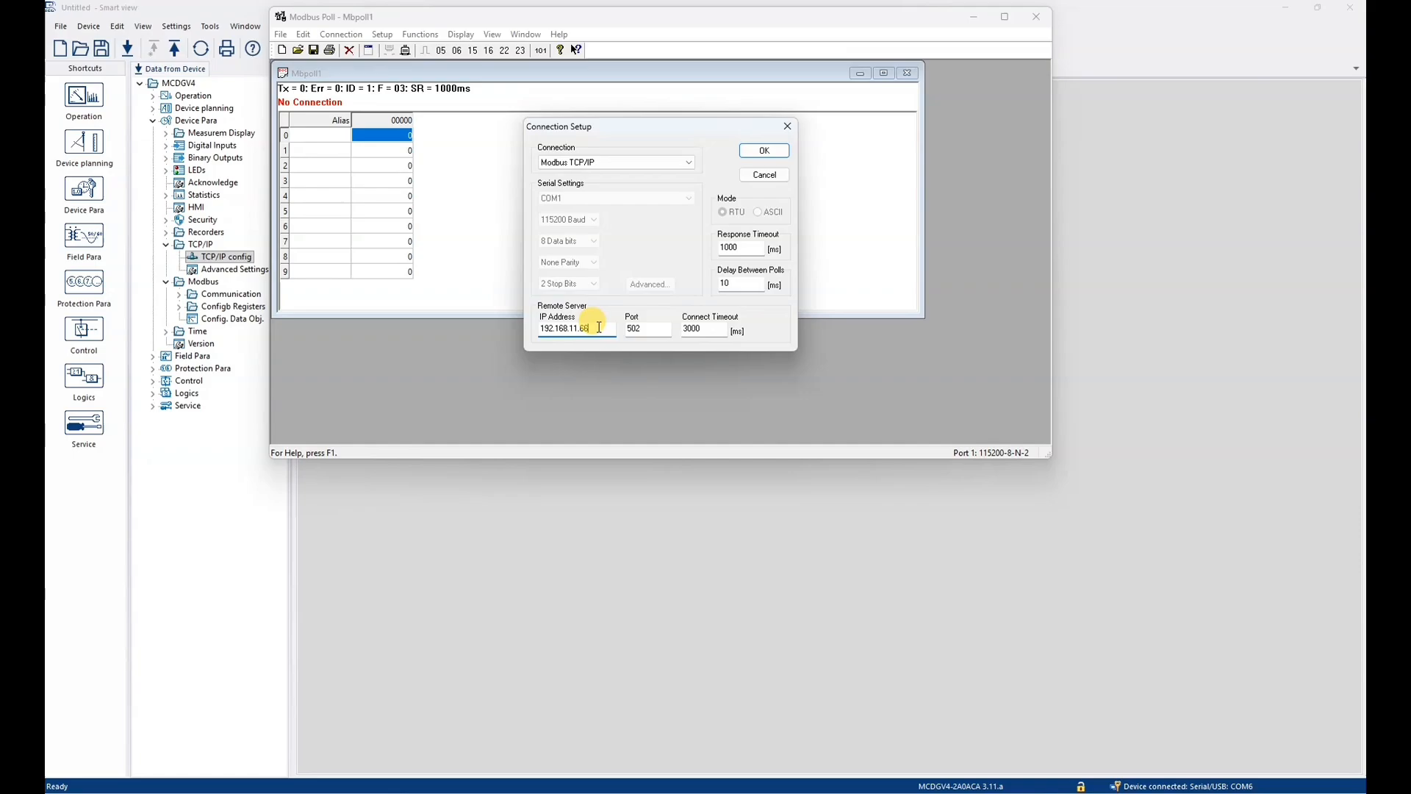
pyautogui.press('Return')
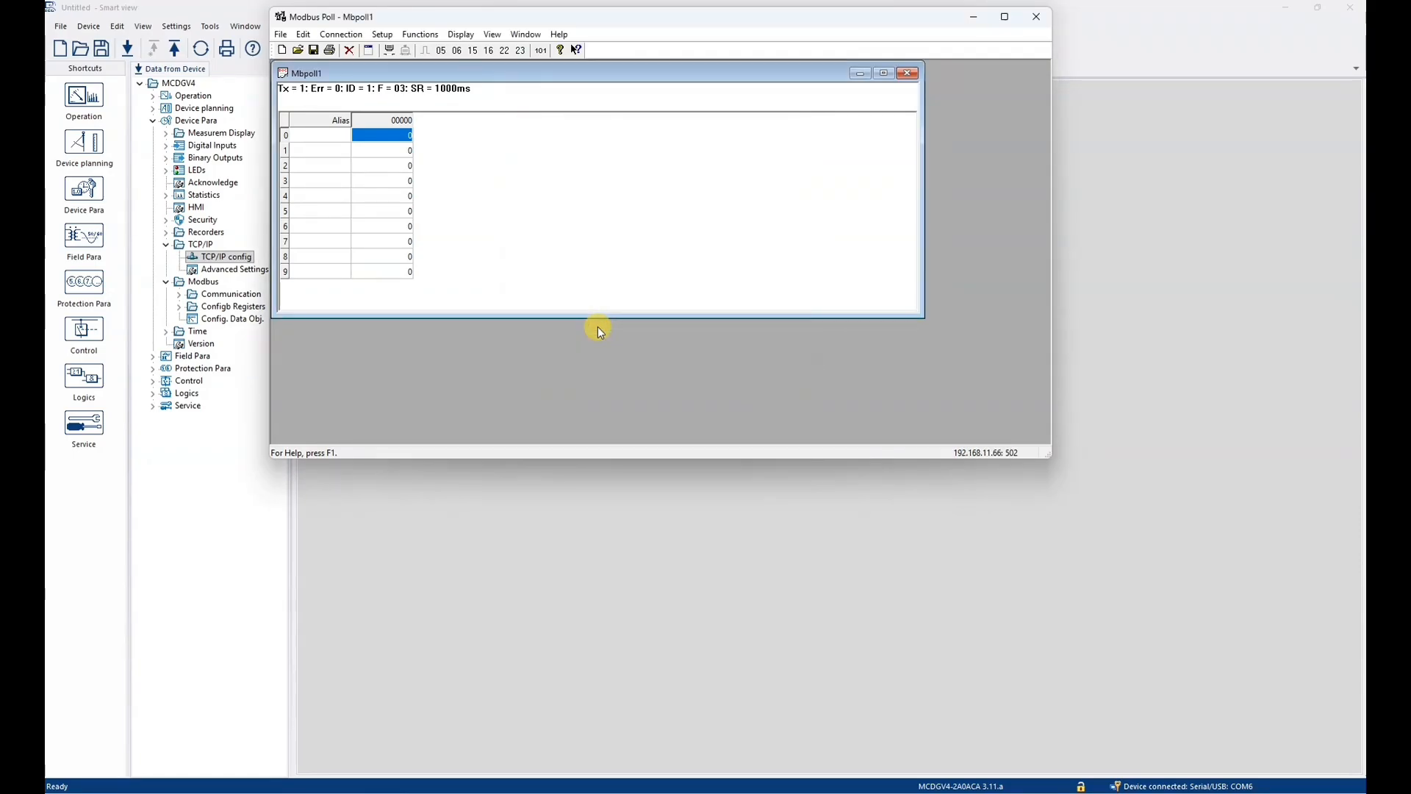
pyautogui.click(888, 74)
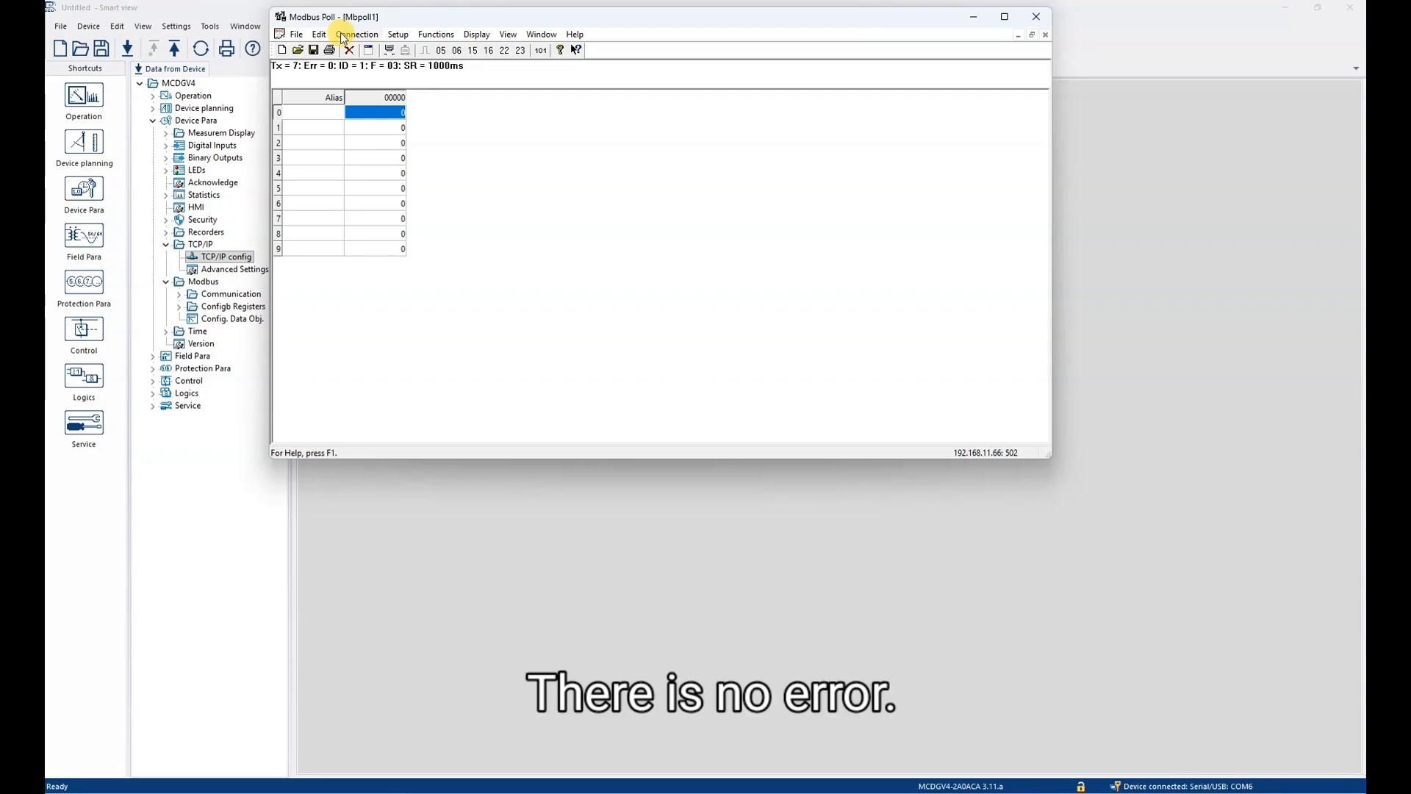
# - Set the quantity in the Read/Write Definition to 100 registers
pyautogui.click(397, 35)
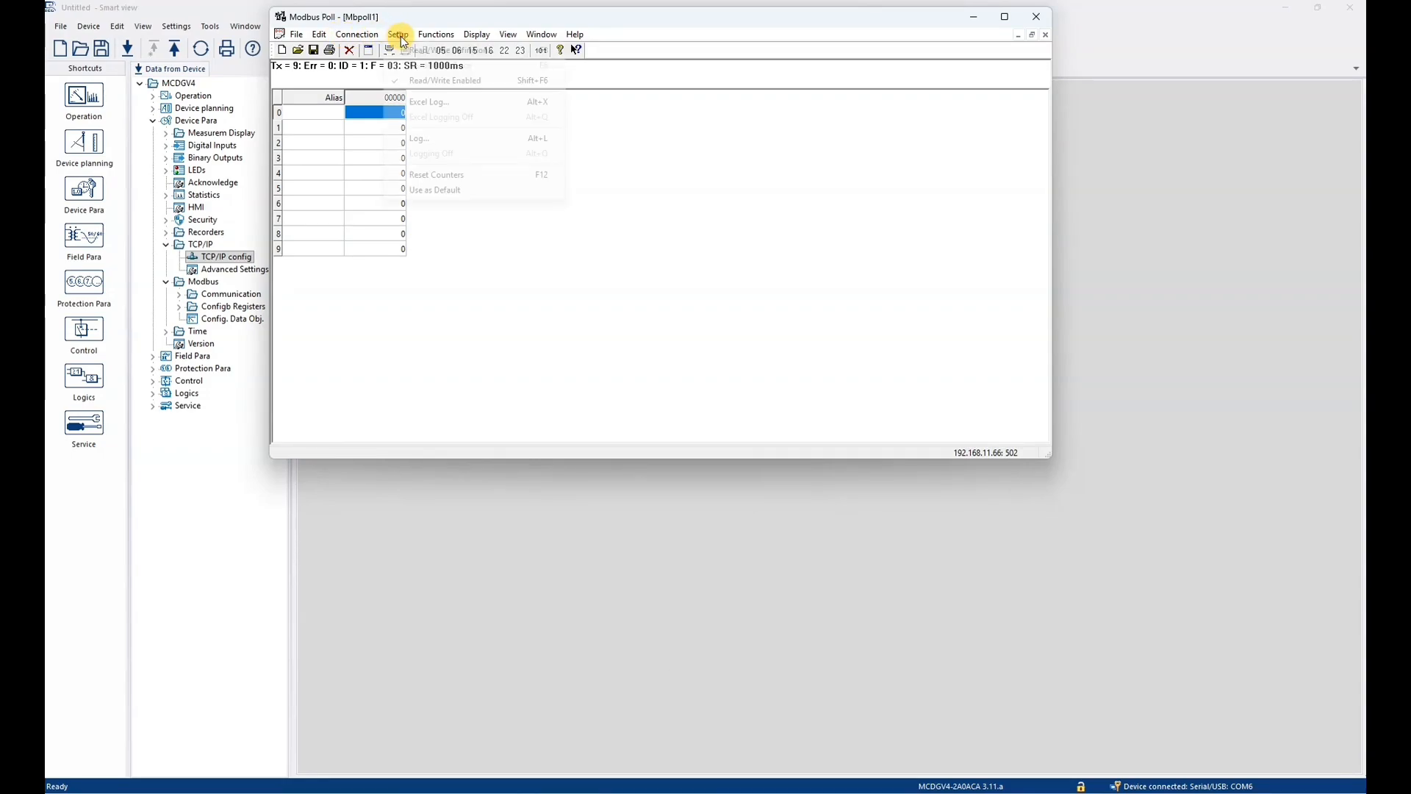
pyautogui.click(433, 52)
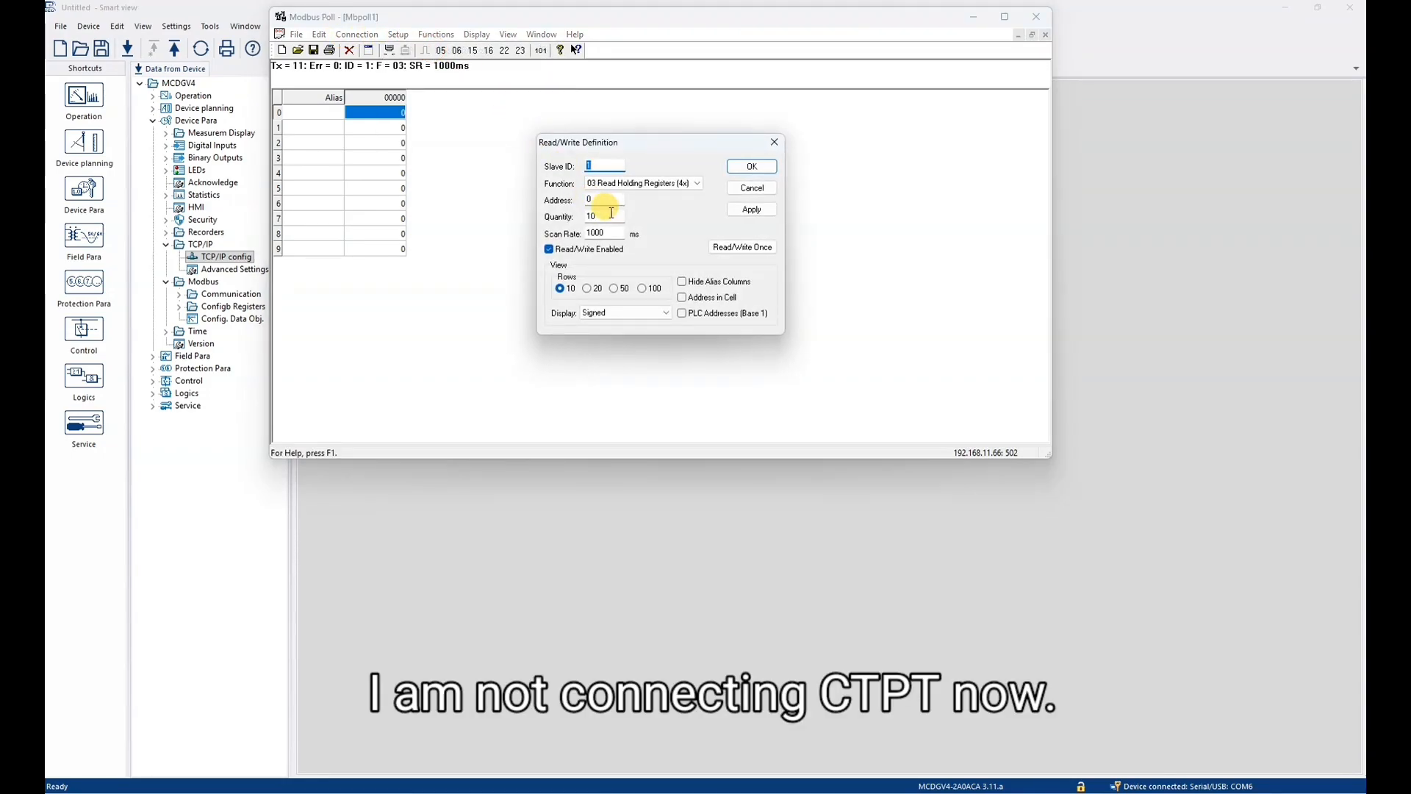
pyautogui.doubleClick(610, 215)
pyautogui.write('100')
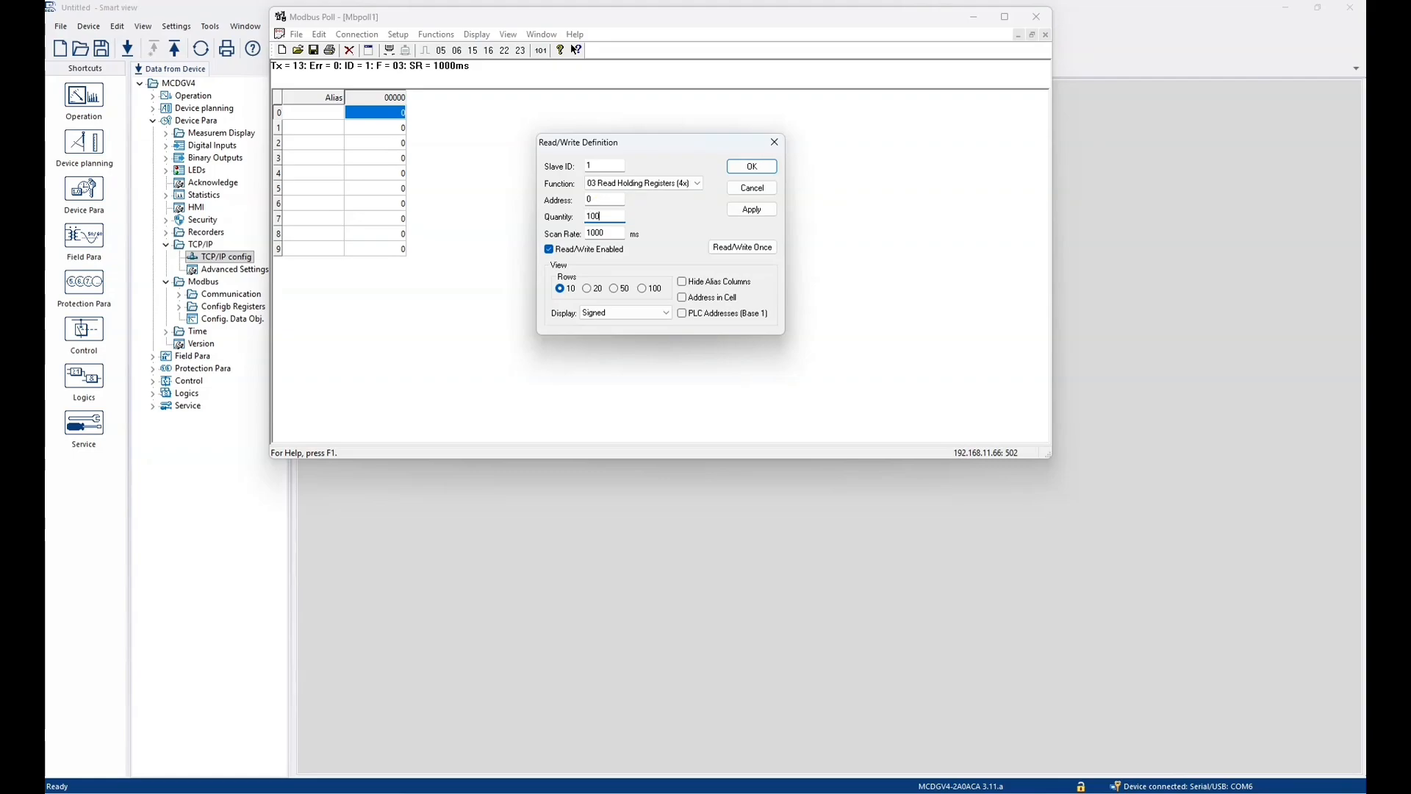
pyautogui.press('Return')
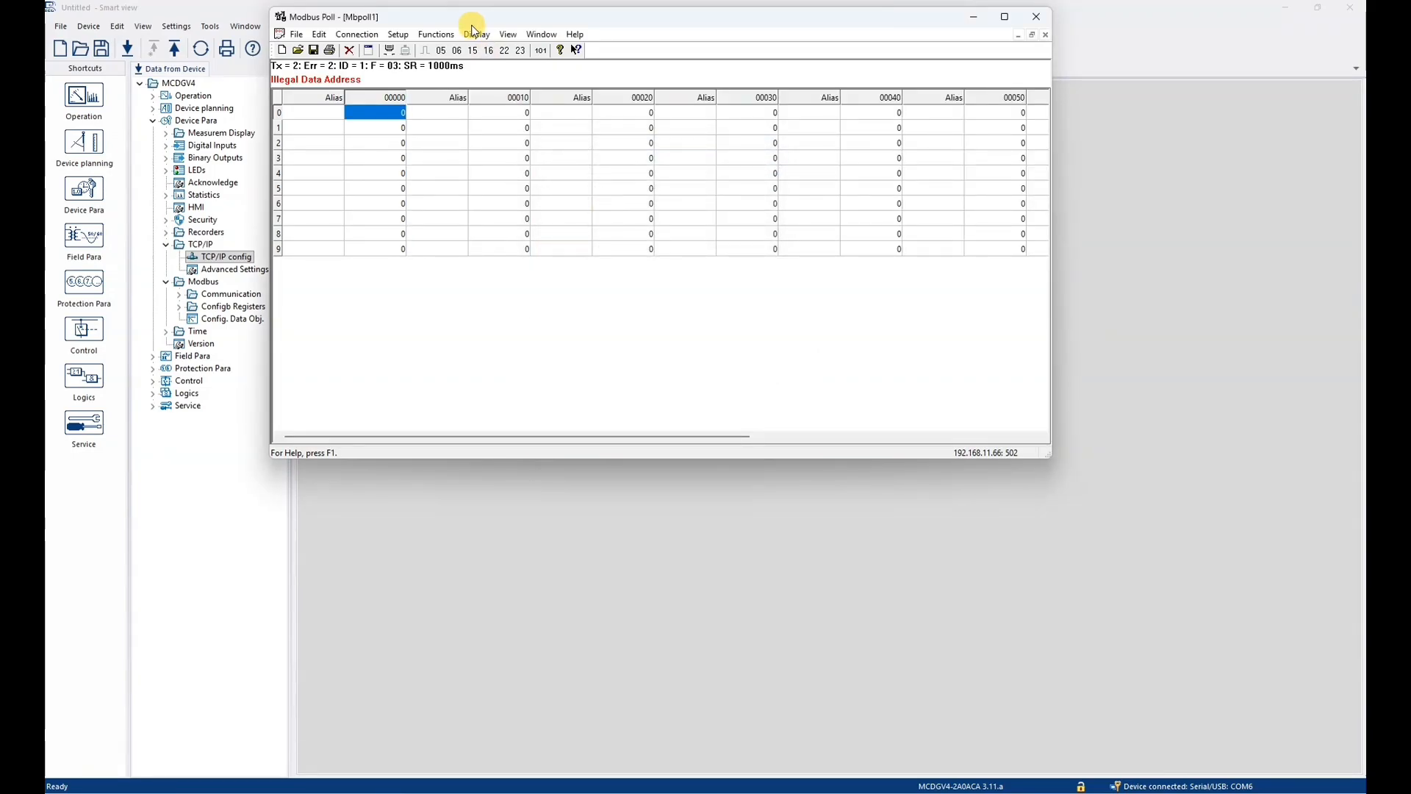
# - Set the quantity in the Read/Write Definition to 40 registers
pyautogui.click(400, 36)
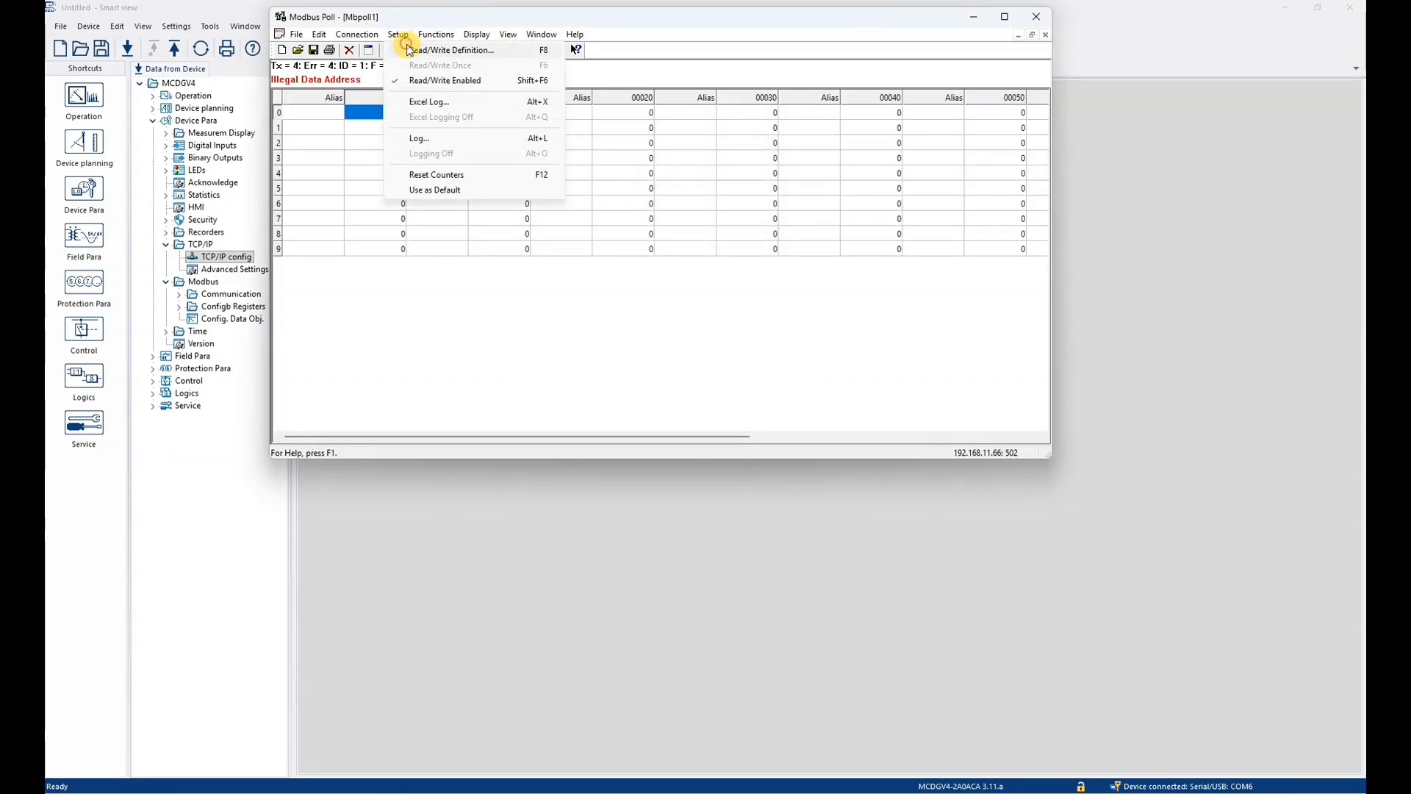
pyautogui.click(411, 50)
pyautogui.click(601, 214)
pyautogui.doubleClick(602, 214)
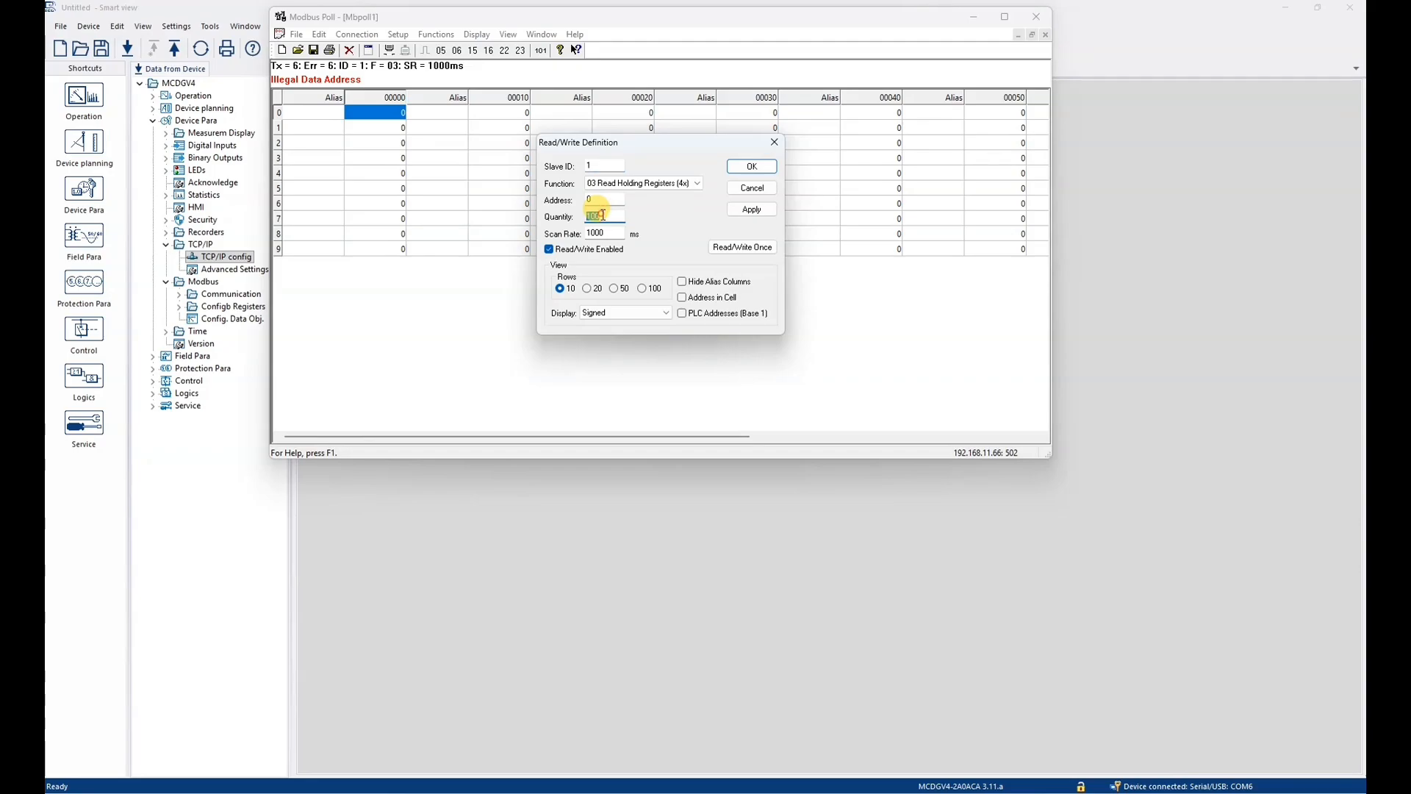
pyautogui.write('70')
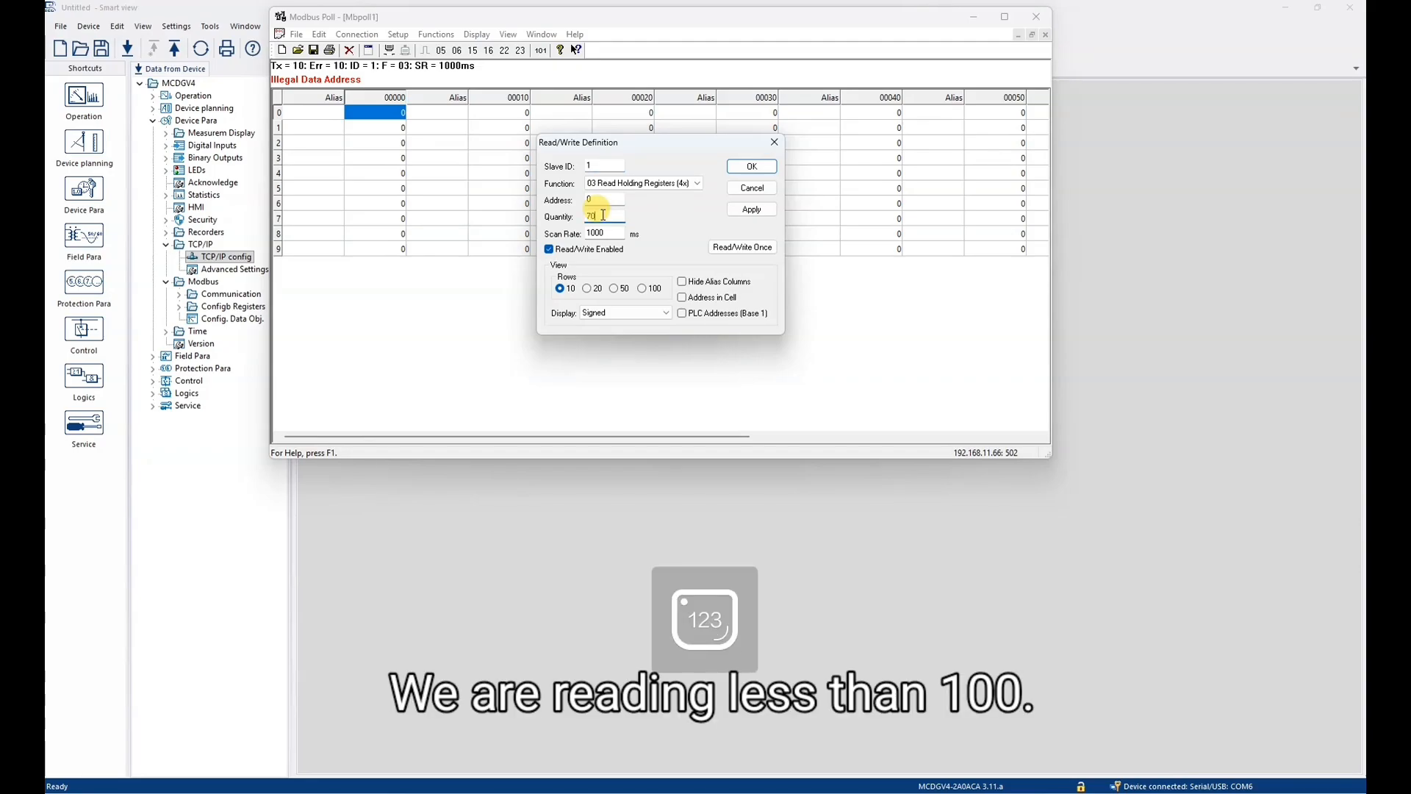
pyautogui.press('BackSpace')
pyautogui.press('BackSpace')
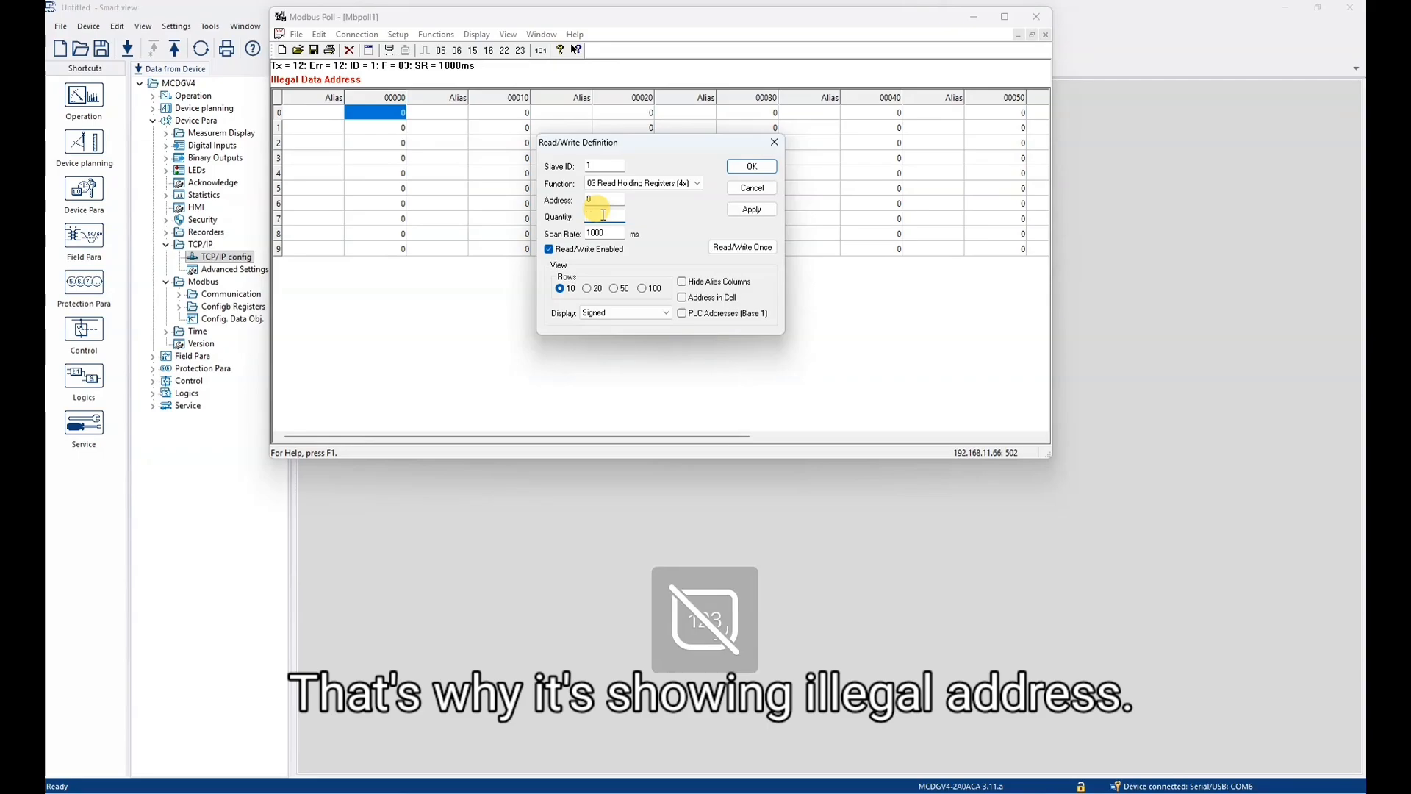
pyautogui.press('Return')
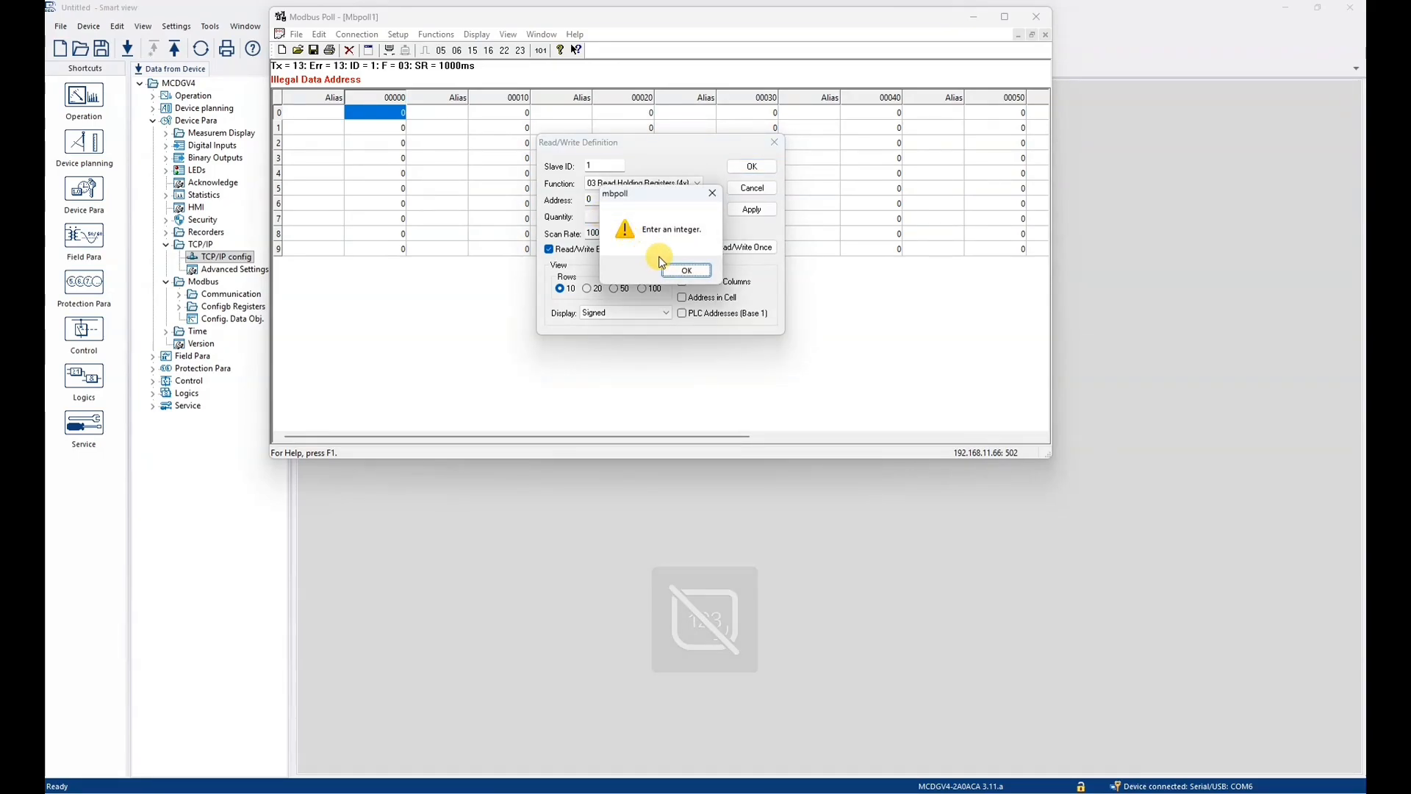
pyautogui.click(687, 271)
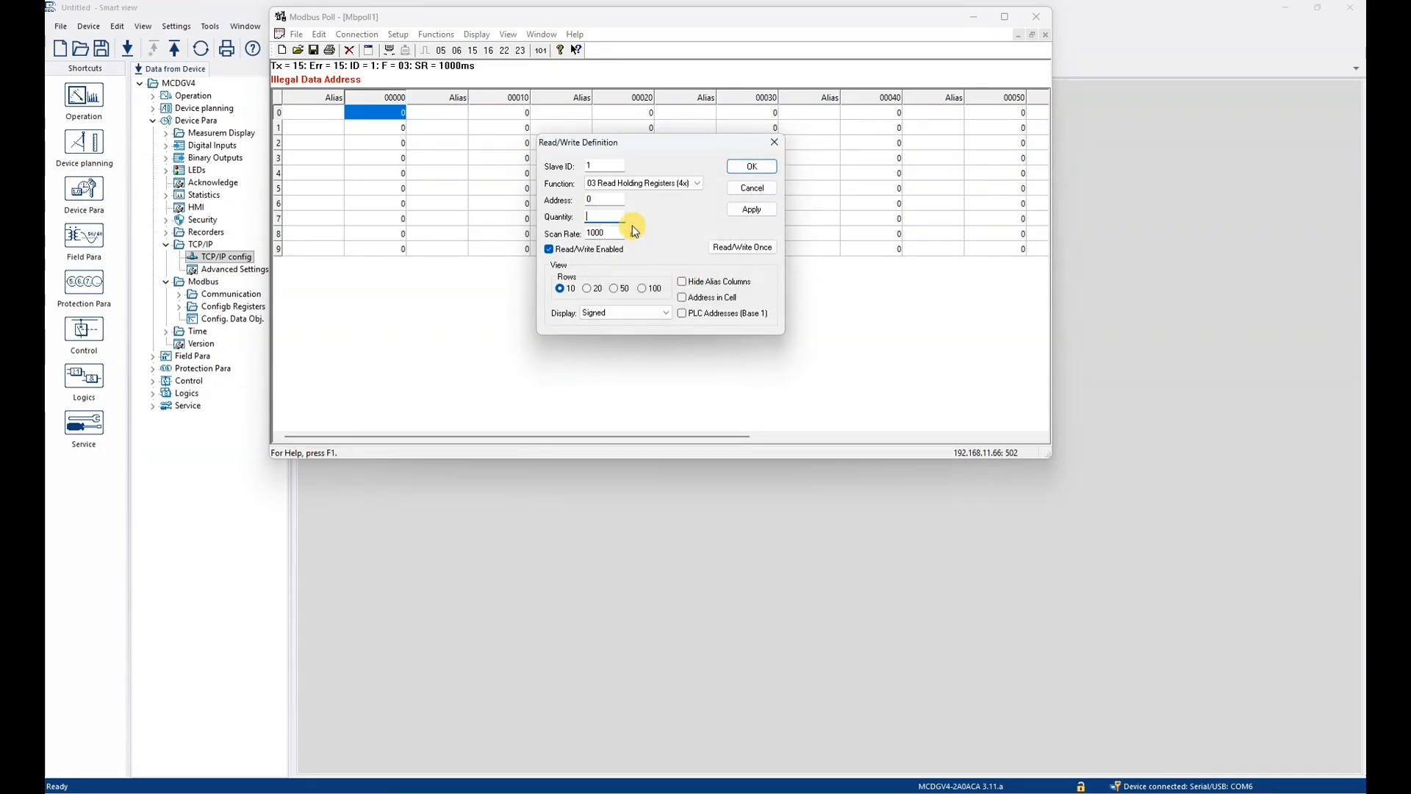
pyautogui.write('40')
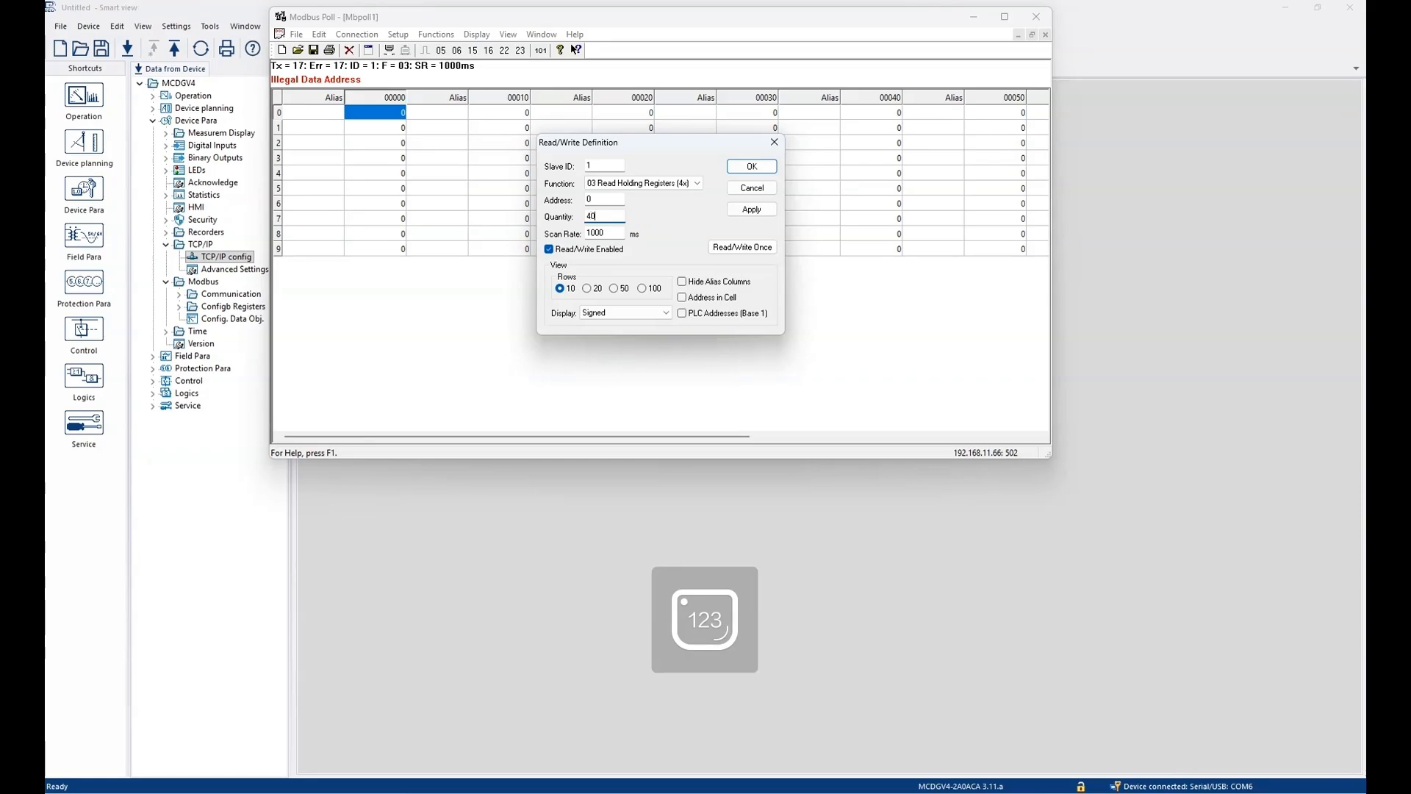
pyautogui.press('Return')
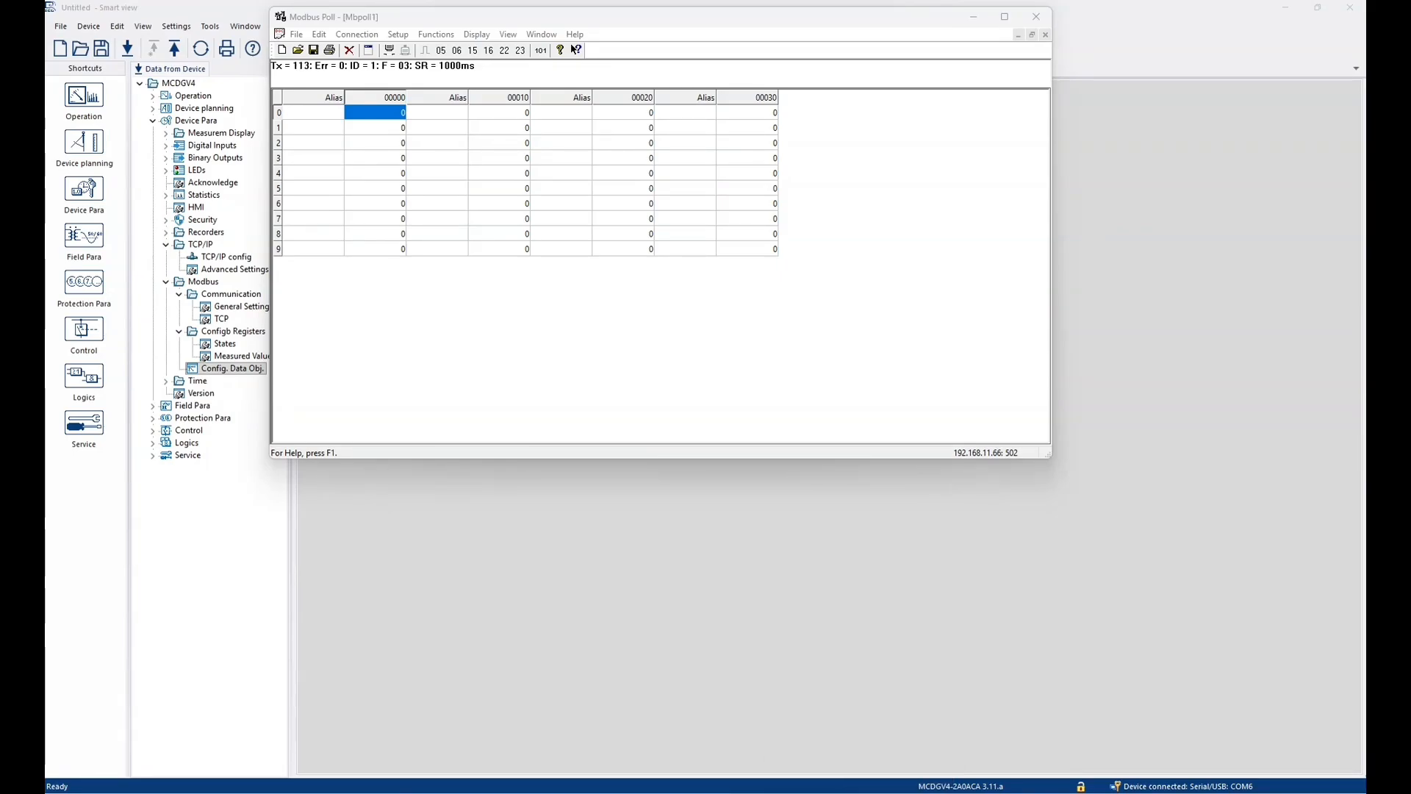
# - Open the DEMO_0956 mapping file from the Pictures folder in SCADApter, and dismiss the device model warning
pyautogui.click(743, 793)
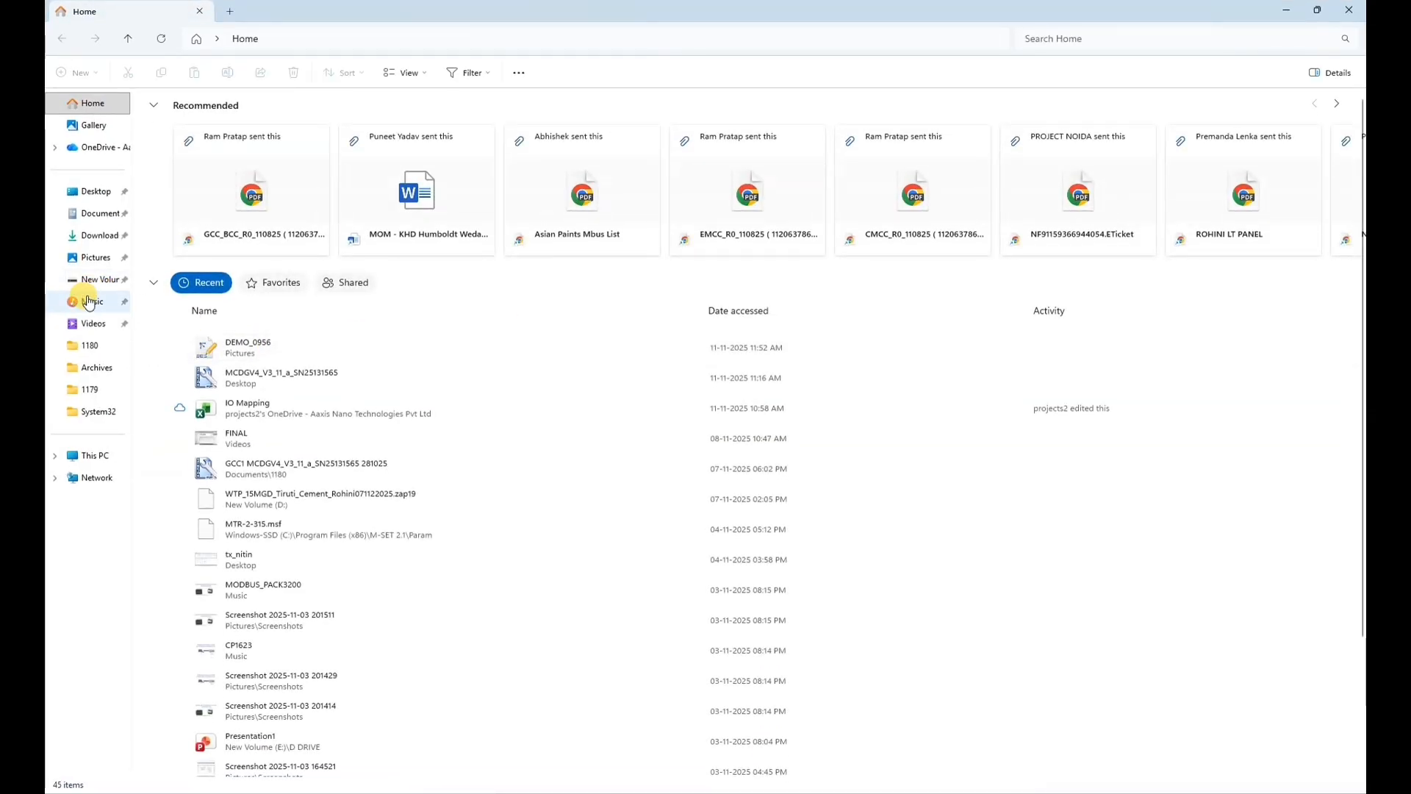
pyautogui.click(96, 258)
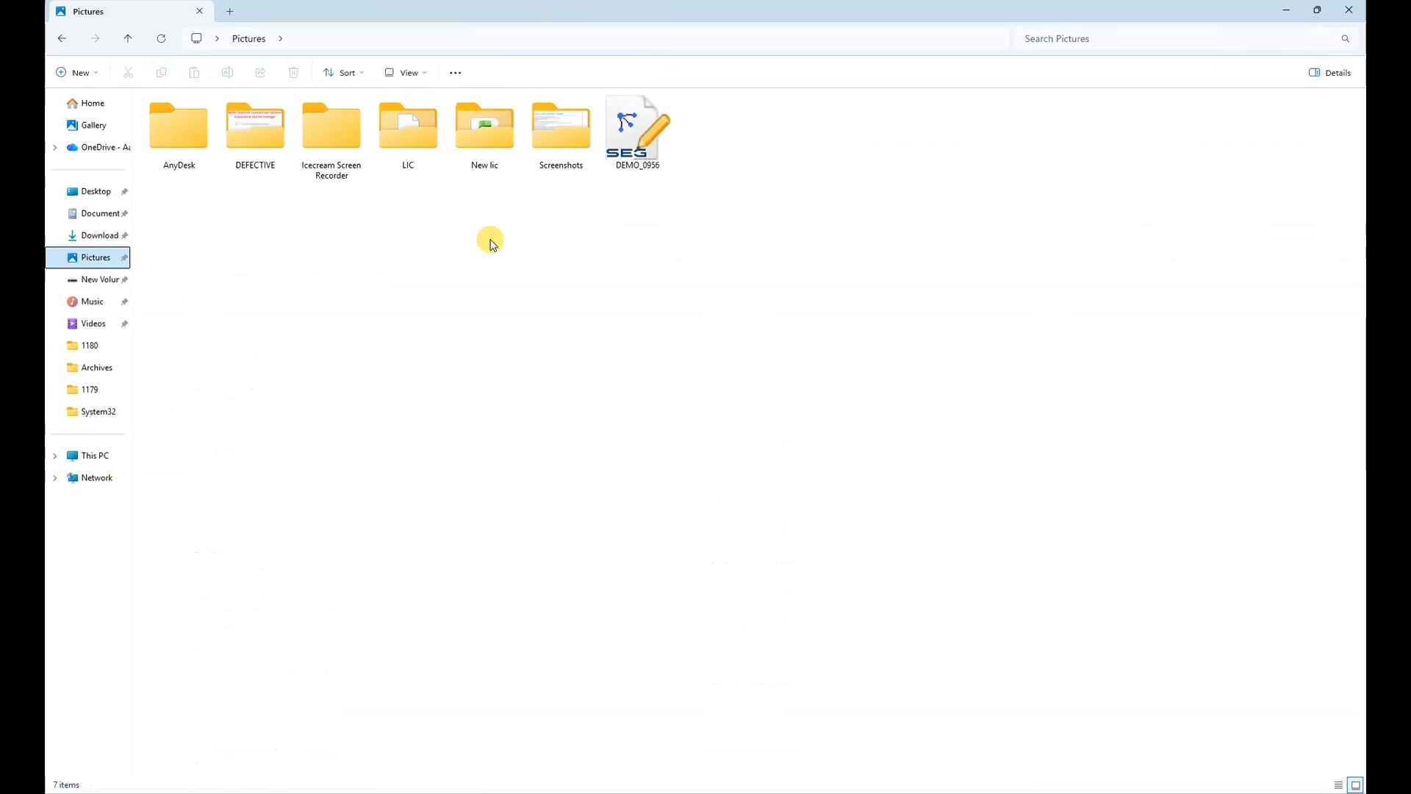
pyautogui.click(637, 125)
pyautogui.rightClick(649, 119)
pyautogui.click(707, 174)
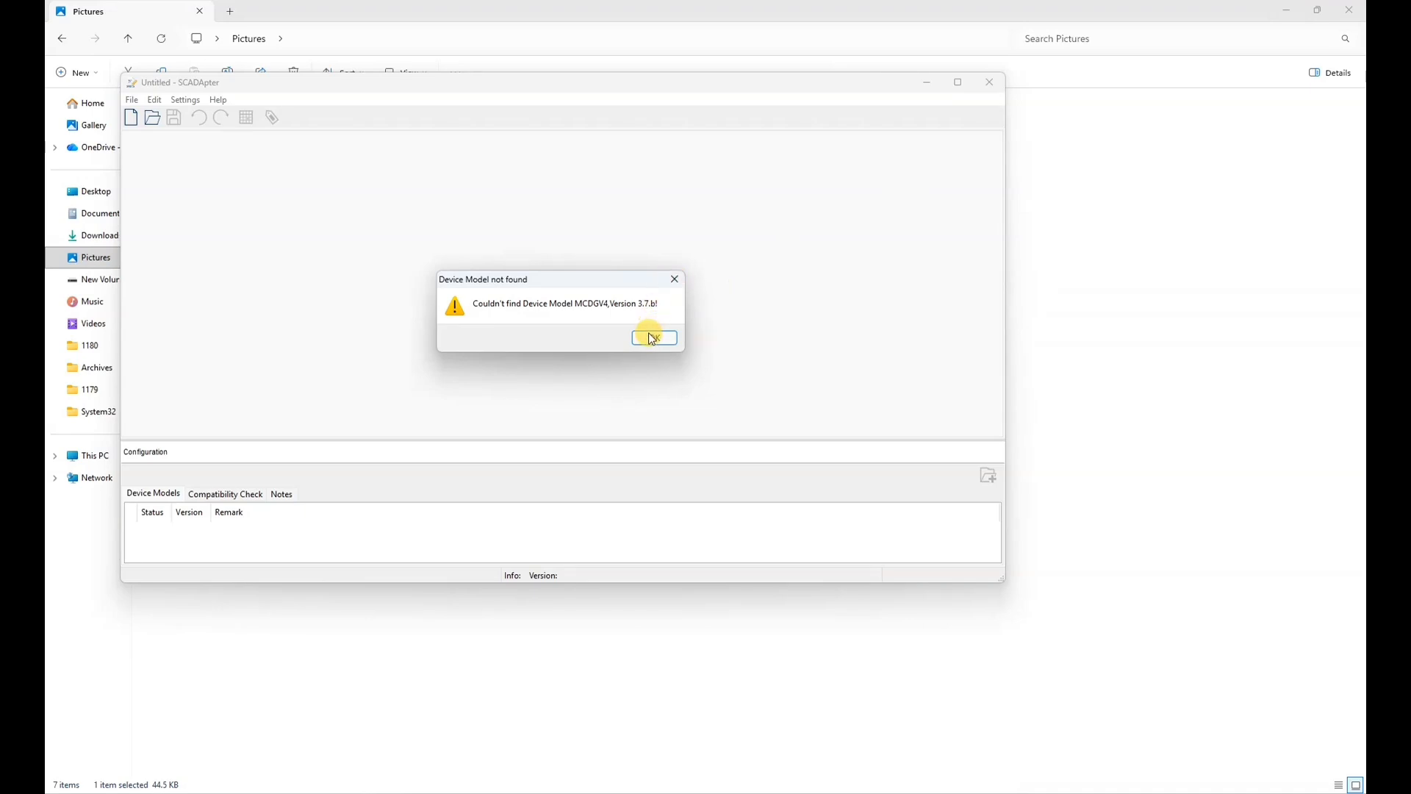
pyautogui.click(649, 336)
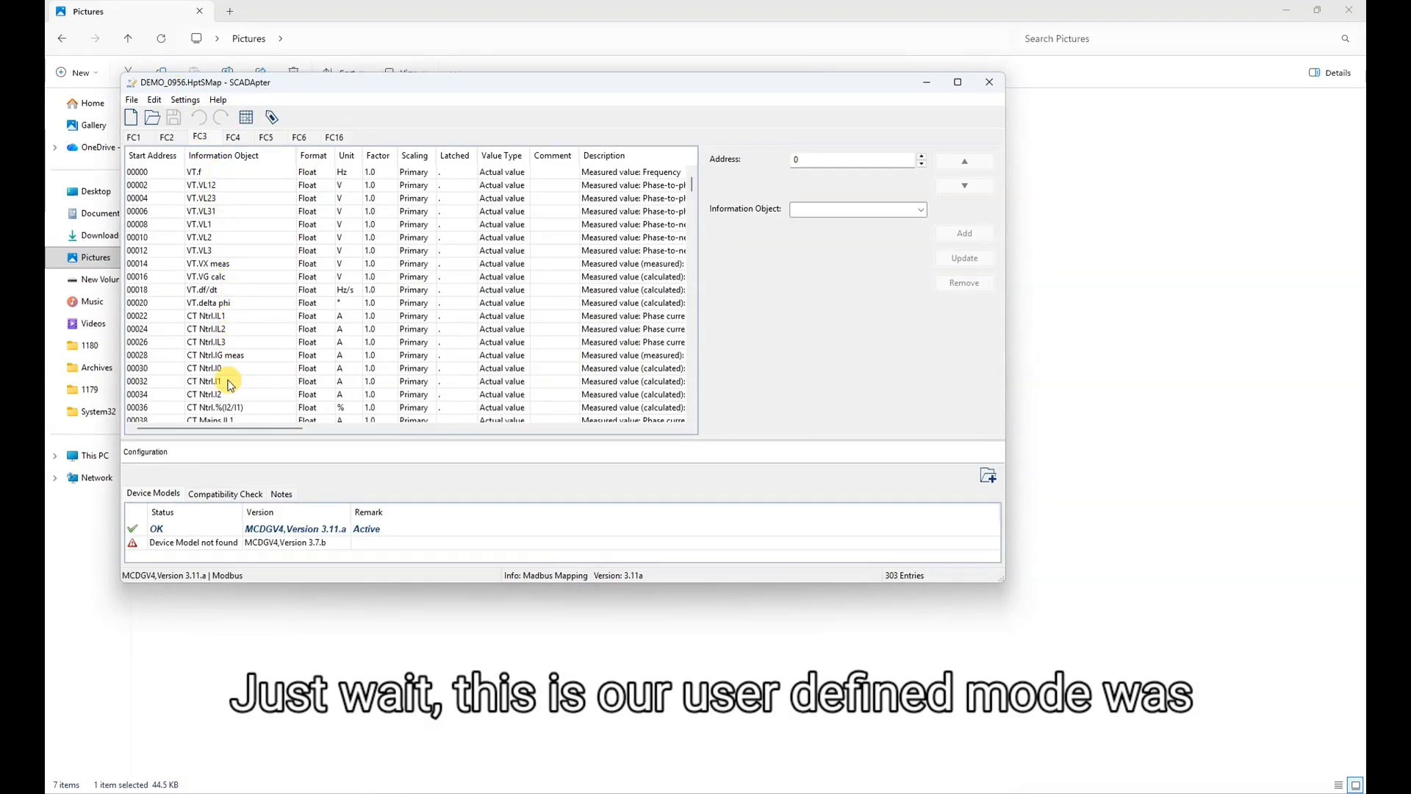
# - Examine the FC3 list of register addresses and information objects, and close SCADApter and the Pictures folder window
pyautogui.scroll(-5, 230, 382)
pyautogui.scroll(-20, 230, 382)
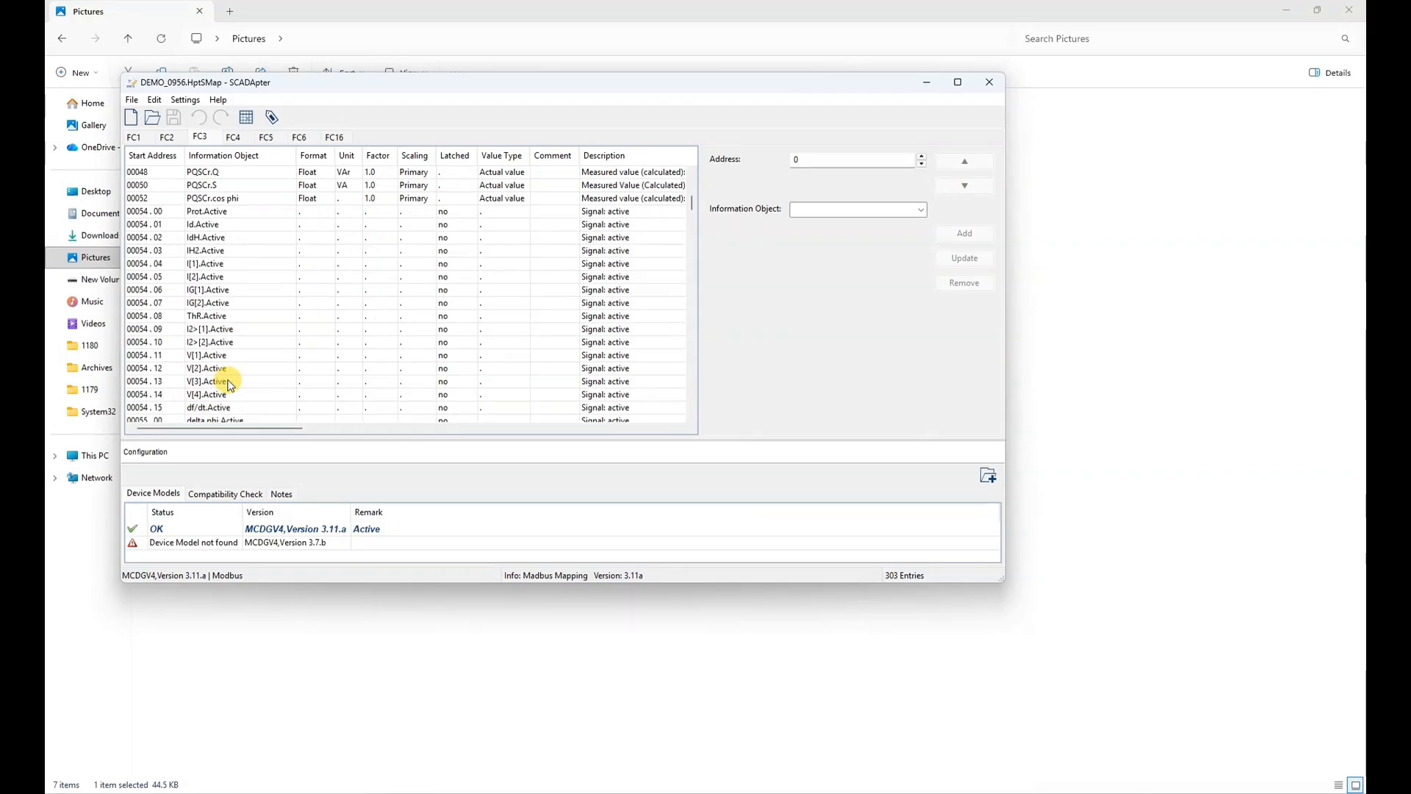
pyautogui.scroll(-13, 230, 382)
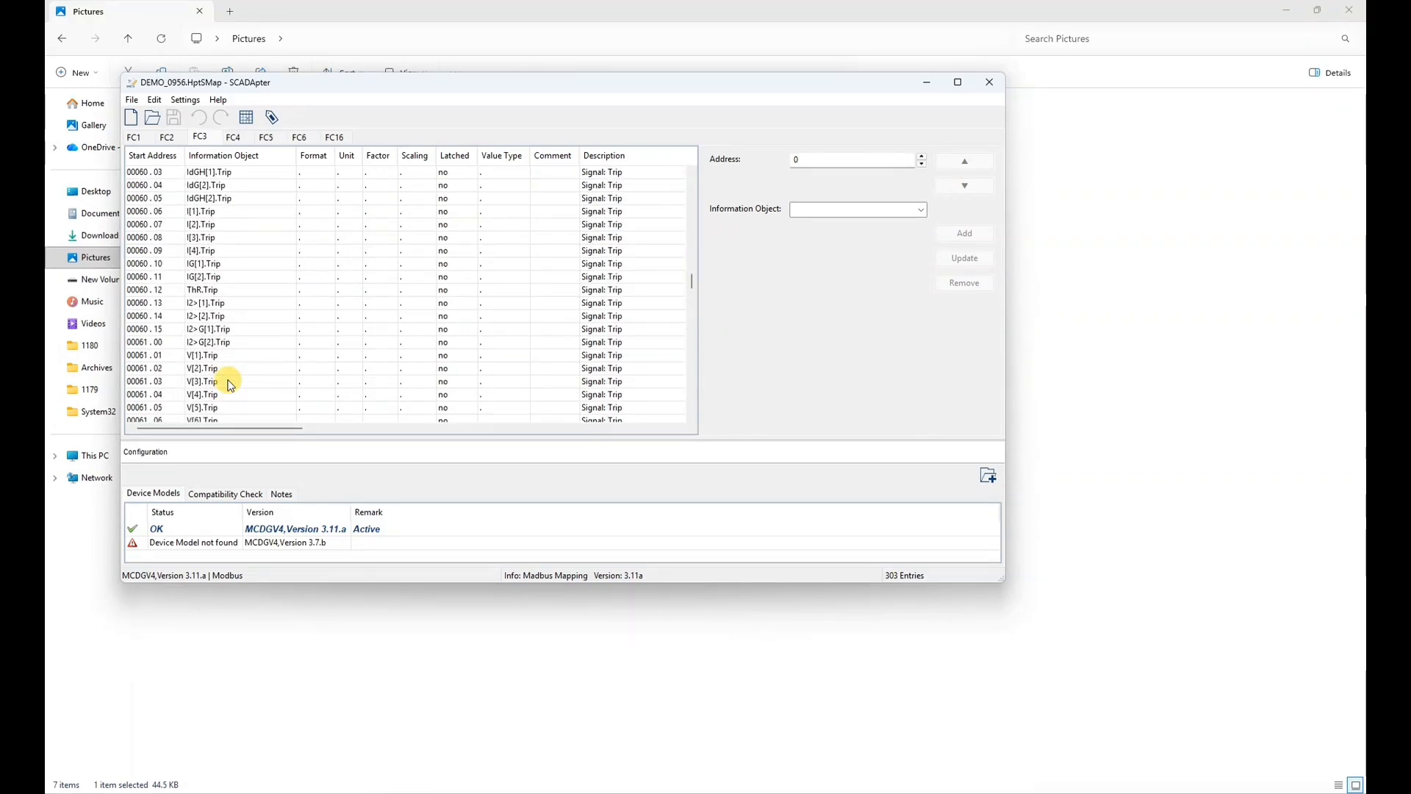
pyautogui.scroll(-20, 230, 384)
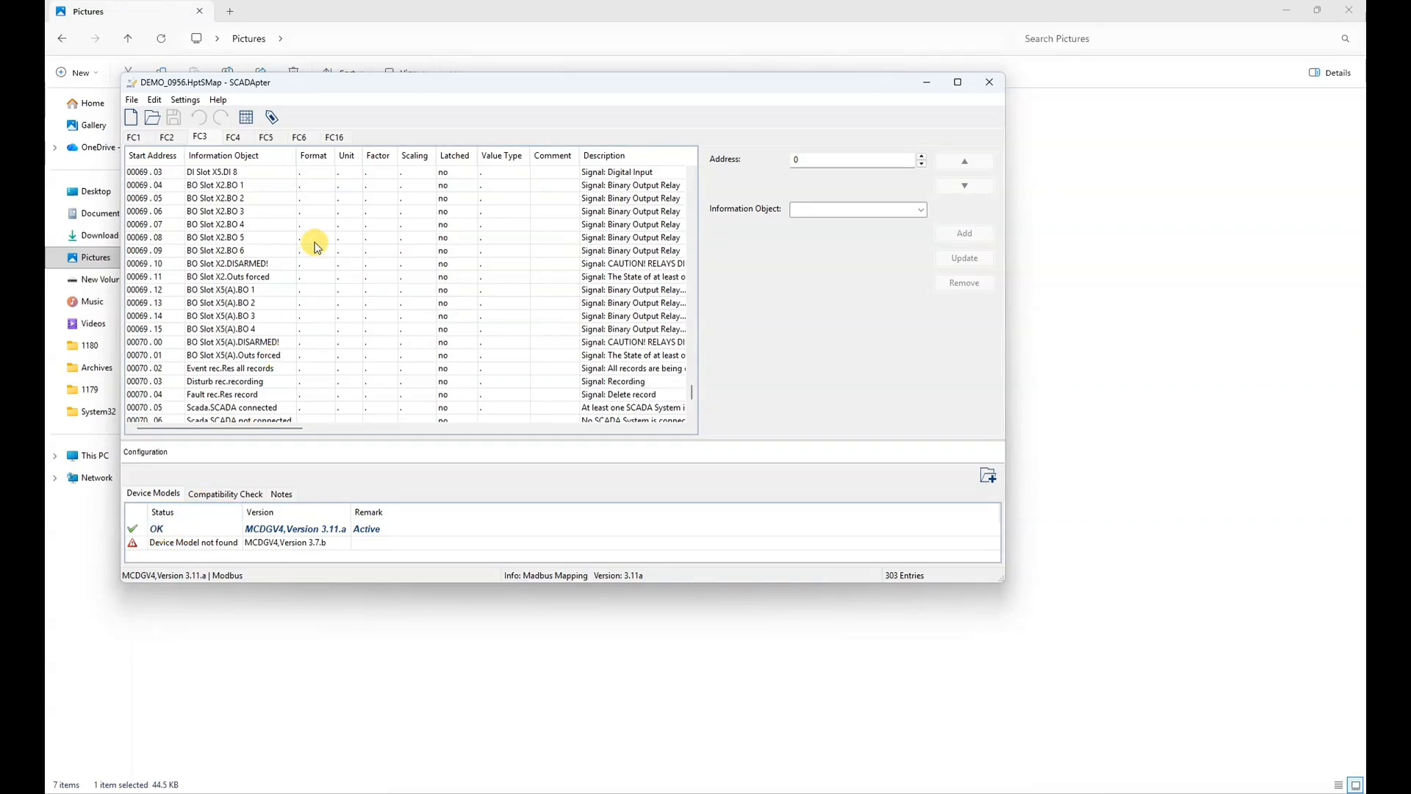
pyautogui.scroll(-5, 317, 243)
pyautogui.scroll(20, 316, 245)
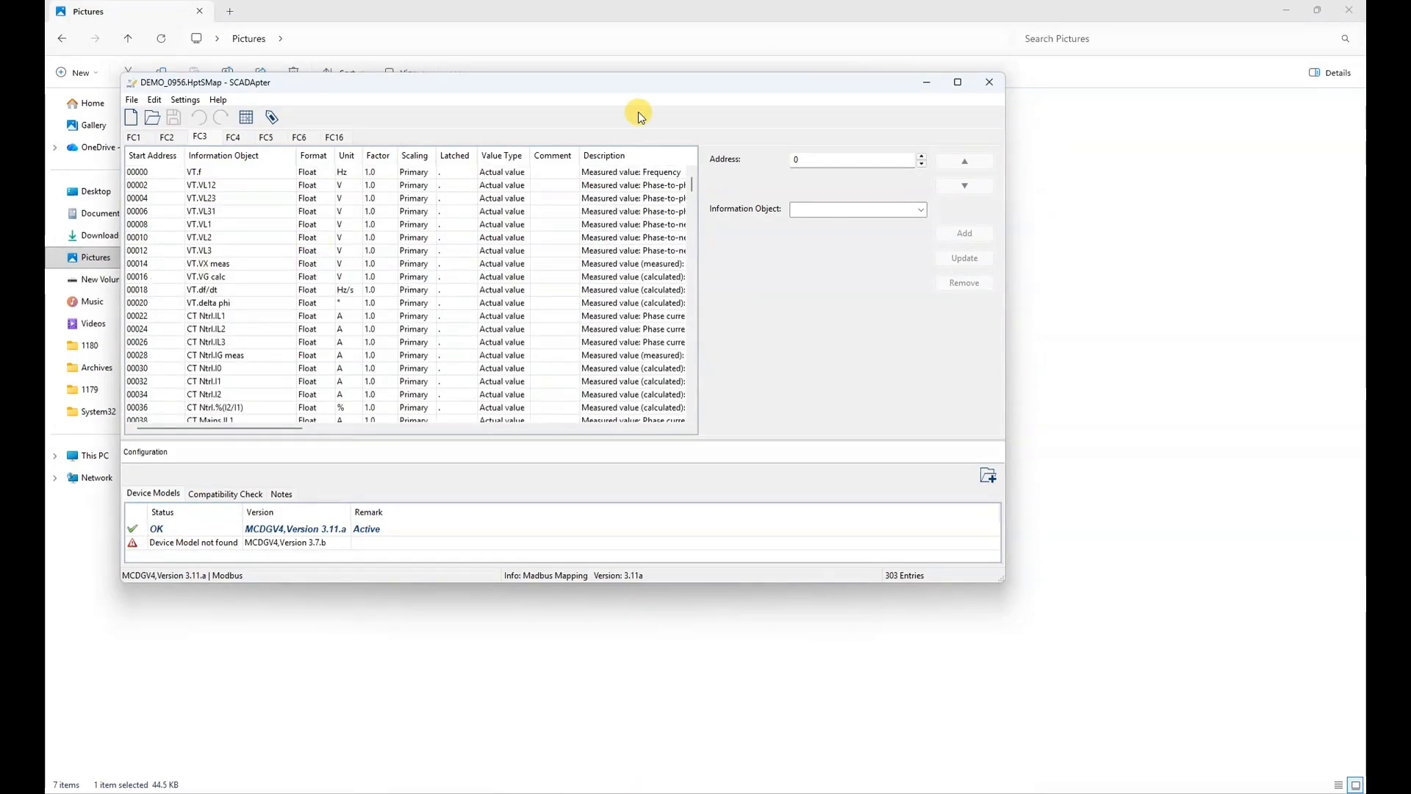
pyautogui.click(989, 83)
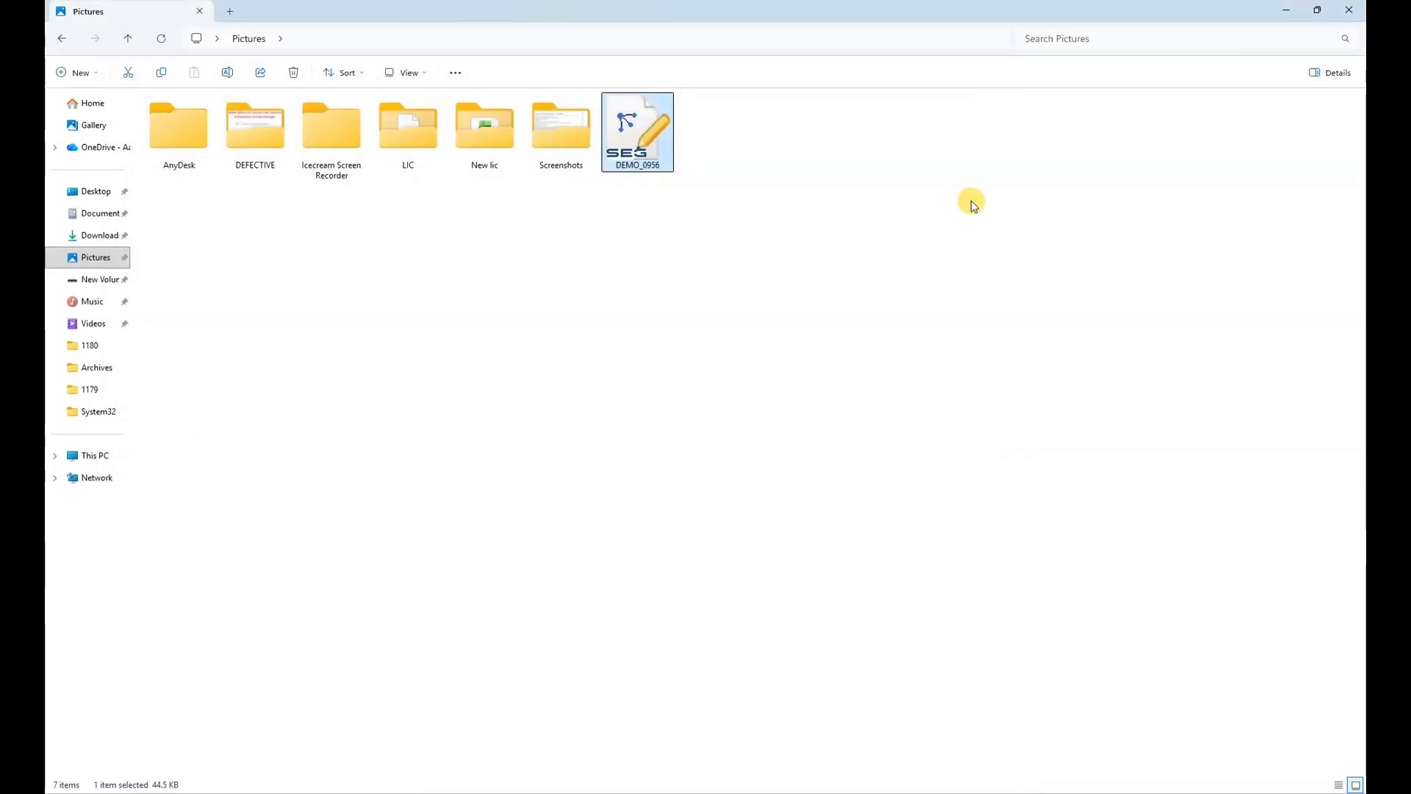
pyautogui.click(1338, 8)
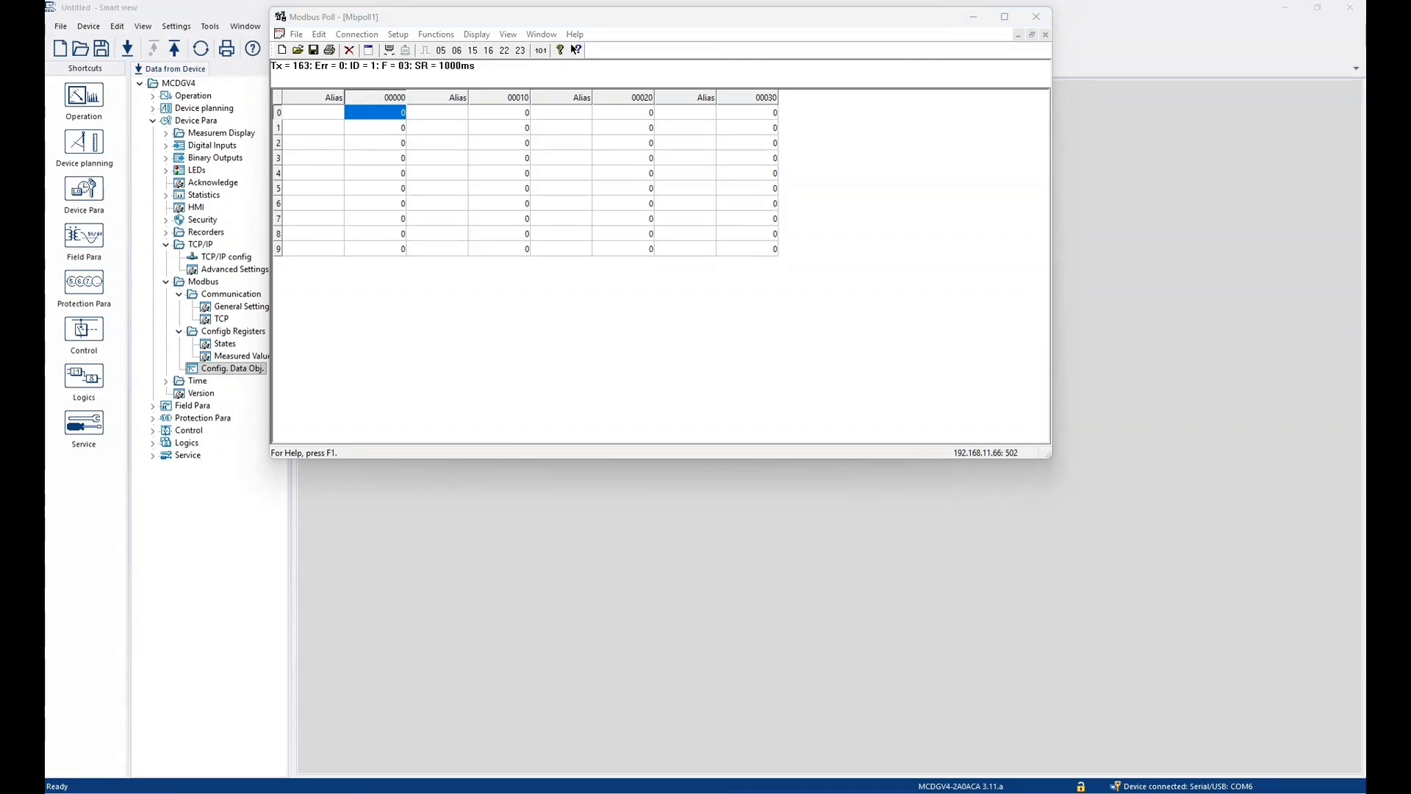
# - Maximize the Modbus Poll window and display the polled register values in Float Inverse format
pyautogui.click(1005, 18)
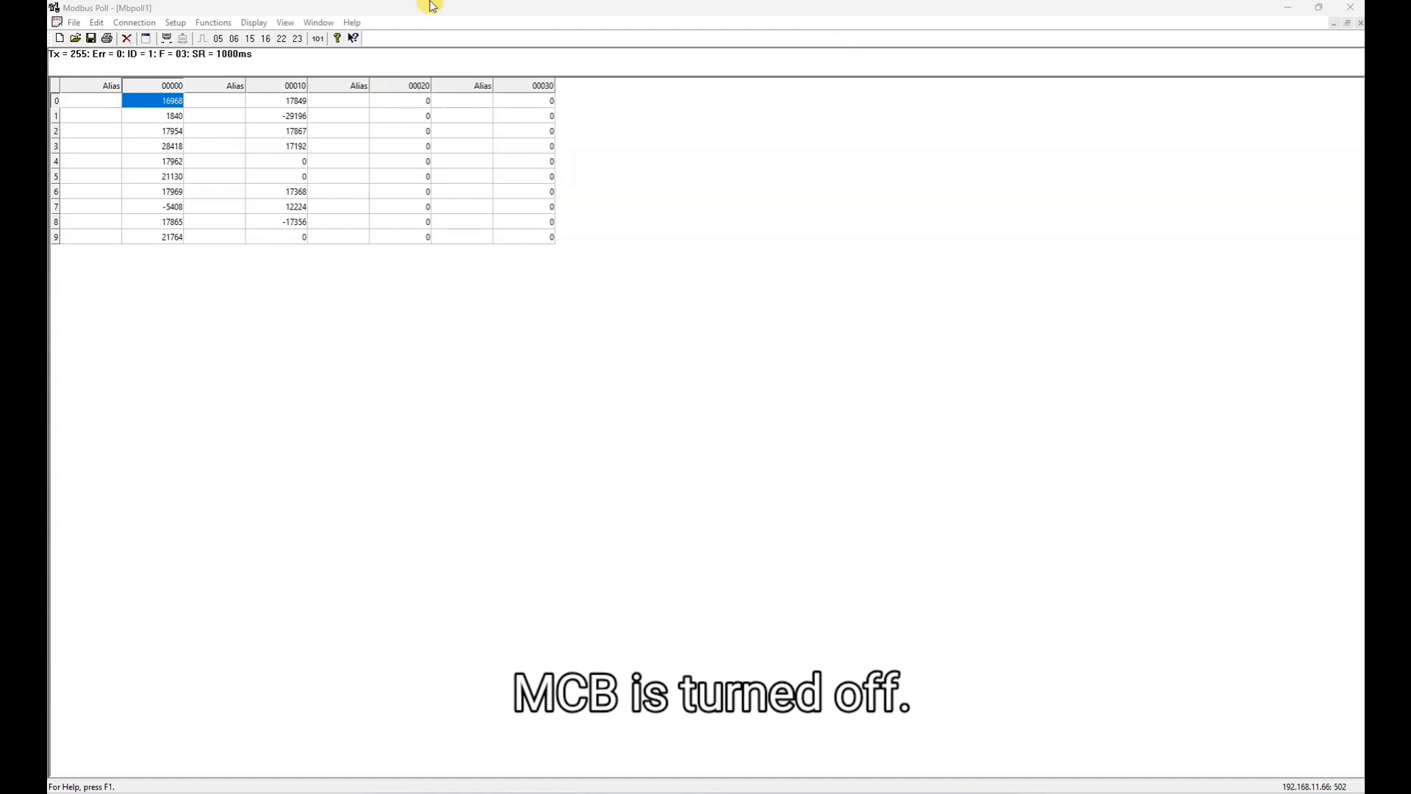
pyautogui.click(254, 22)
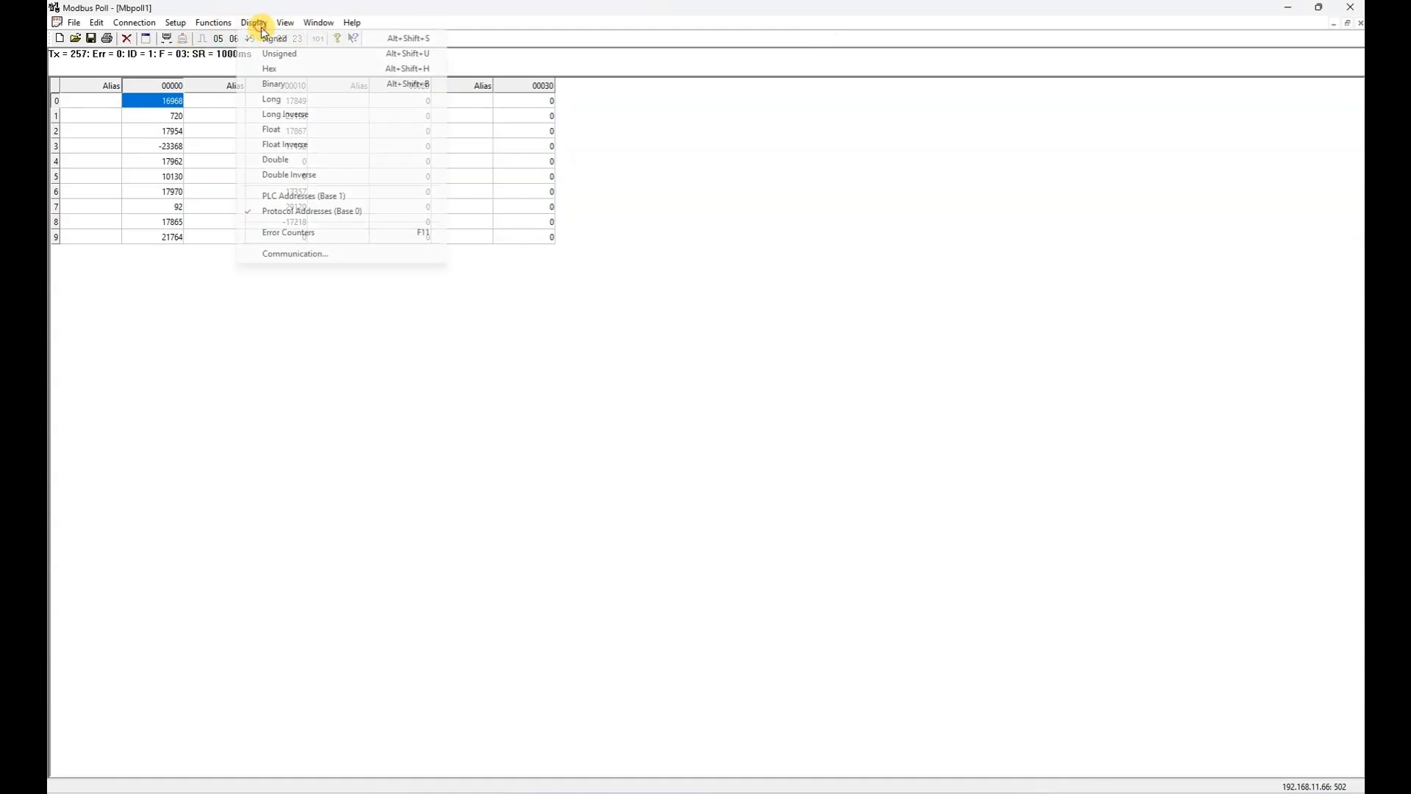
pyautogui.click(318, 146)
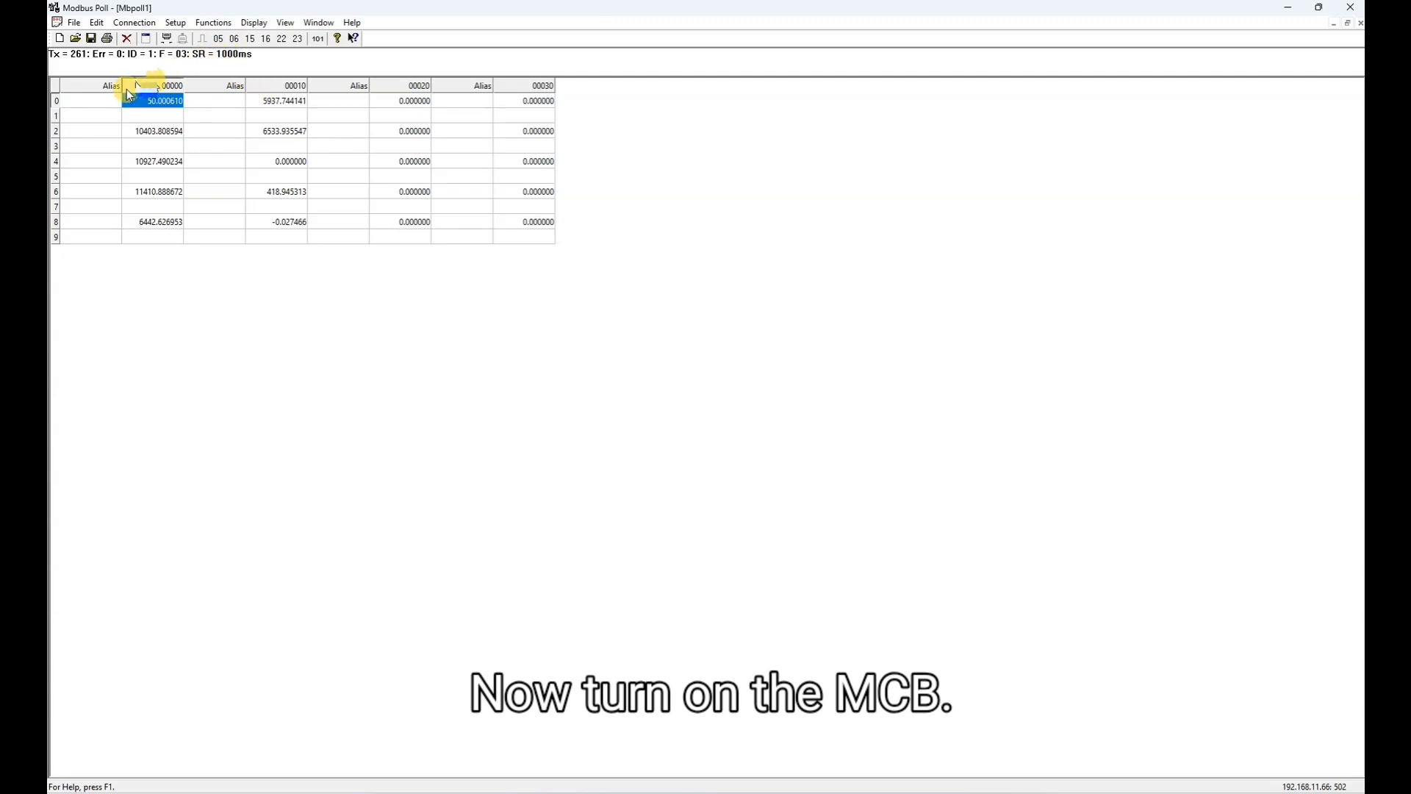
# - Enter the alias HT 11KV VOLTAGE for register 2 in the first Alias column
pyautogui.click(88, 100)
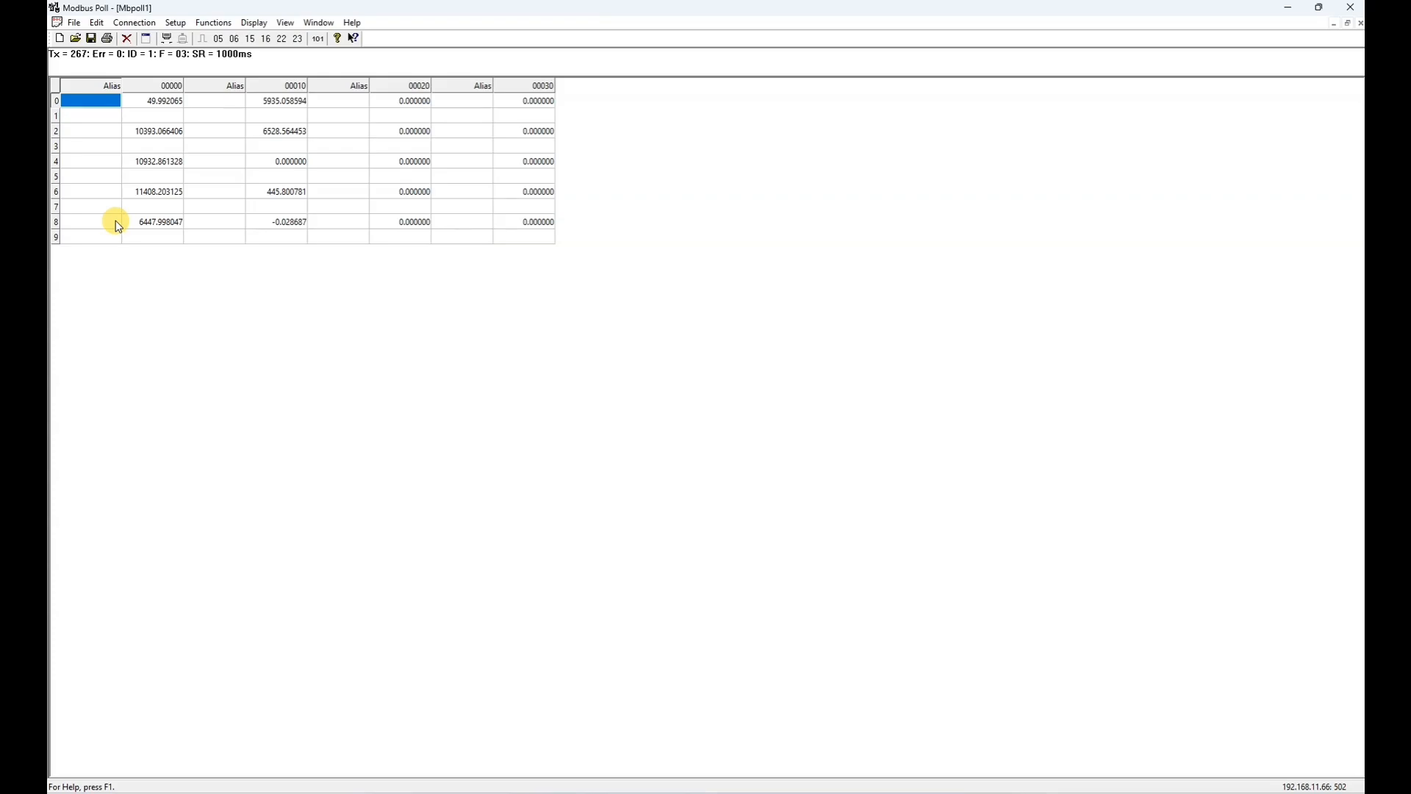
pyautogui.click(109, 135)
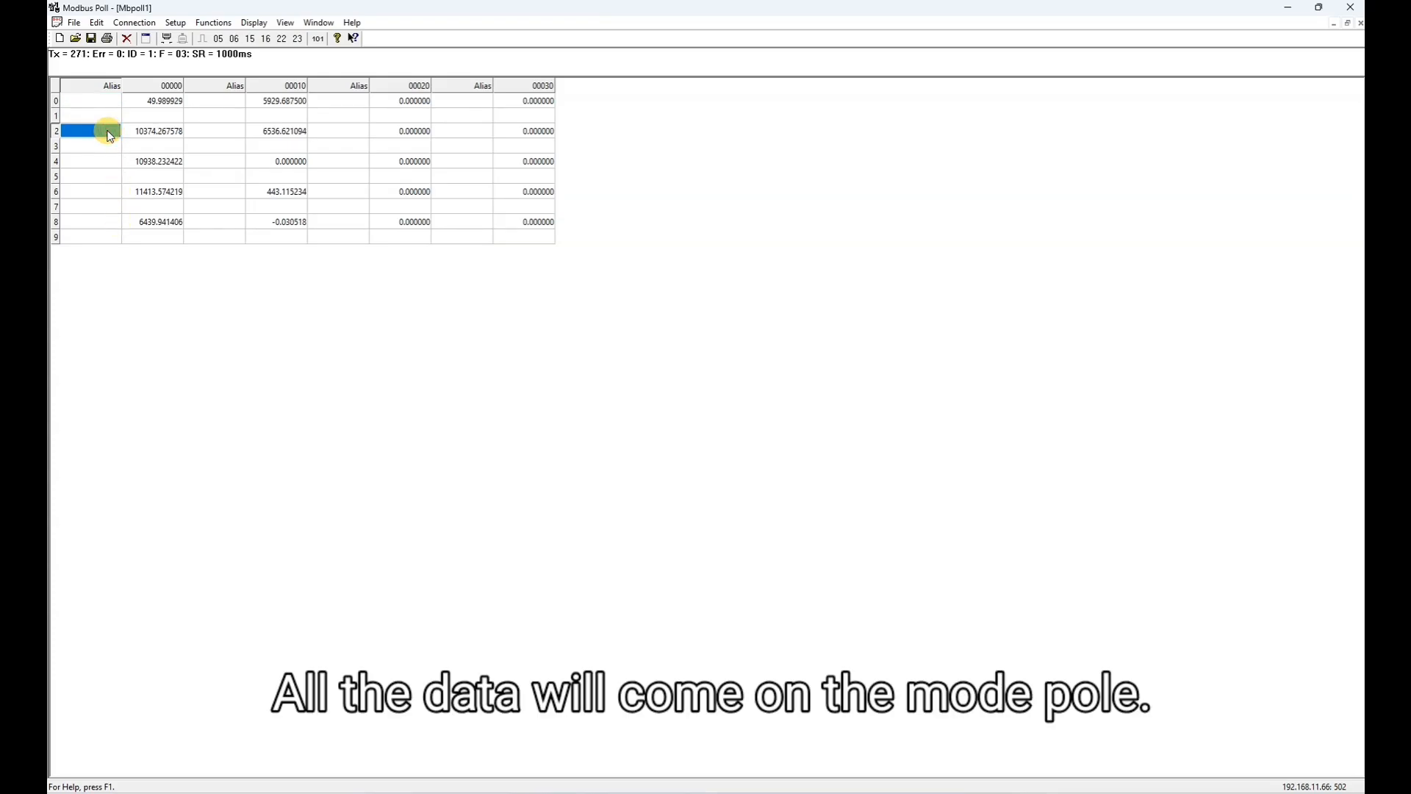
pyautogui.write('HT')
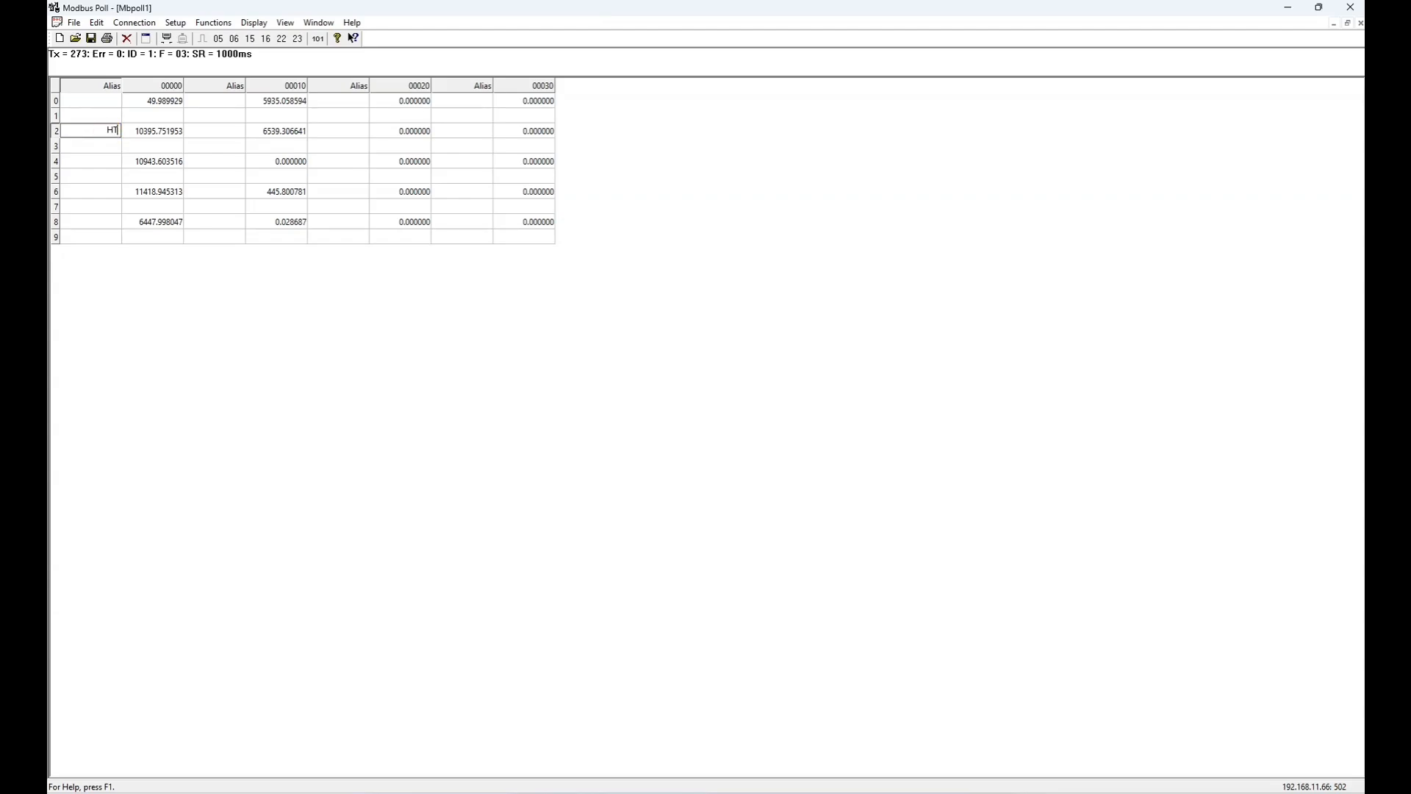
pyautogui.write(' 11KV')
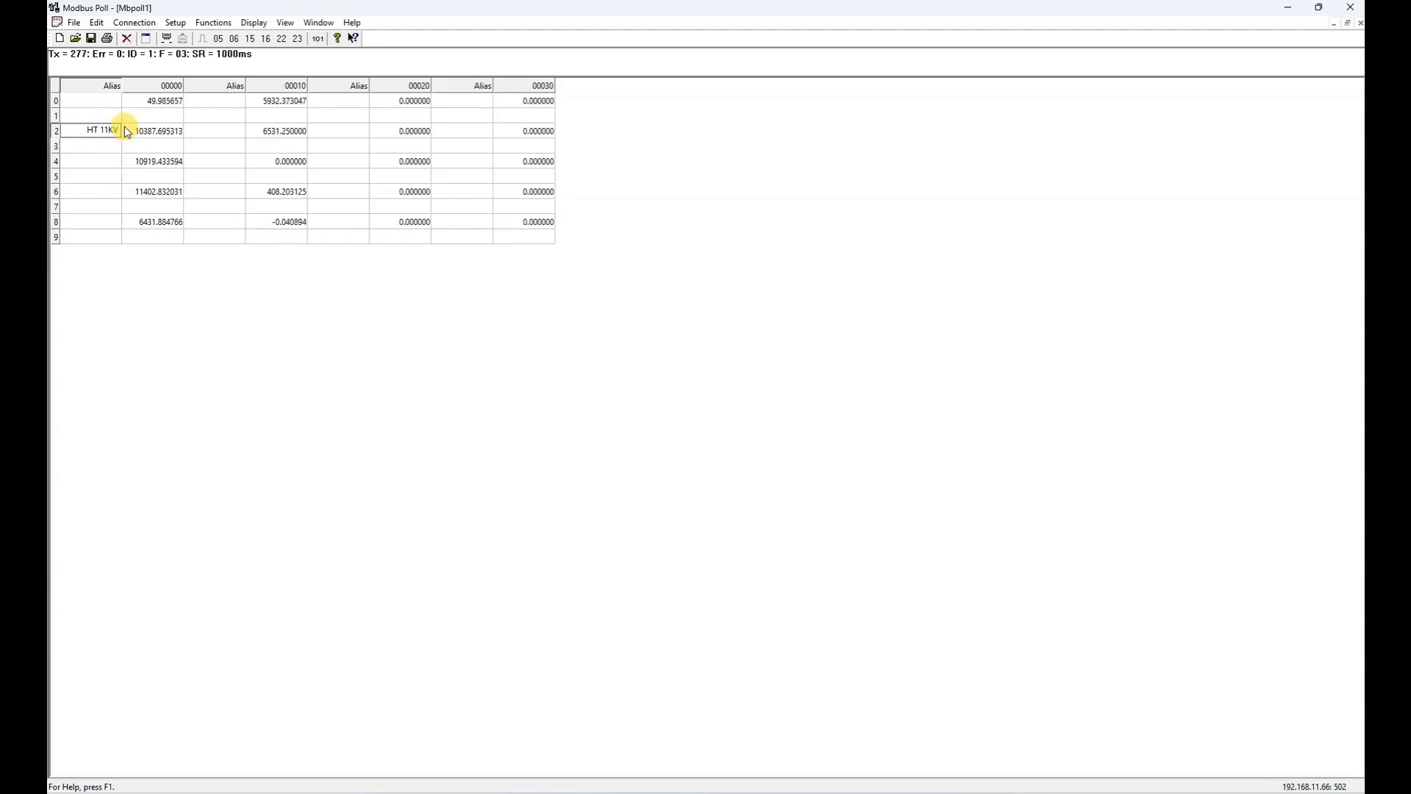
pyautogui.write(' VOLTAGE')
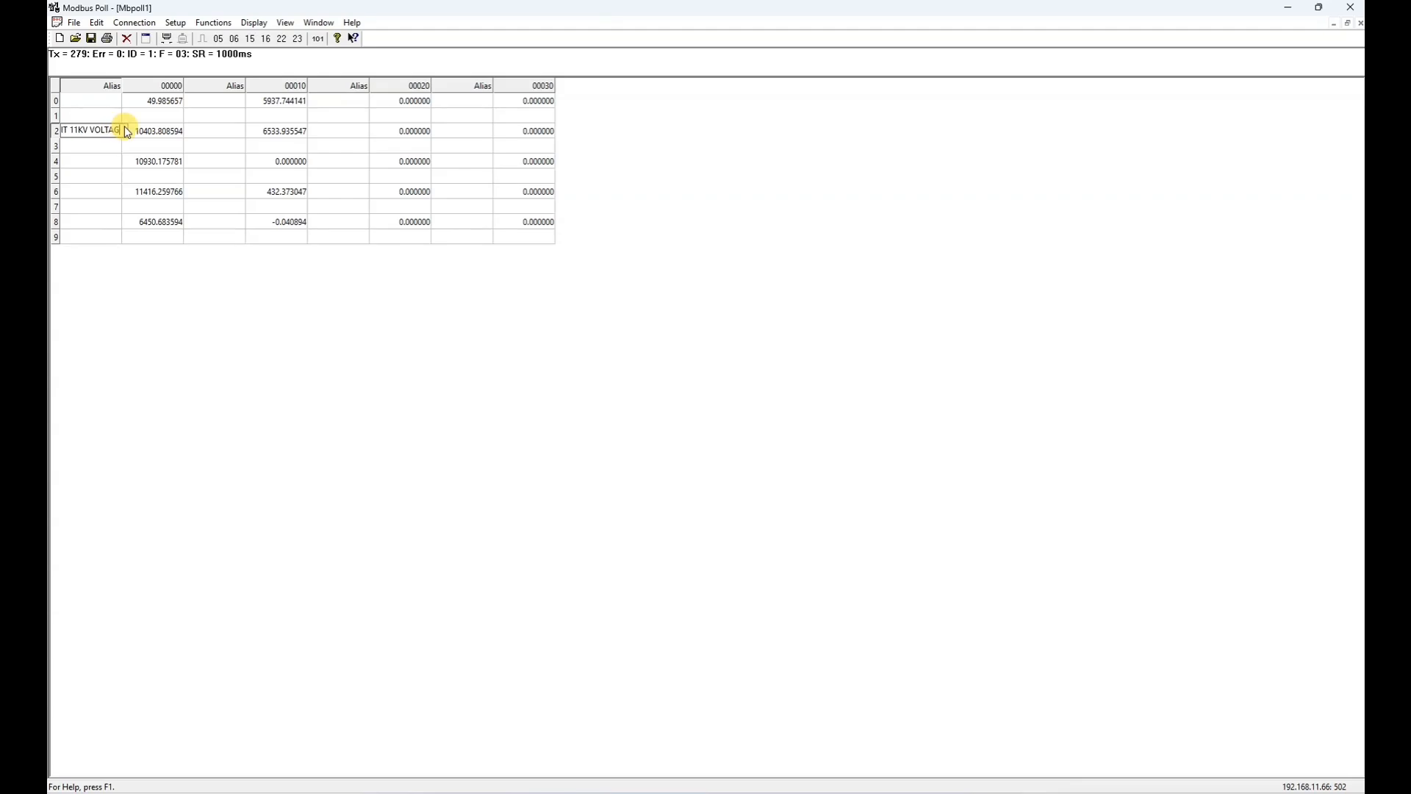
pyautogui.click(104, 103)
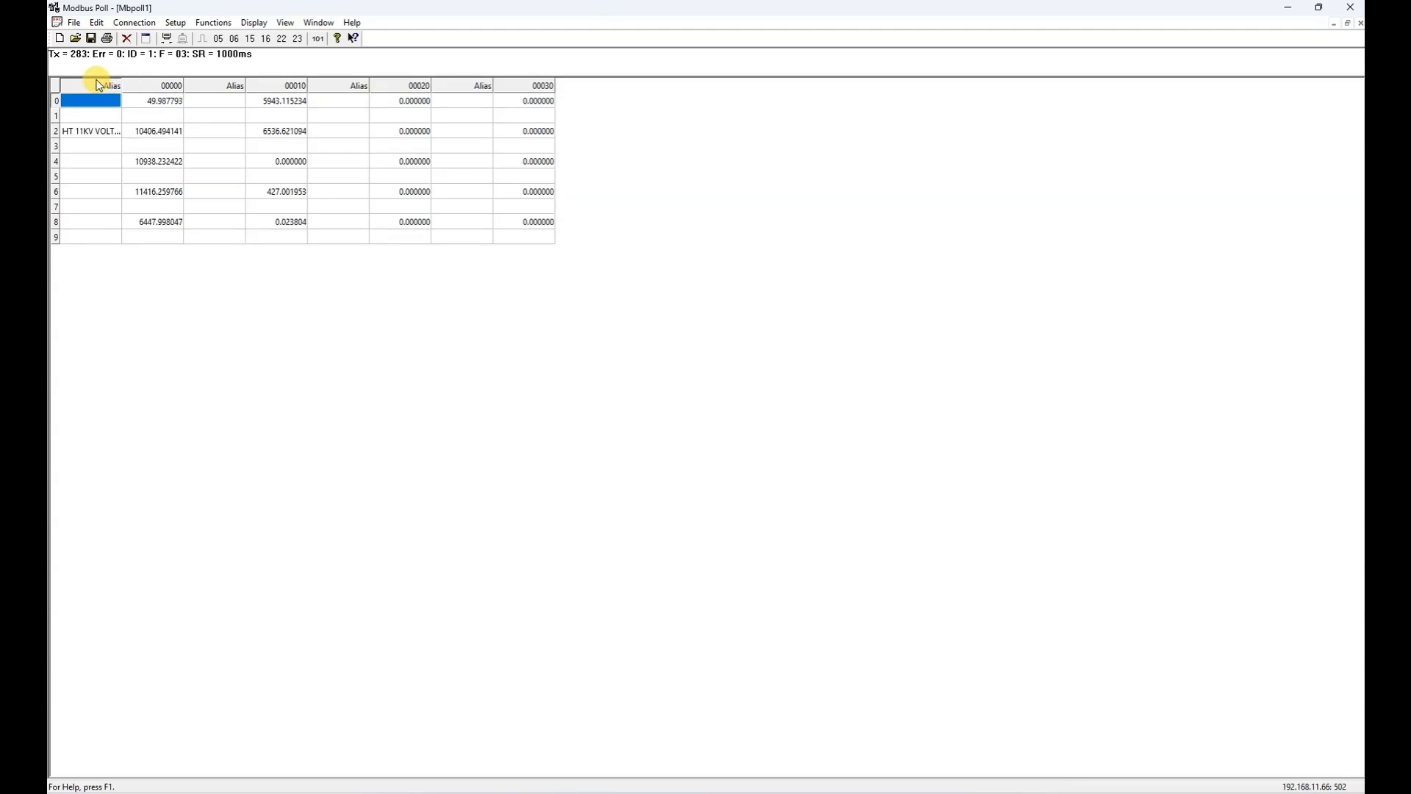
# - Widen the first Alias column so that the full alias text fits
pyautogui.click(118, 146)
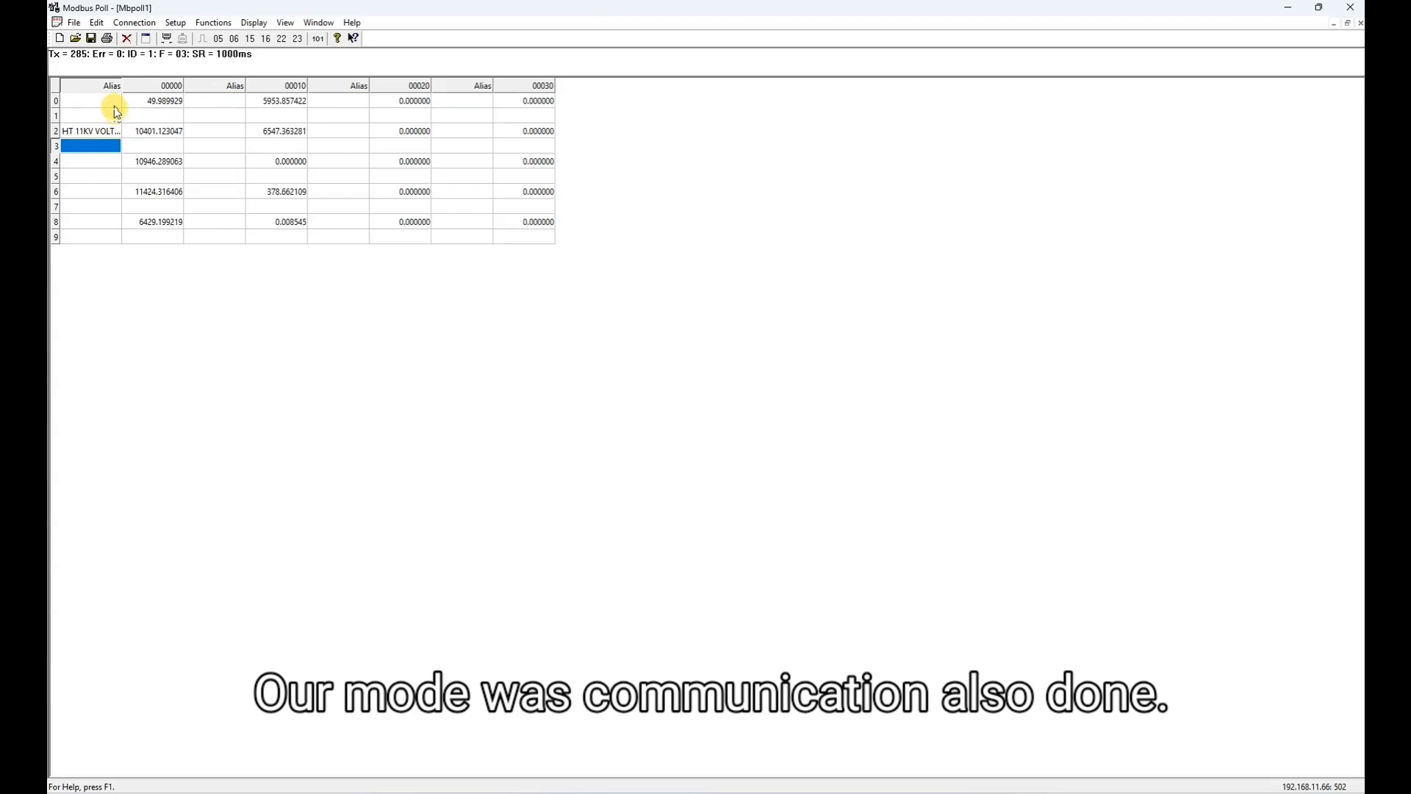
pyautogui.click(162, 88)
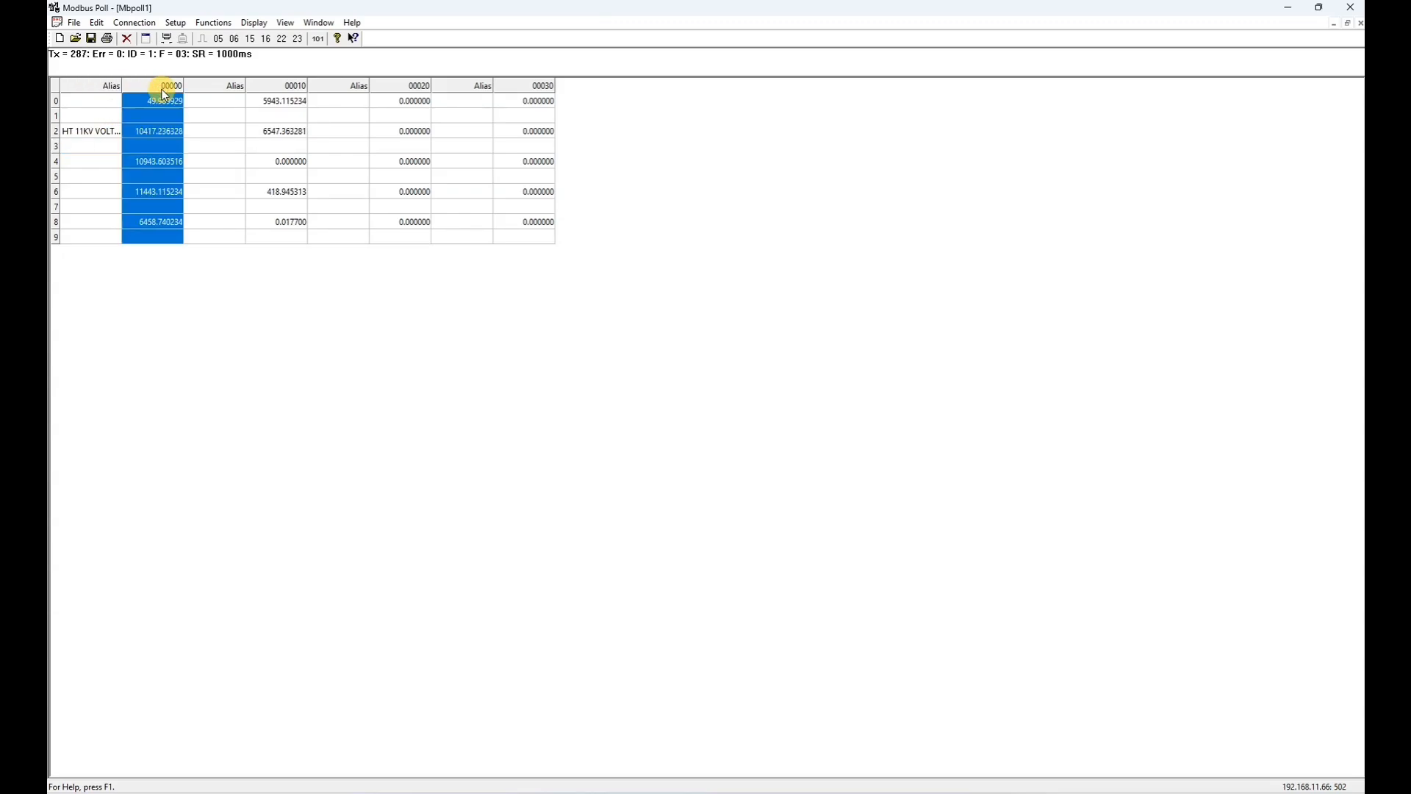
pyautogui.click(114, 101)
pyautogui.moveTo(121, 86); pyautogui.dragTo(222, 94)
# - Enter the alias FREQUENCY for register 0
pyautogui.click(137, 106)
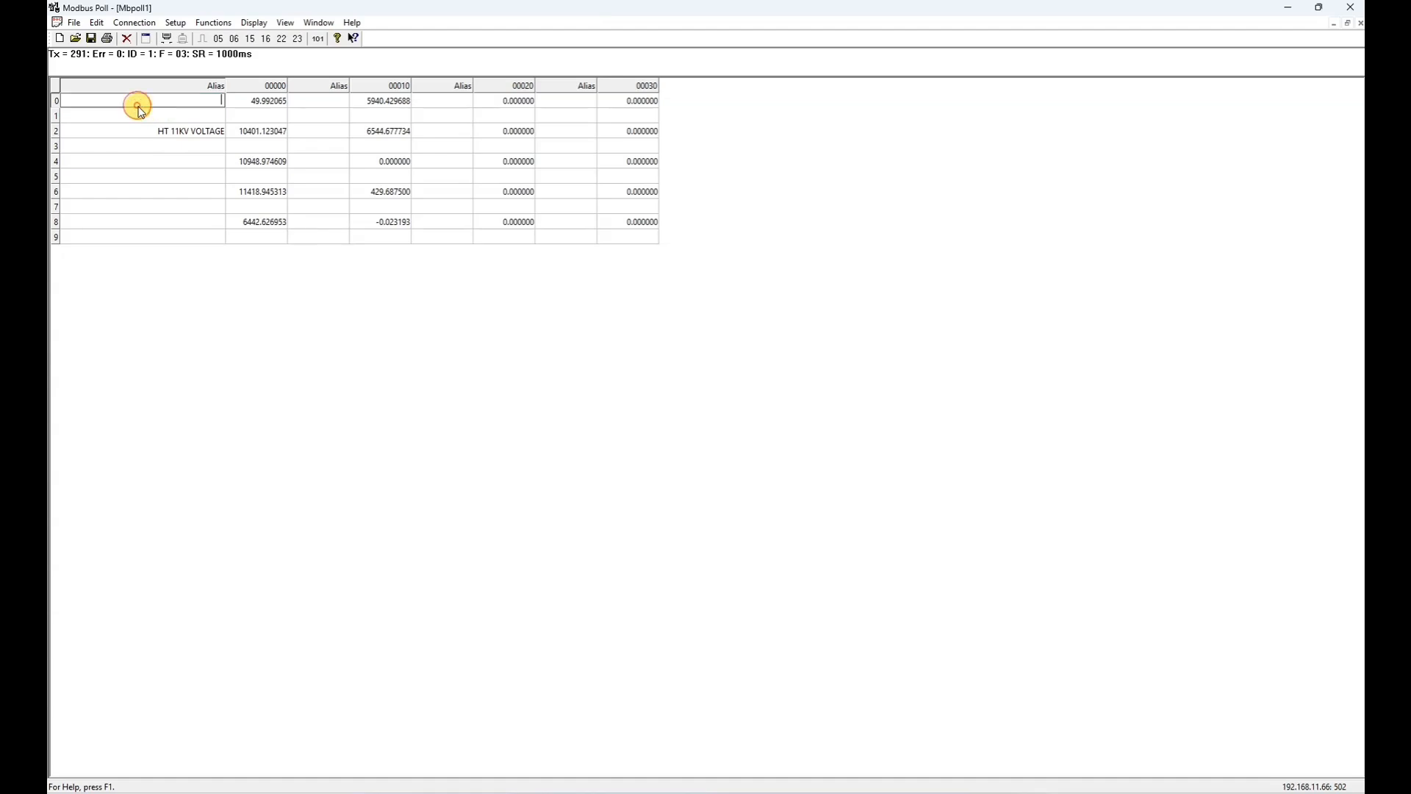
pyautogui.write('FRE')
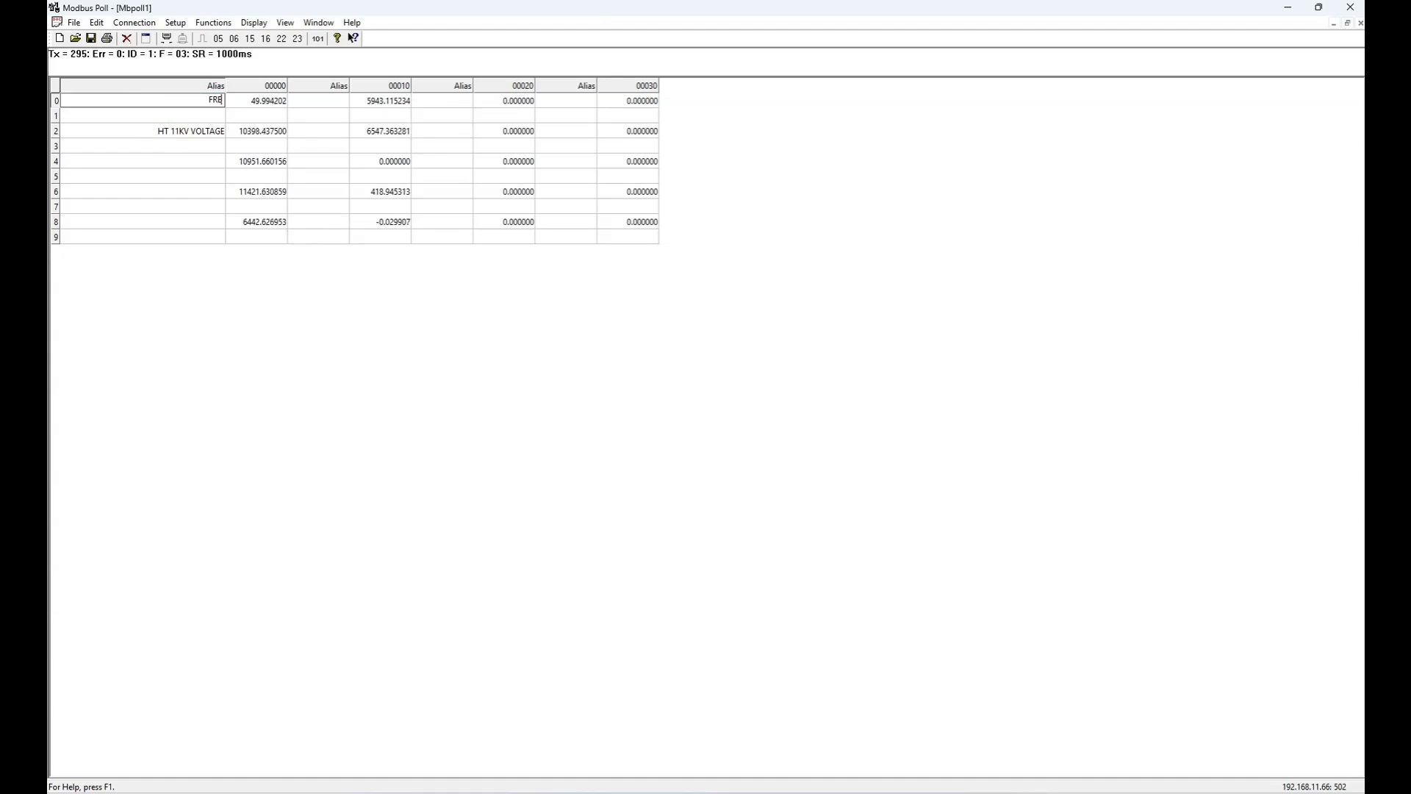
pyautogui.write('QUEN')
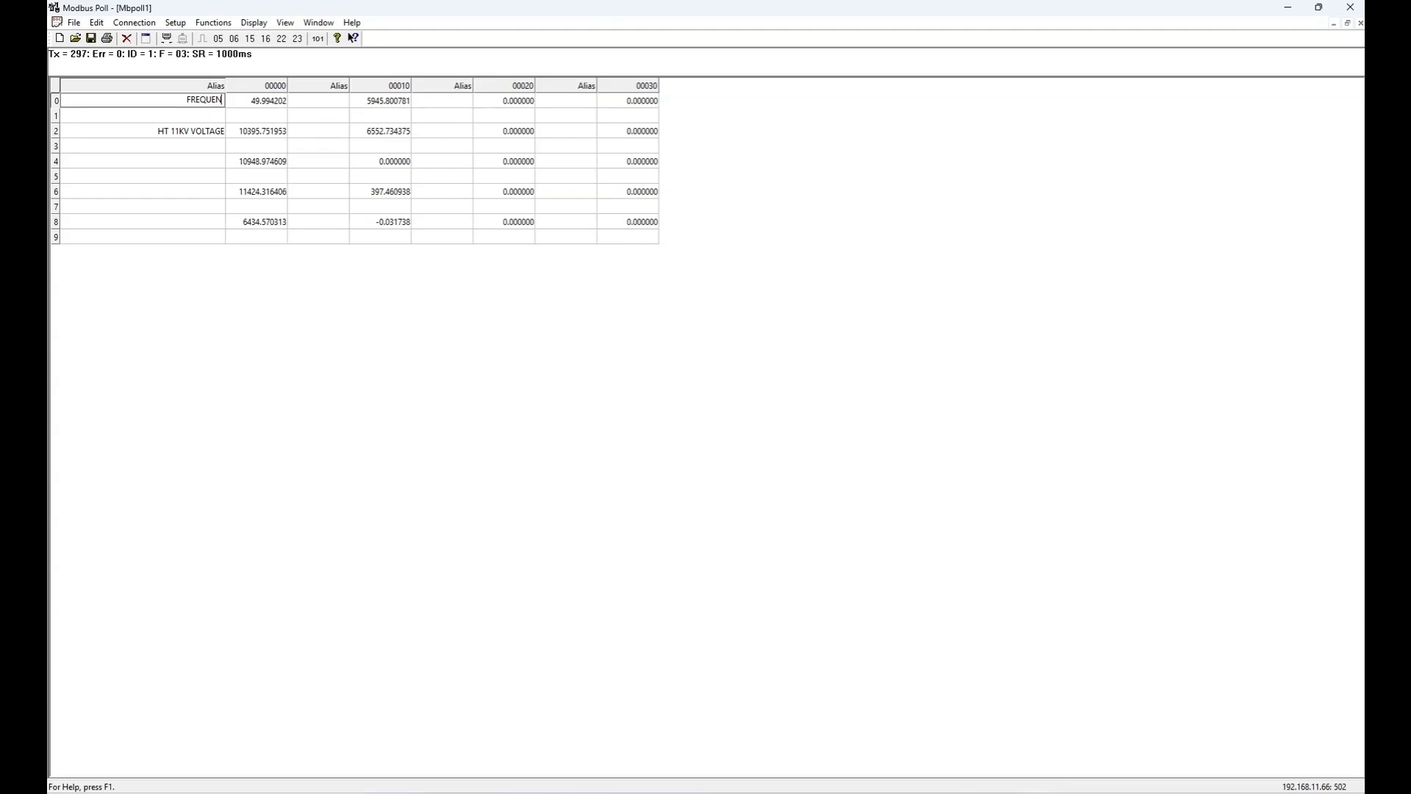
pyautogui.write('CY')
pyautogui.press('Return')
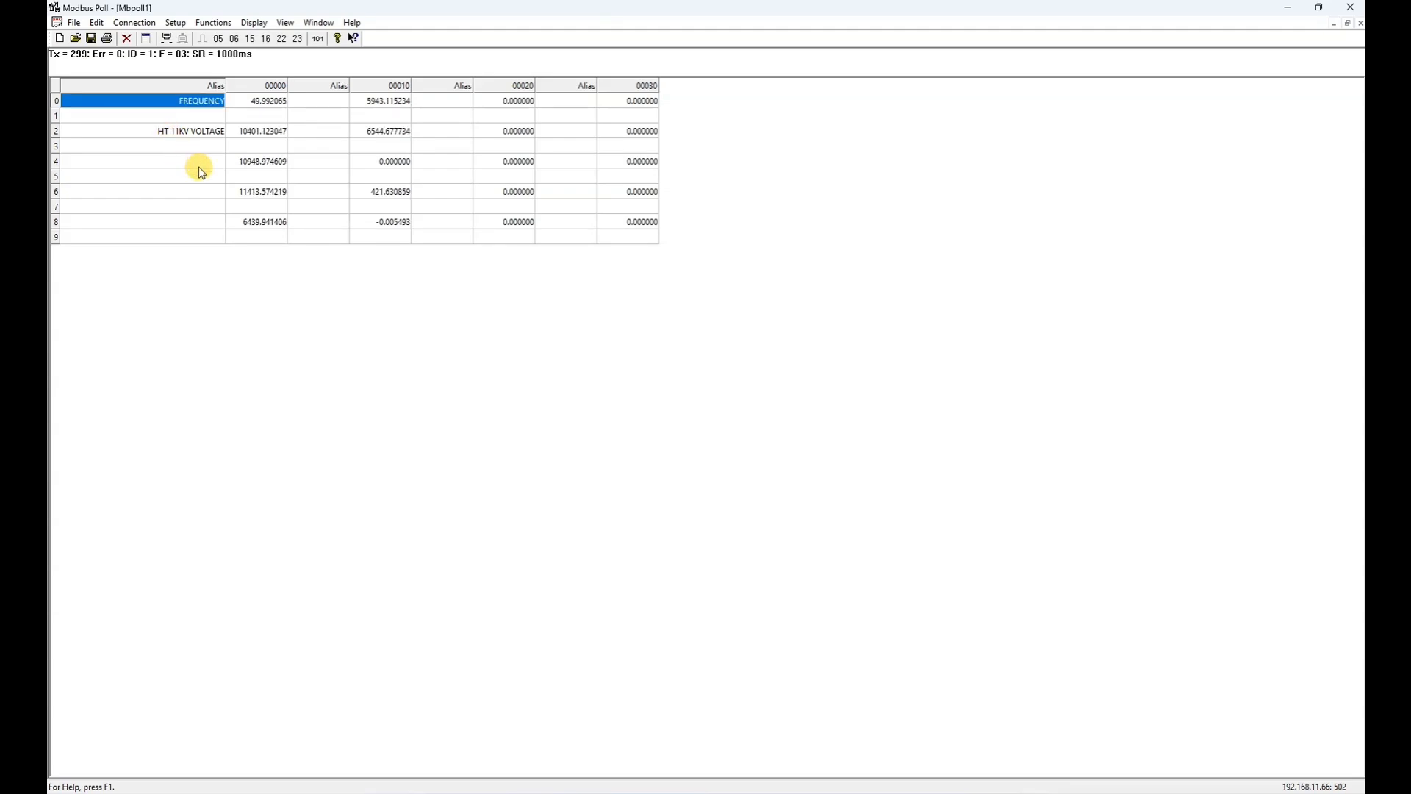
# - Enter the alias HT L-N for register 8 in the first Alias column
pyautogui.click(197, 191)
pyautogui.click(185, 223)
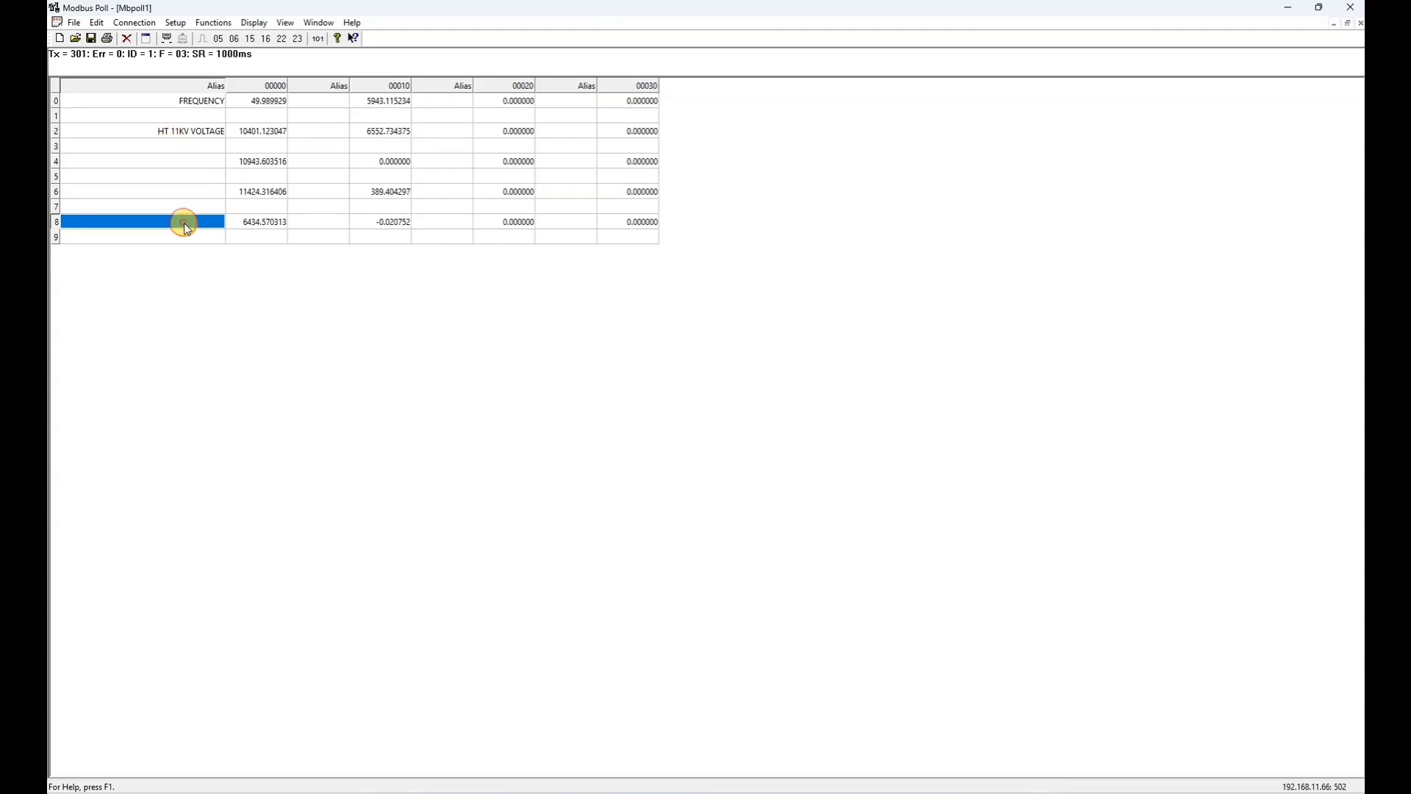
pyautogui.write('HT')
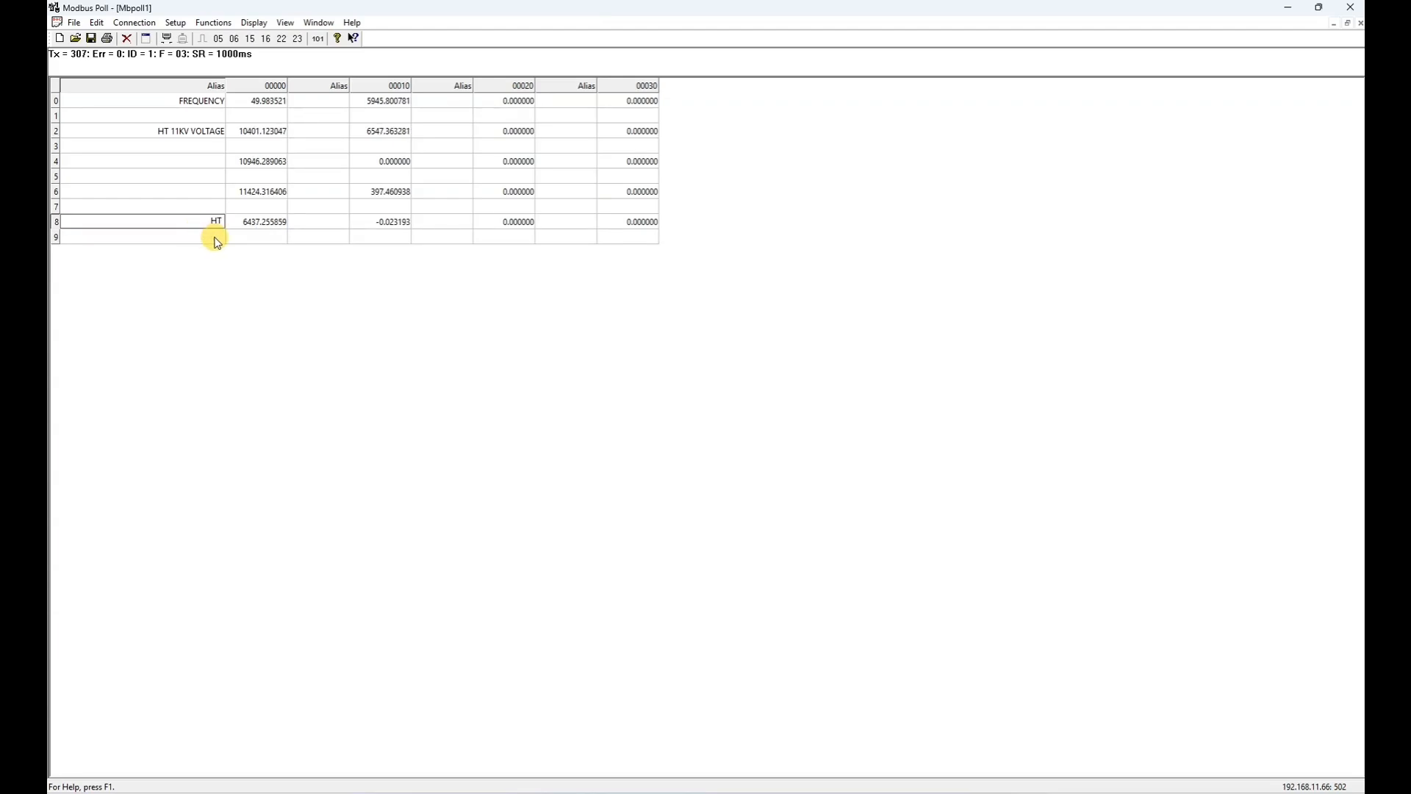
pyautogui.write('L-N')
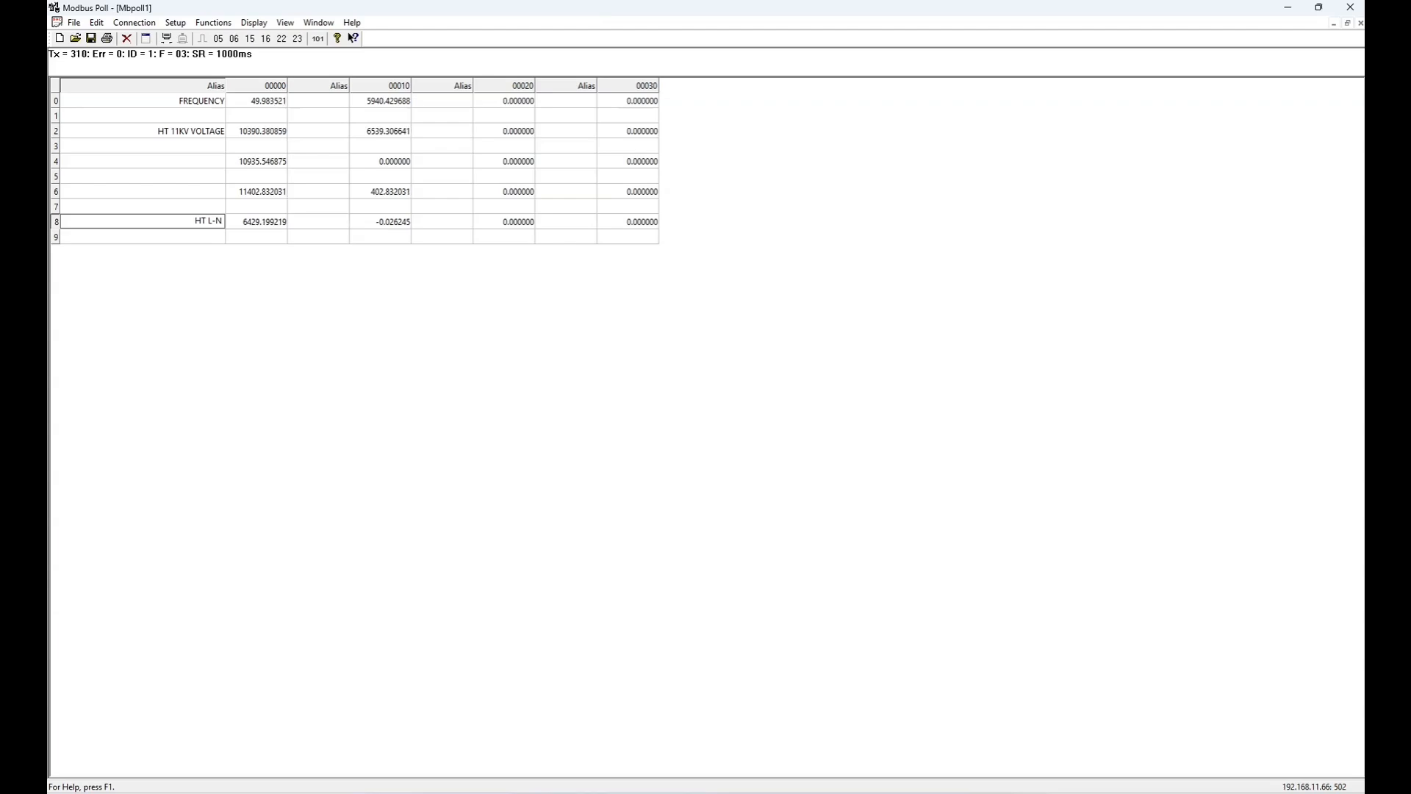
pyautogui.press('Return')
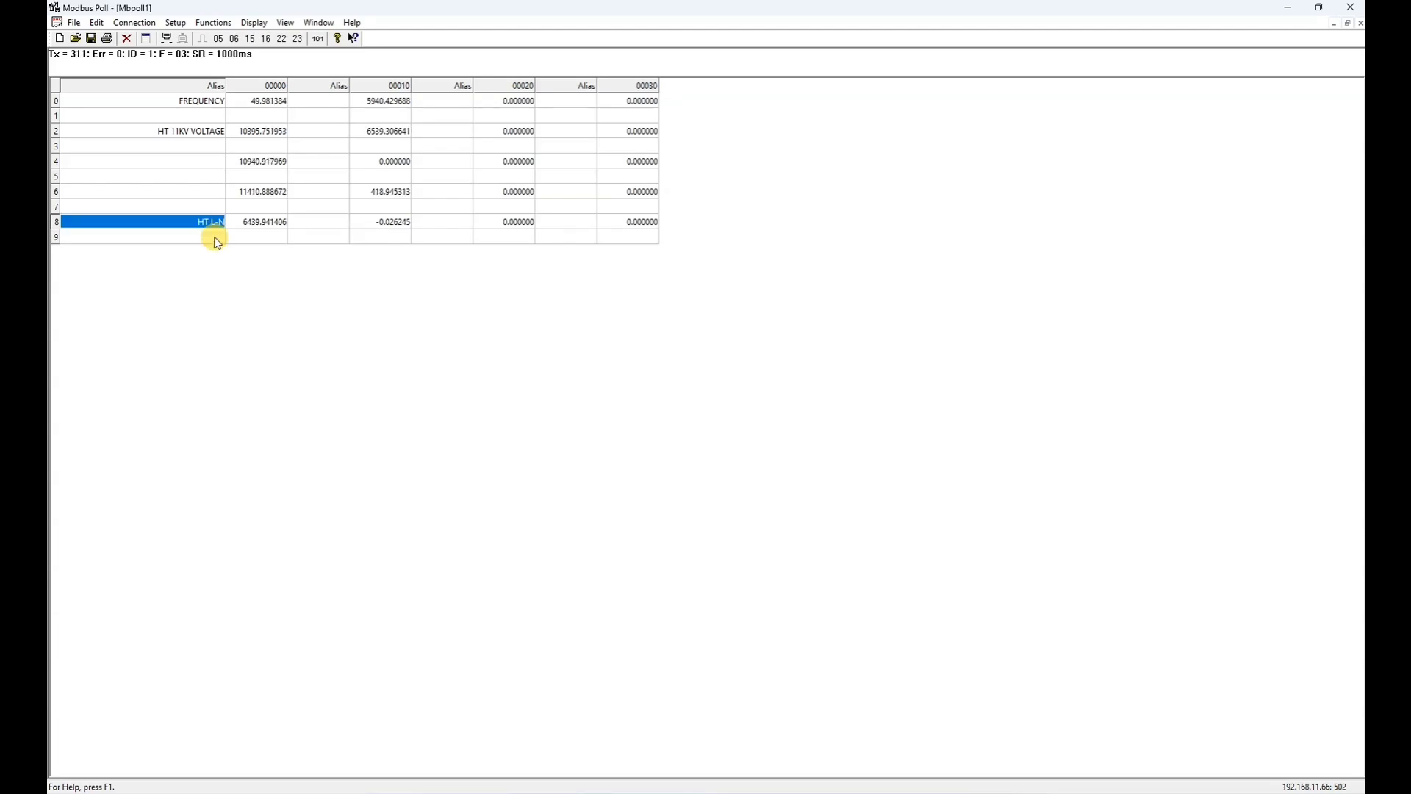
# - Change the alias of register 8 to HT L1-N
pyautogui.click(259, 222)
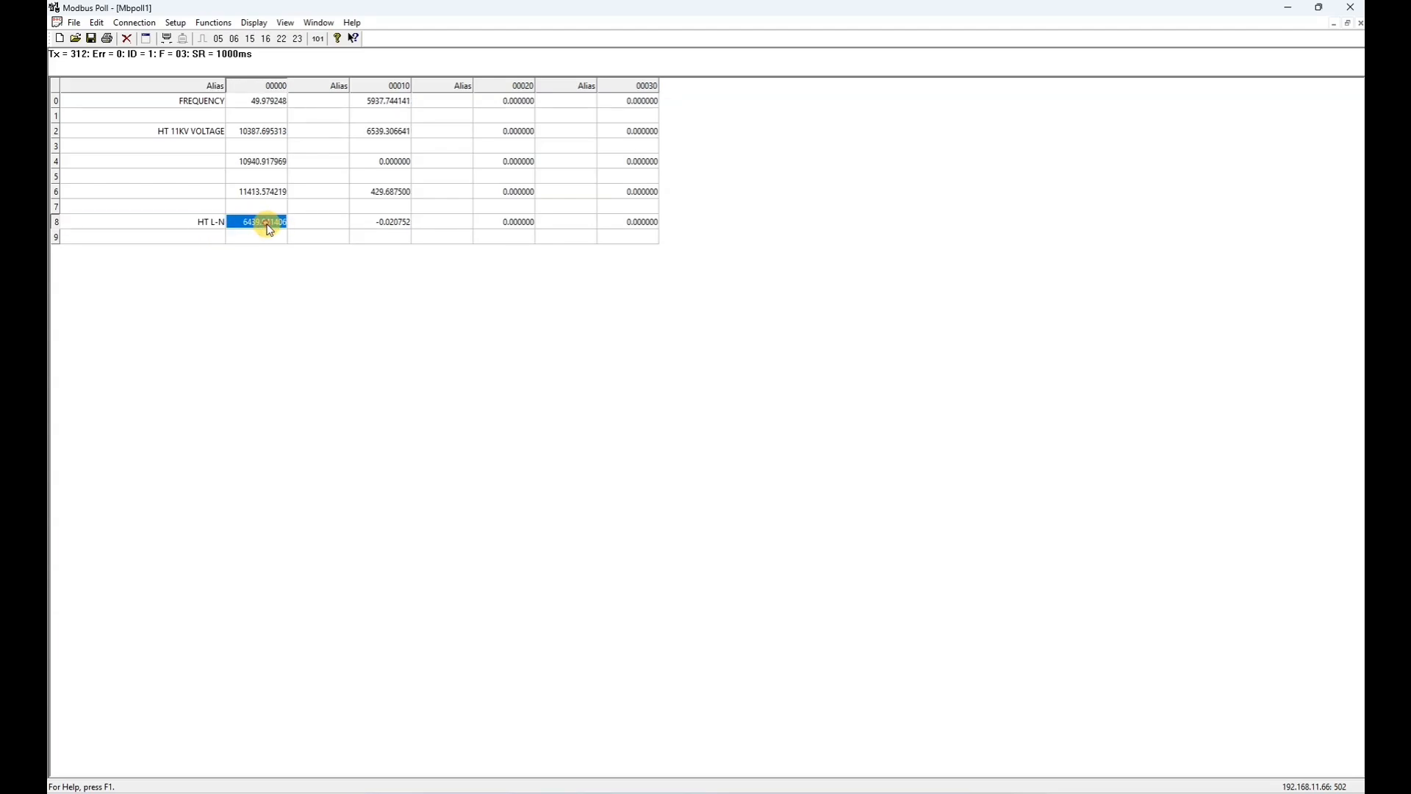
pyautogui.doubleClick(213, 222)
pyautogui.write('1')
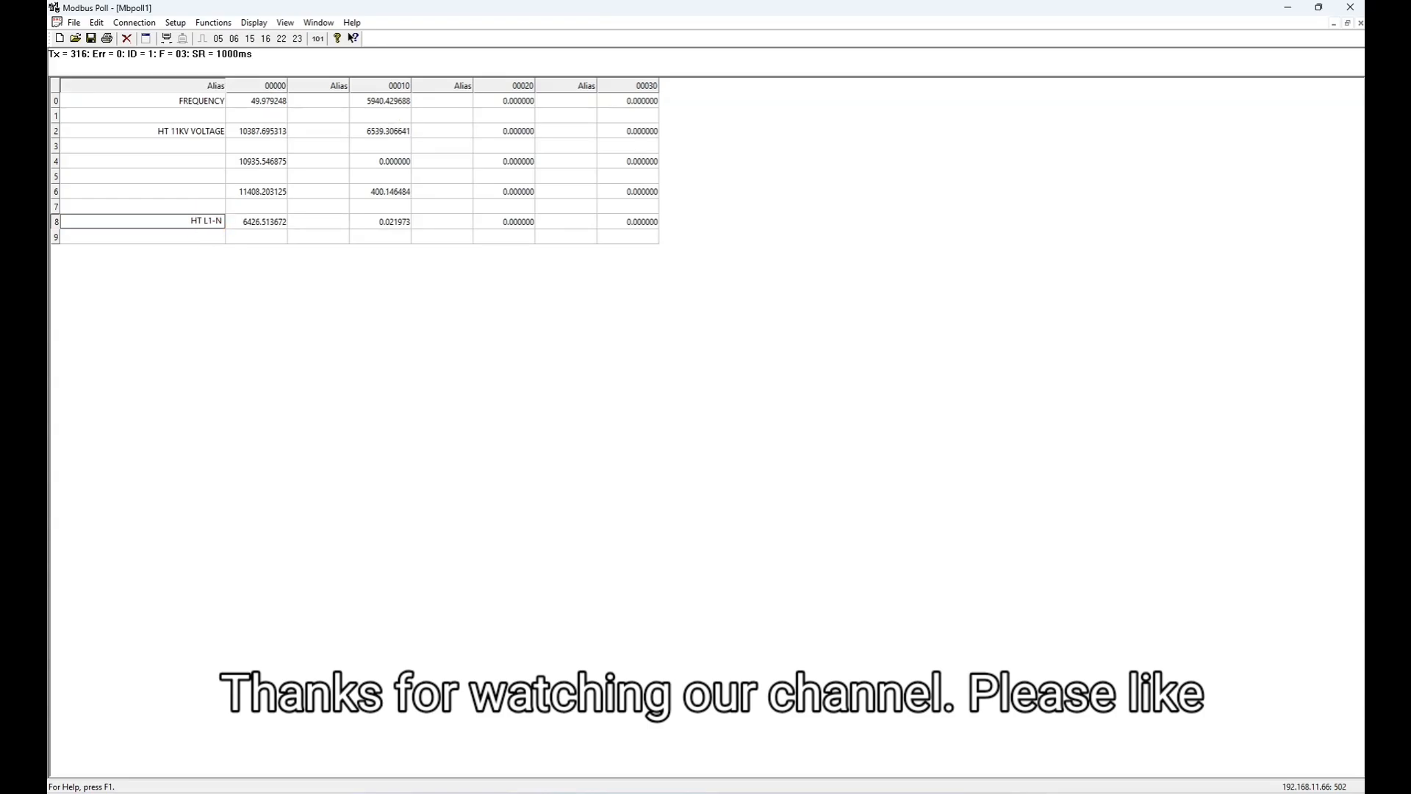
pyautogui.press('Return')
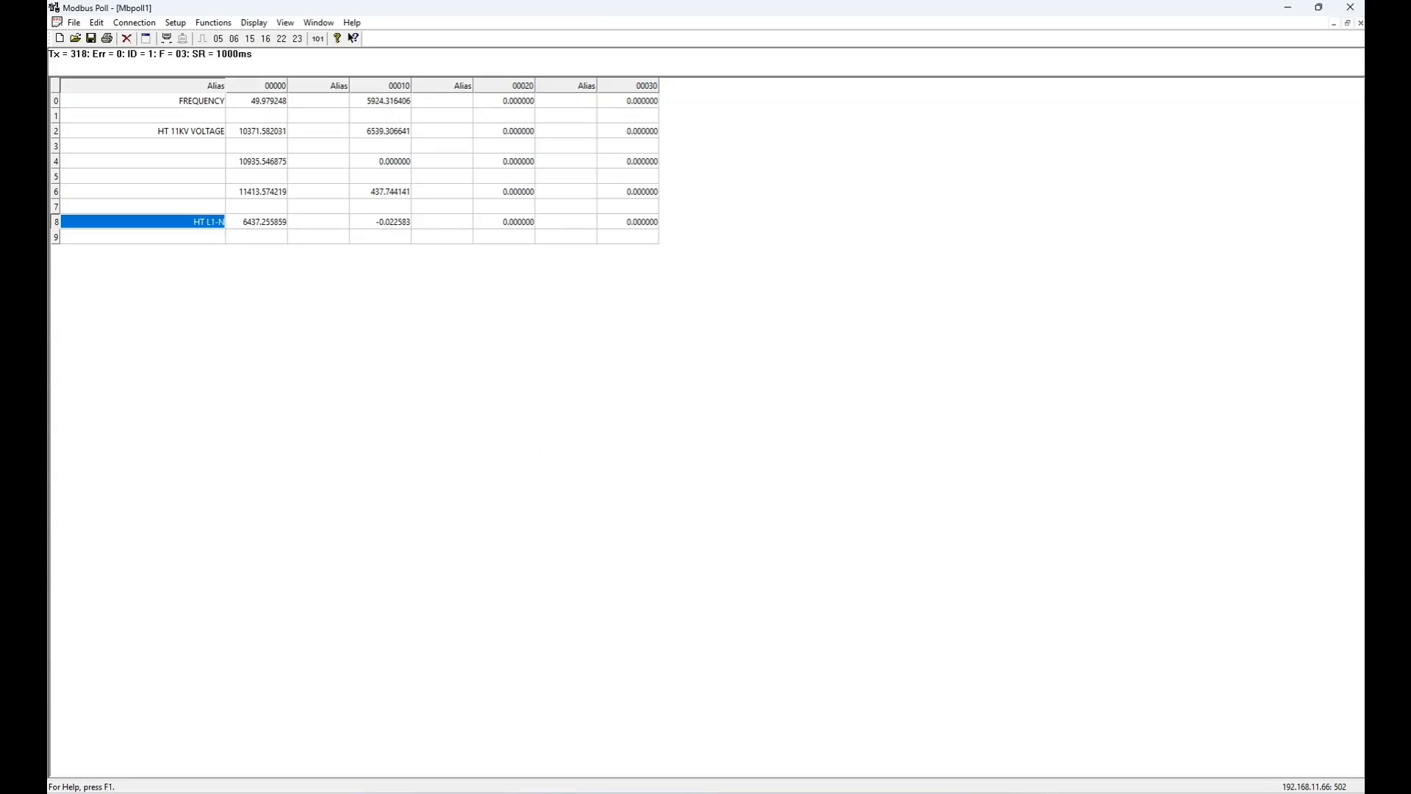